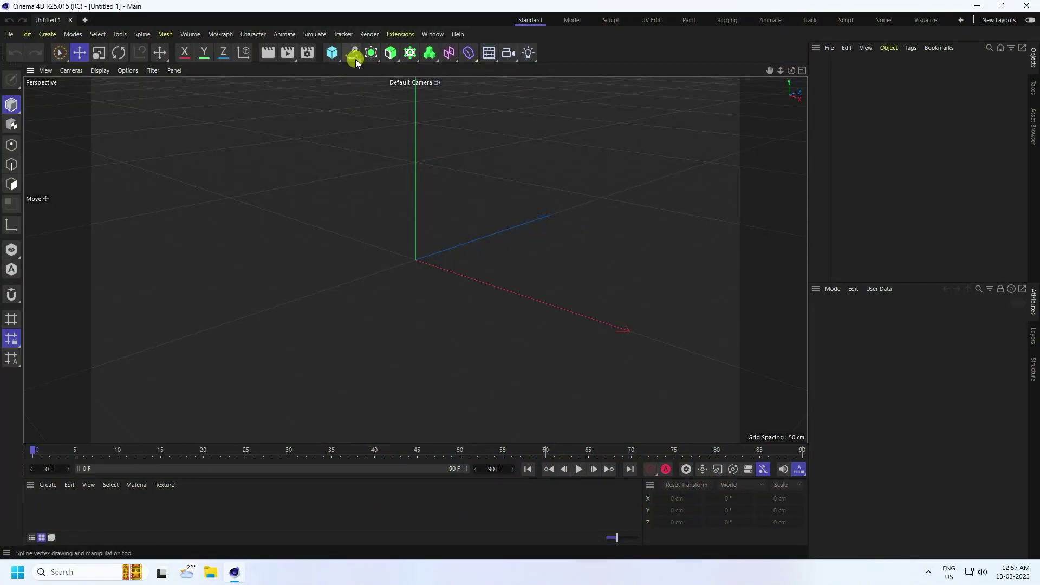
Add a Helix spline and set its plane to XZ so that it rises vertically
click(355, 58)
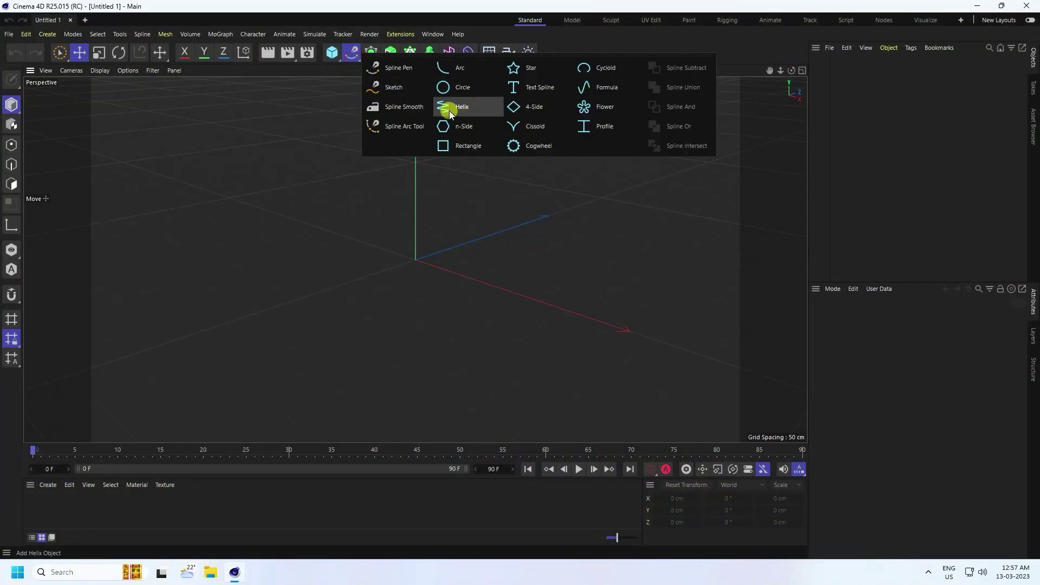
click(468, 106)
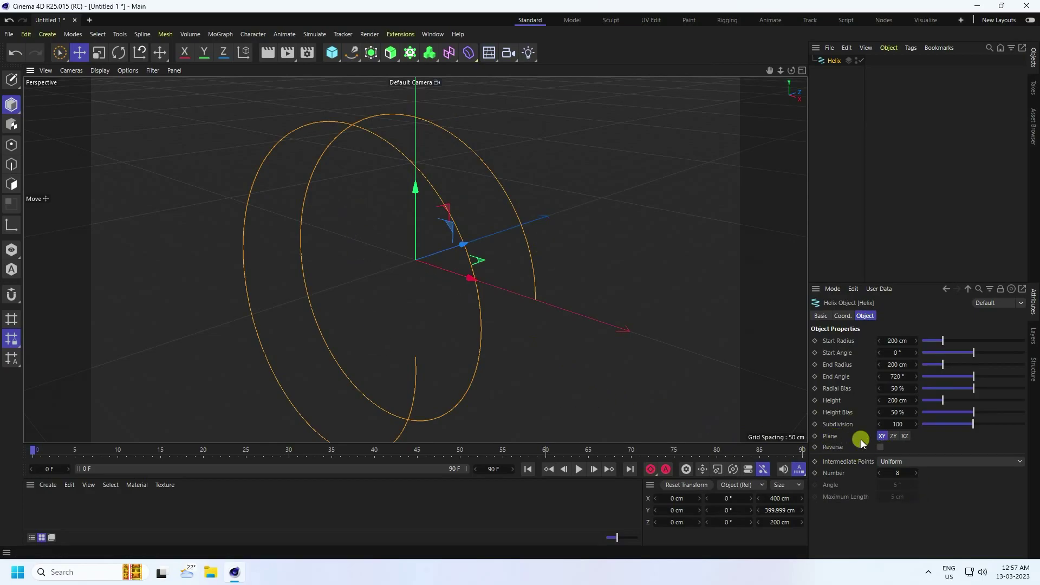
click(905, 437)
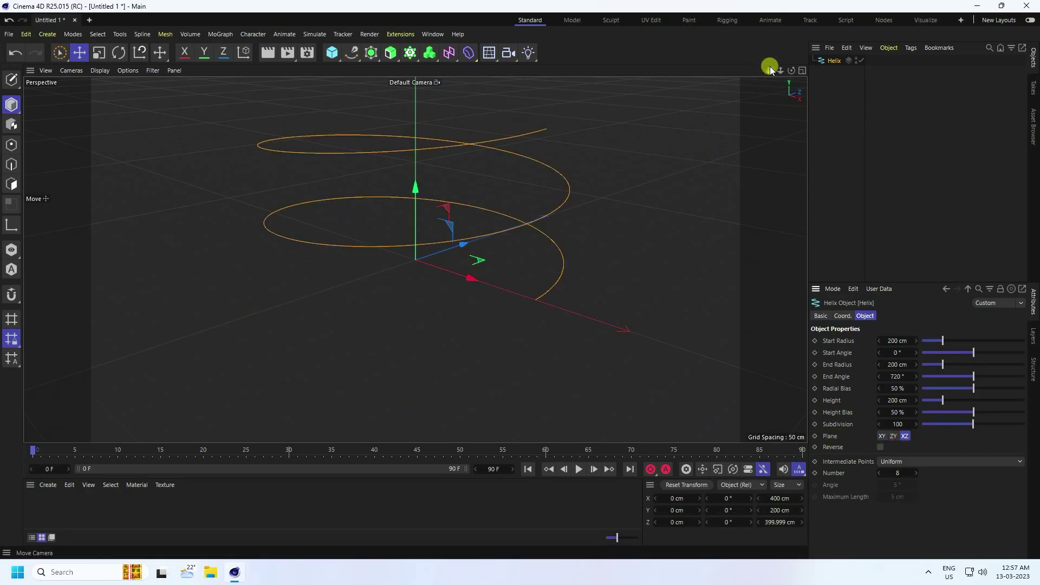
drag(770, 71, 524, 292)
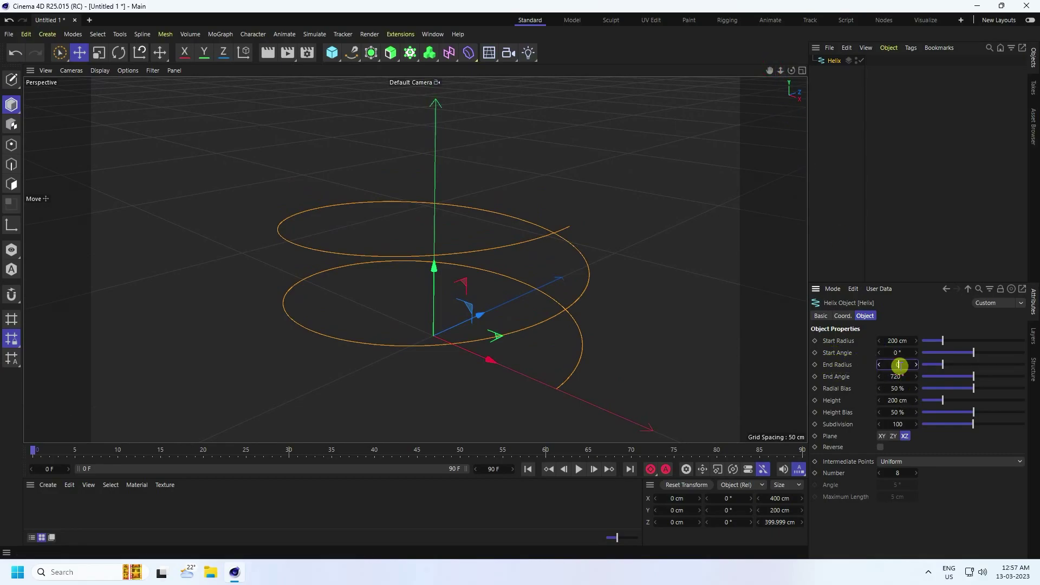
Set the helix's end radius to 0 cm, end angle to 2000° and height to 450 cm
key(Return)
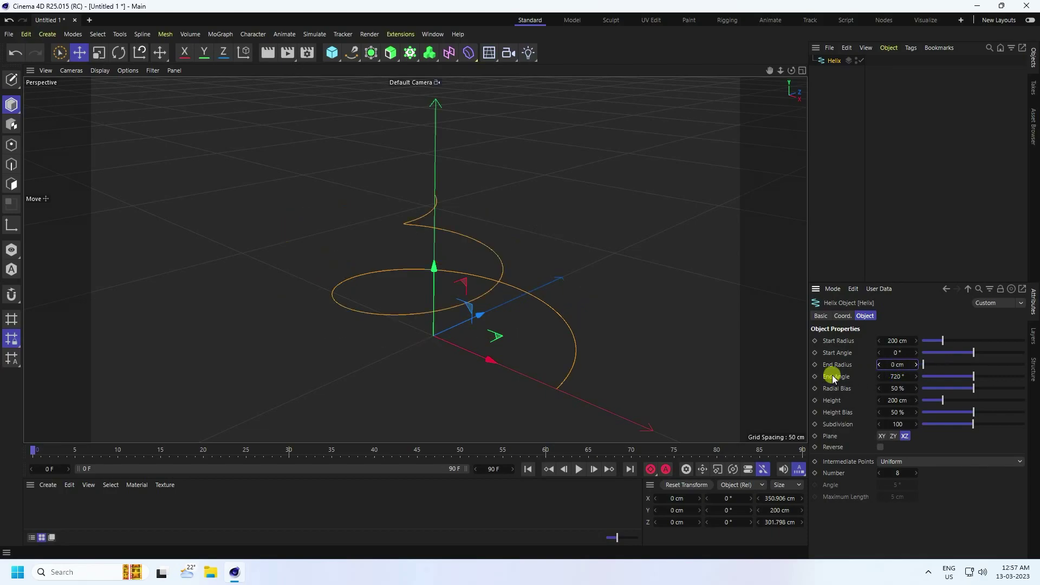
click(893, 378)
text(2000)
key(Return)
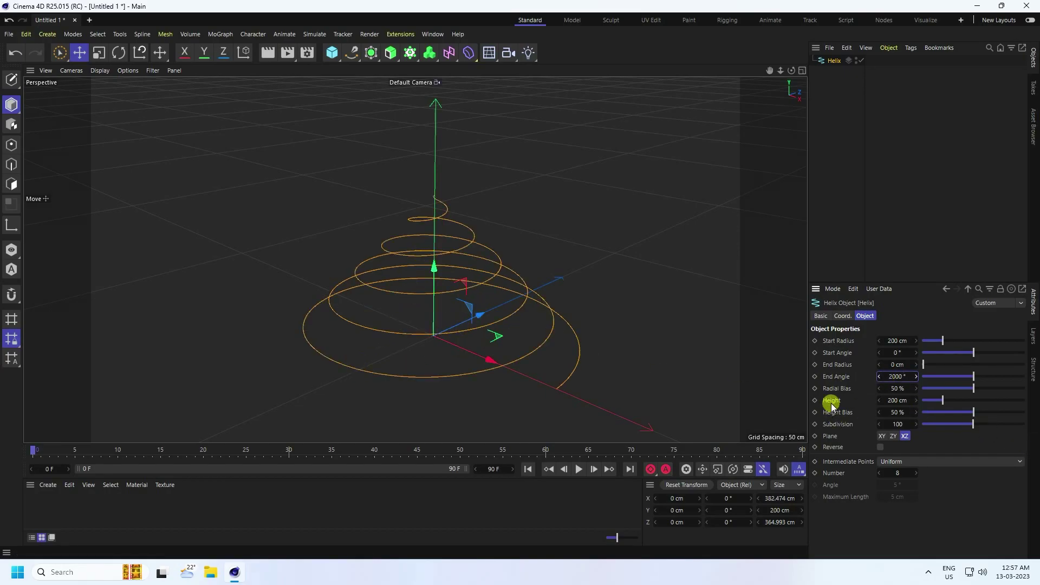
click(893, 400)
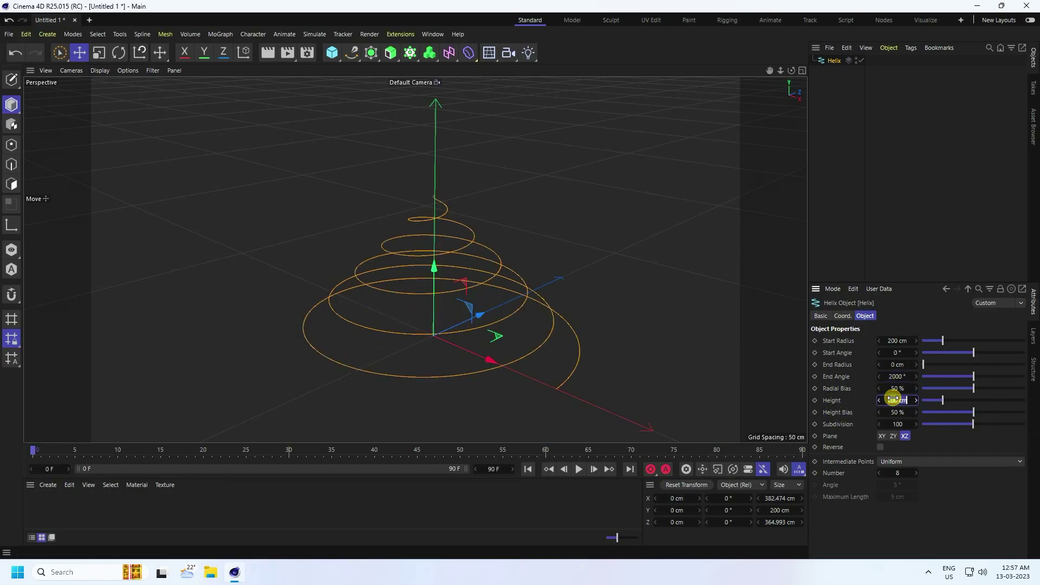
key(Return)
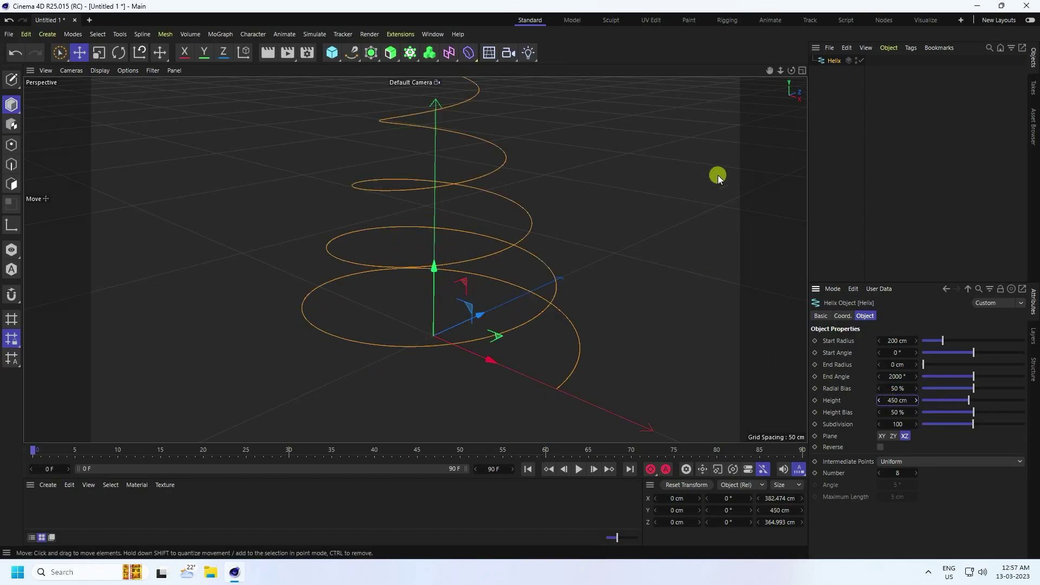
Add a Circle spline with a radius of 5 cm as the profile for the spiral
scroll(576, 348, down, 3)
drag(793, 73, 443, 130)
click(347, 53)
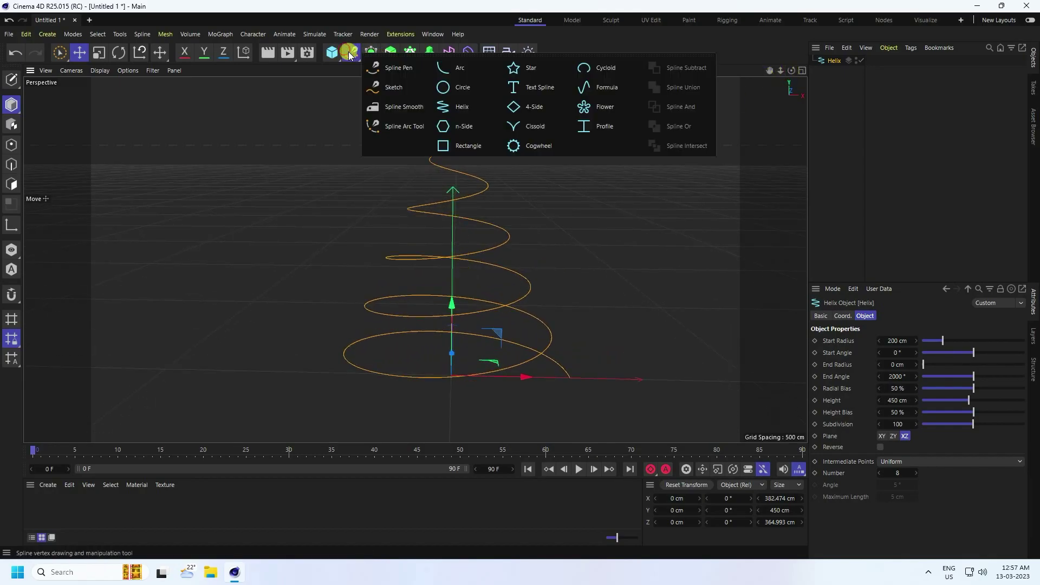
click(467, 87)
click(905, 362)
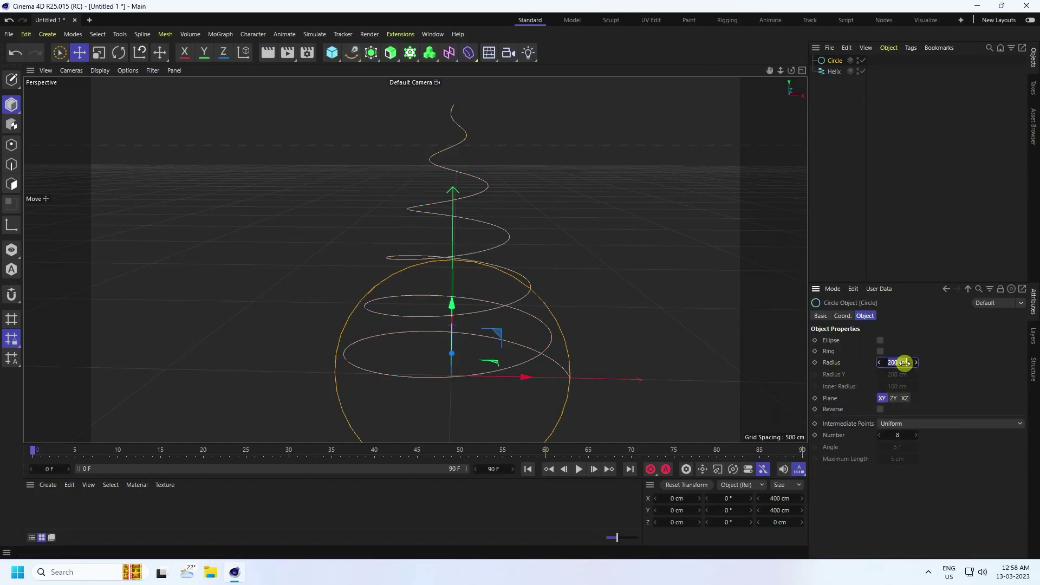
text(5)
key(Return)
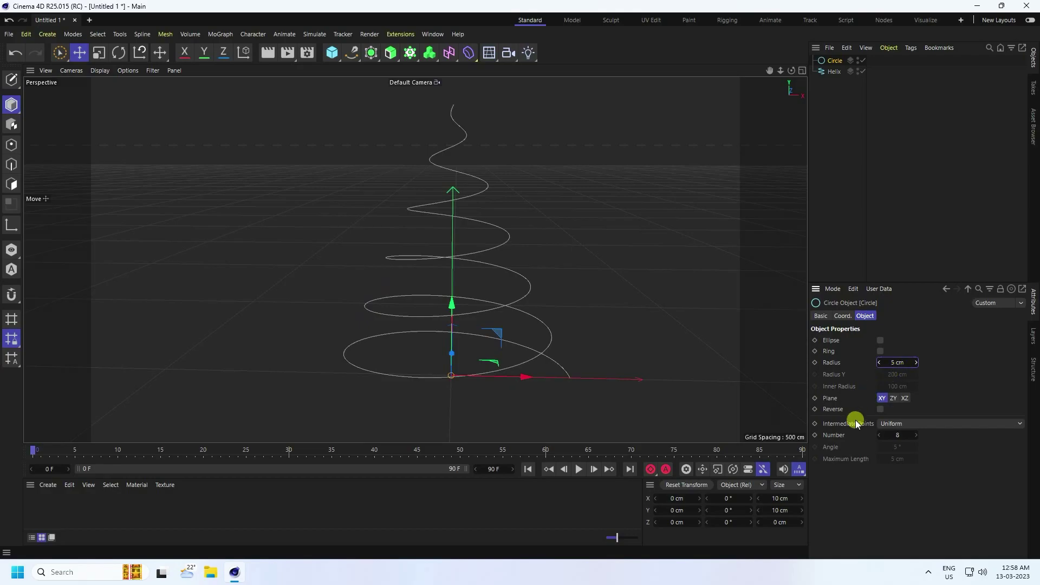
Add a Sweep generator and nest the circle and helix under it, with the circle above the helix
click(391, 52)
click(434, 128)
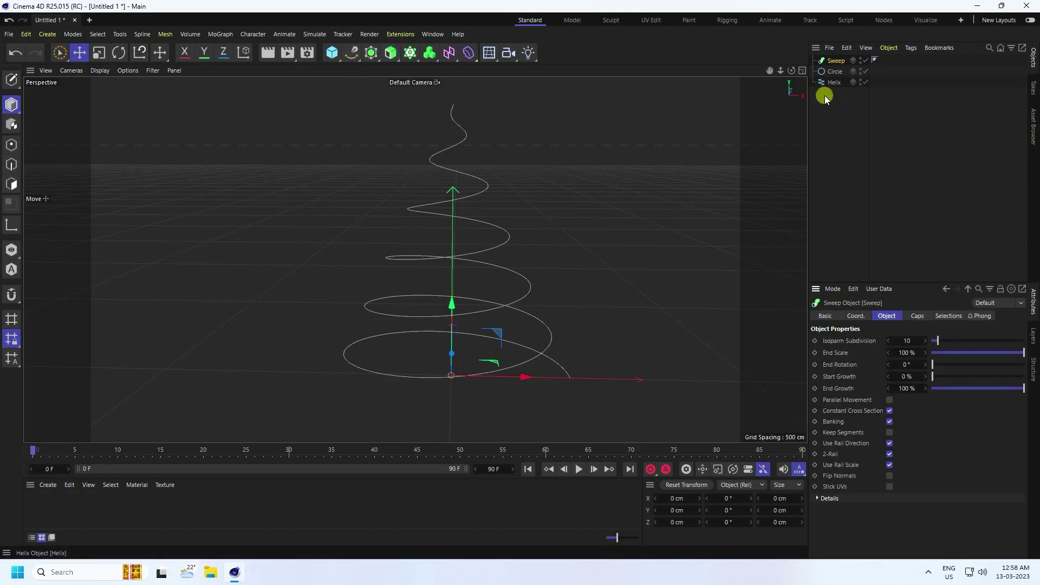
drag(833, 80, 835, 59)
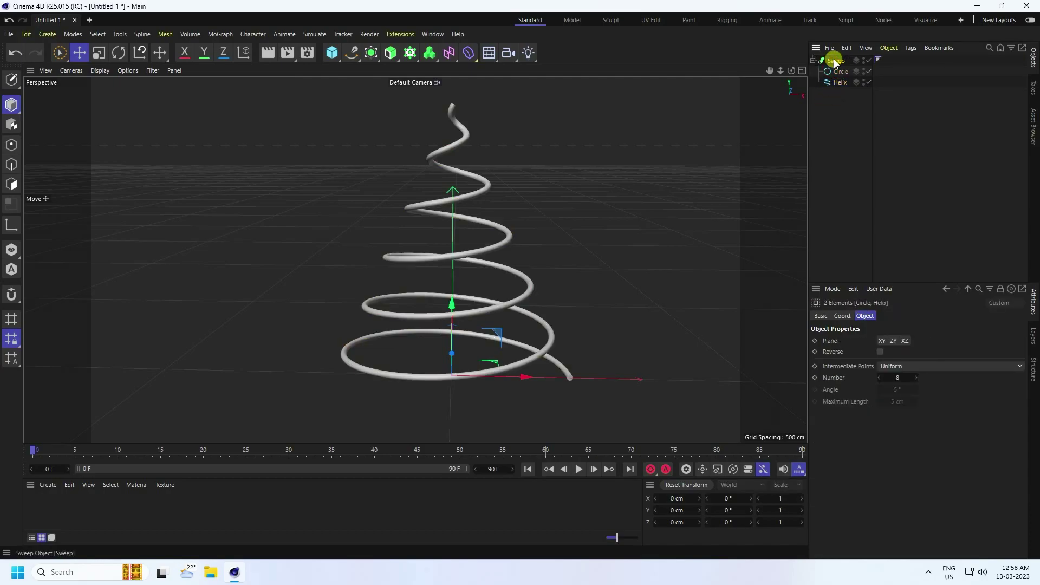
Taper both ends of the sweep by adding a middle point to its Scale curve and lowering the start and end points to zero
click(834, 60)
drag(462, 94, 600, 445)
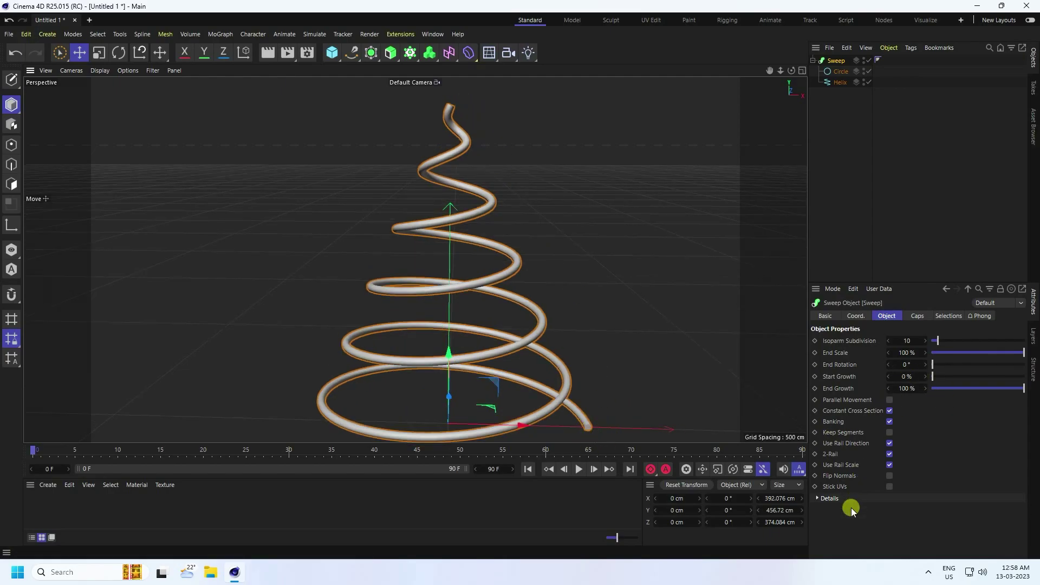
click(824, 500)
scroll(829, 507, down, 3)
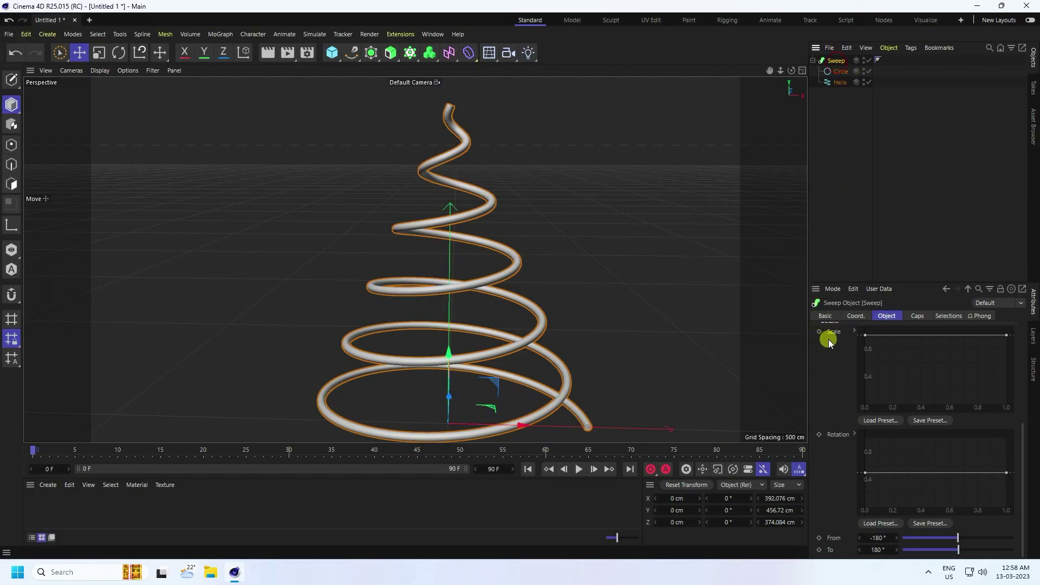
scroll(835, 379, up, 2)
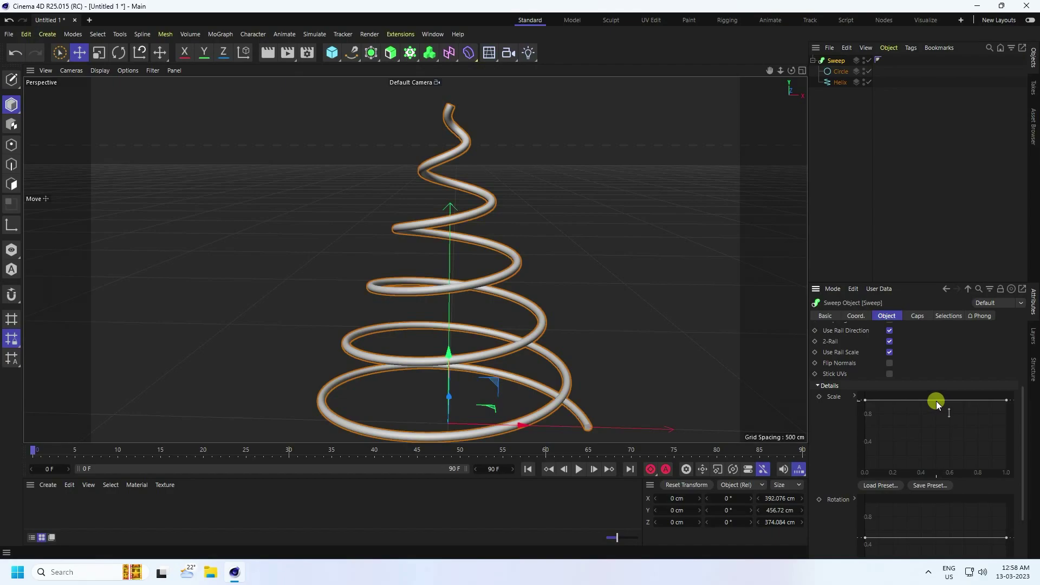
mouse_move(938, 404)
mouse_down()
mouse_move(935, 417)
mouse_move(933, 406)
mouse_up()
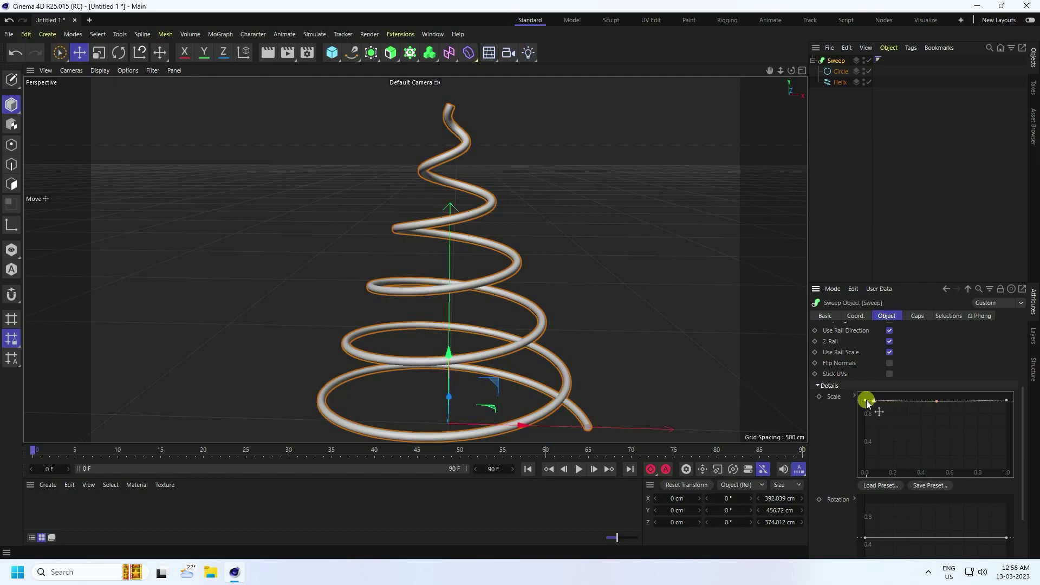
drag(867, 402, 866, 466)
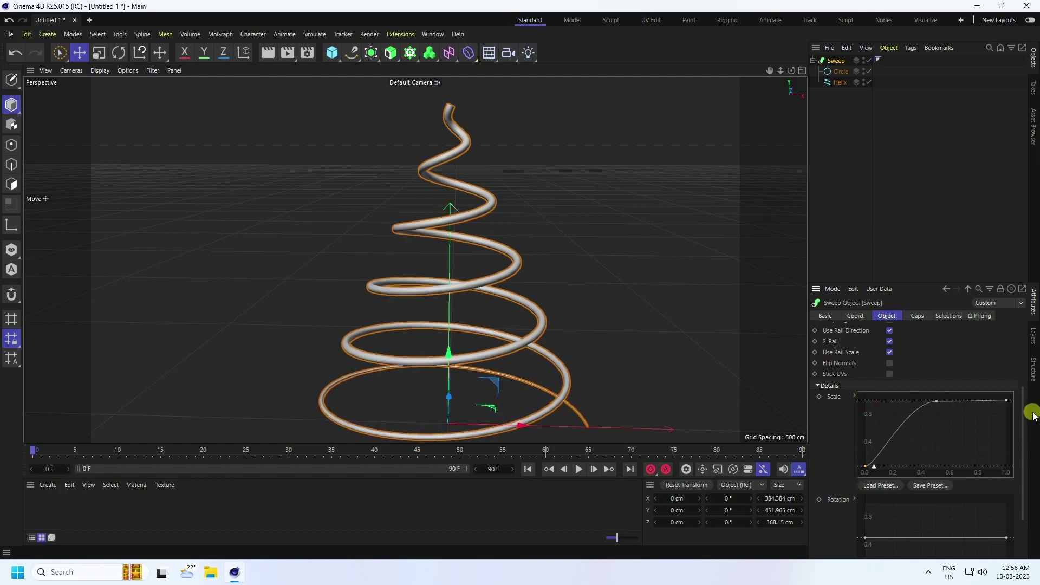
drag(1007, 401, 1028, 466)
click(616, 243)
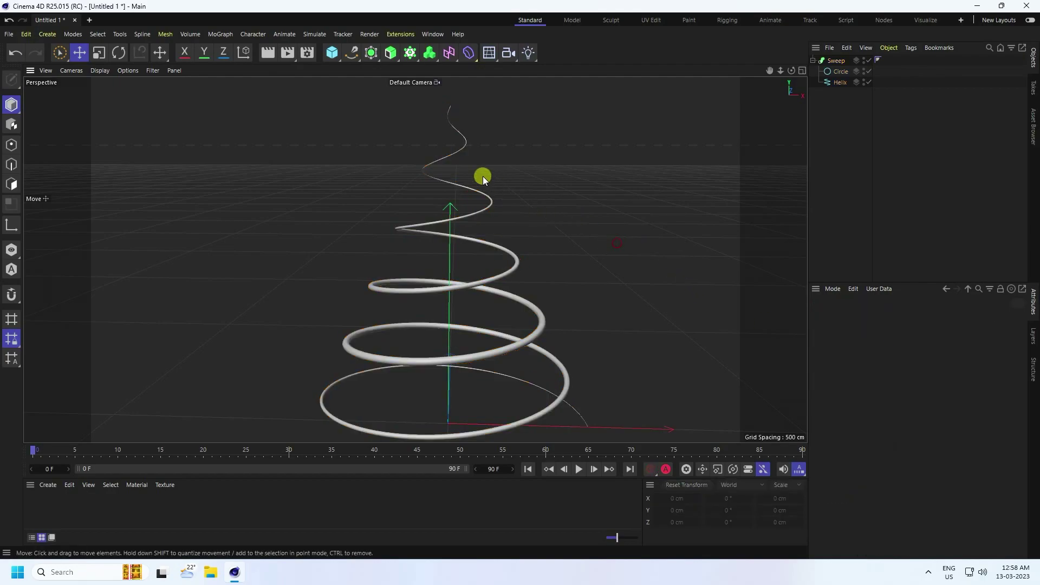
mouse_move(505, 336)
alt+mouse_down()
mouse_move(505, 293)
mouse_move(510, 328)
alt+mouse_up()
click(502, 264)
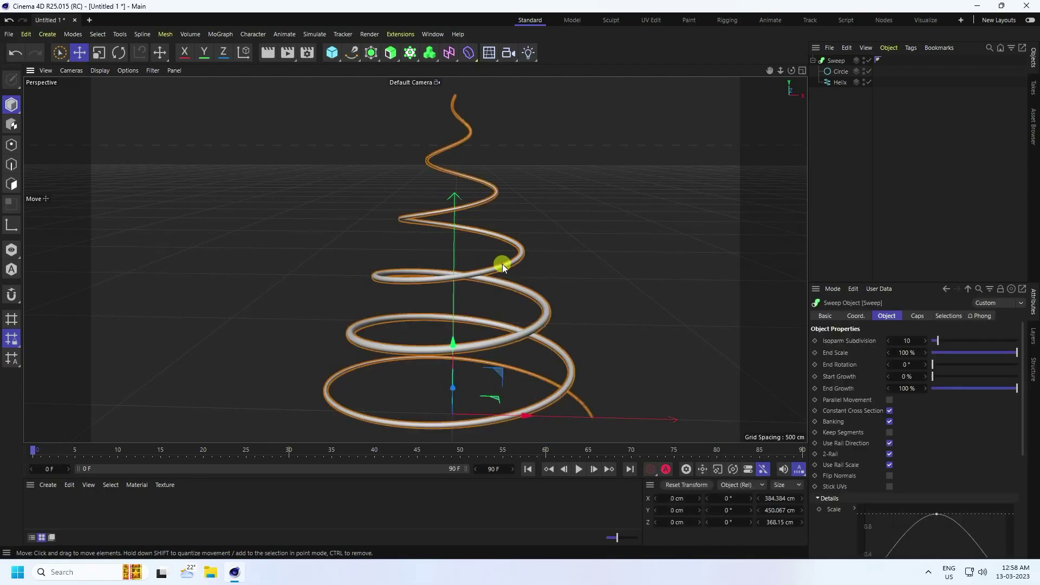
click(815, 60)
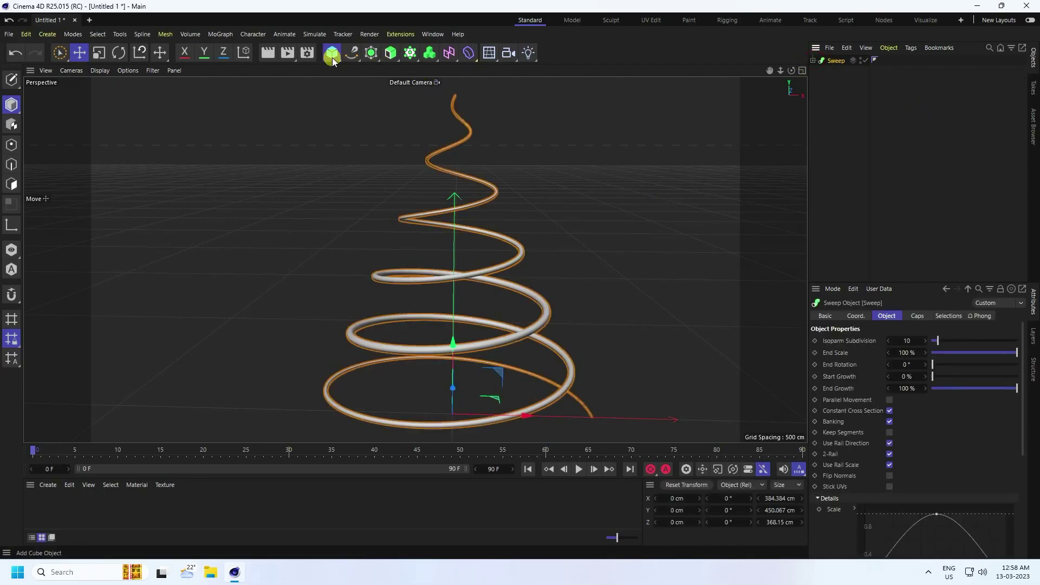
Add a Cube and set its X, Y and Z sizes to 15 cm each
drag(333, 53, 352, 64)
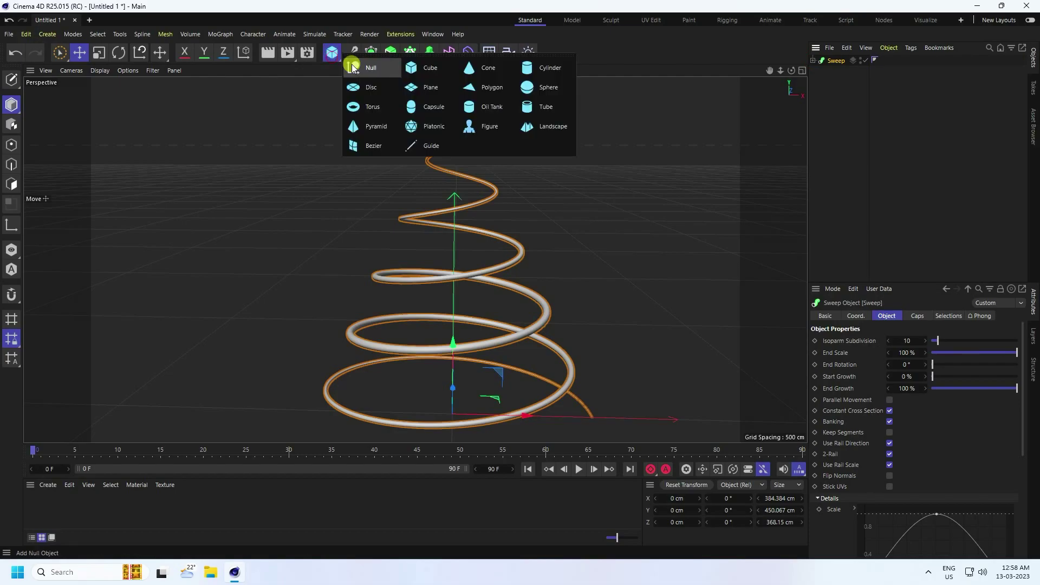
click(428, 70)
scroll(554, 326, up, 10)
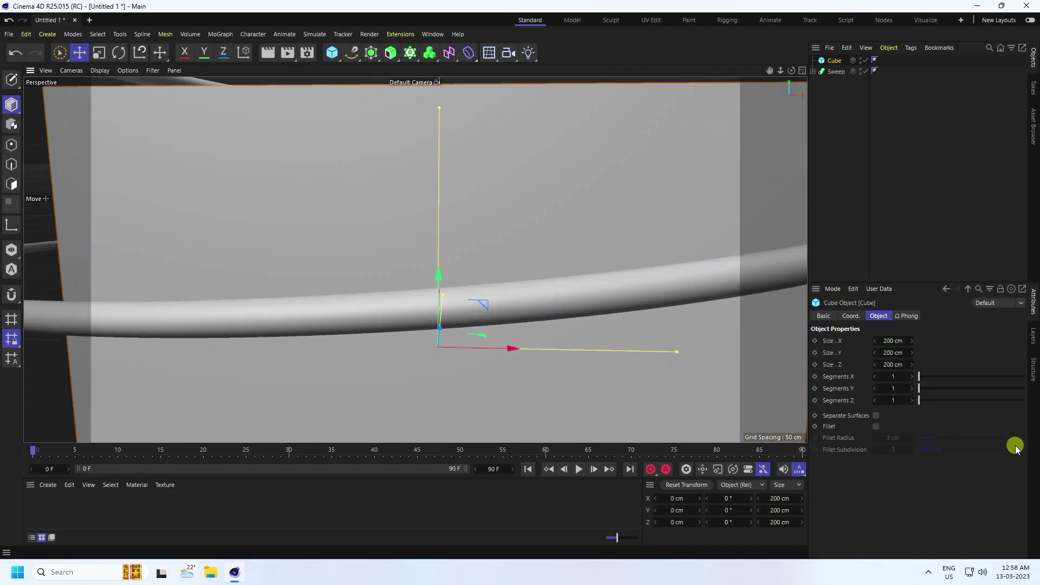
click(892, 341)
text(1)
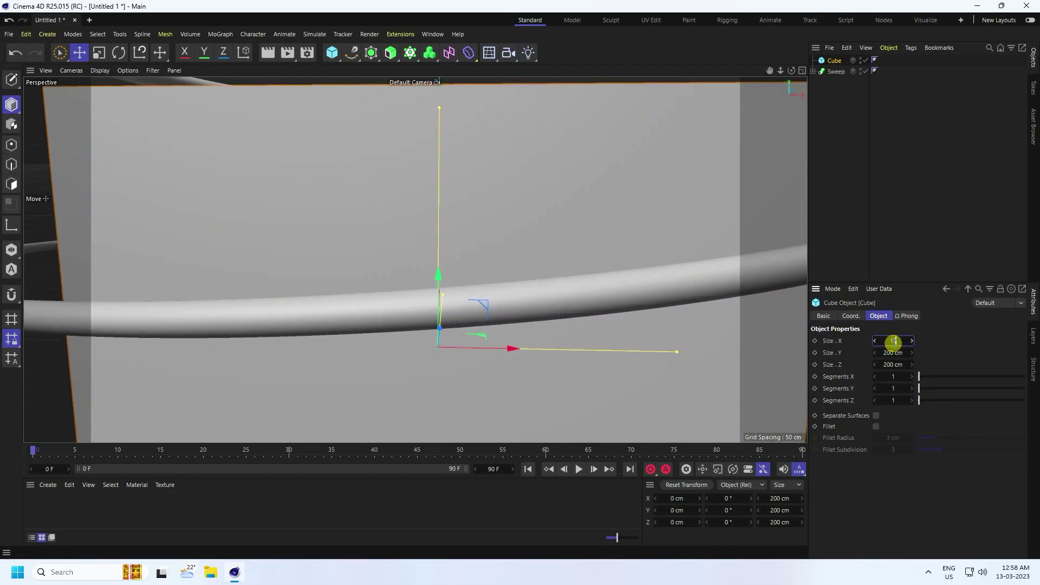
text(5)
key(Return)
click(893, 352)
text(15)
key(Return)
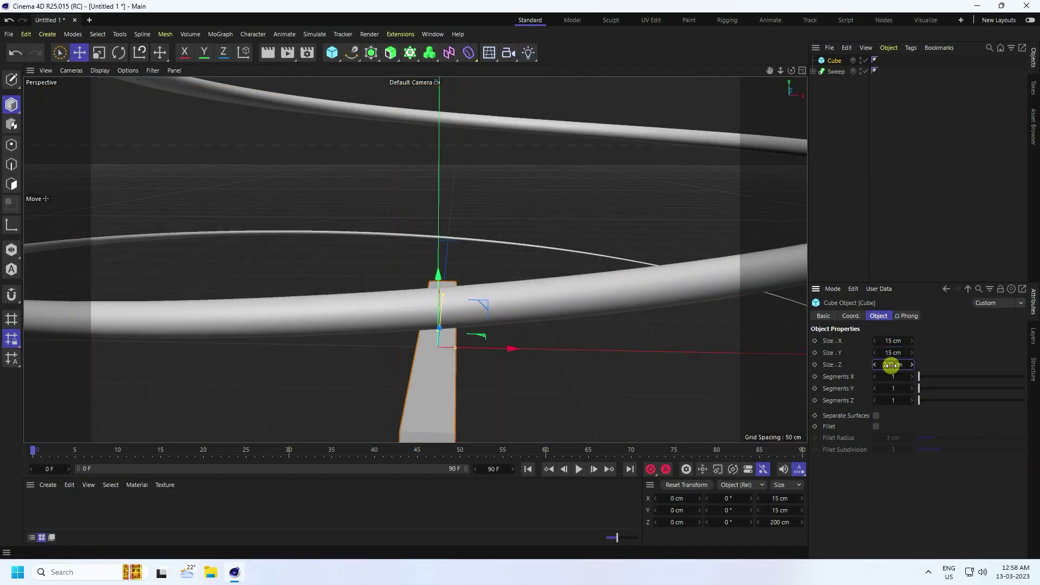
click(889, 366)
text(15)
key(Return)
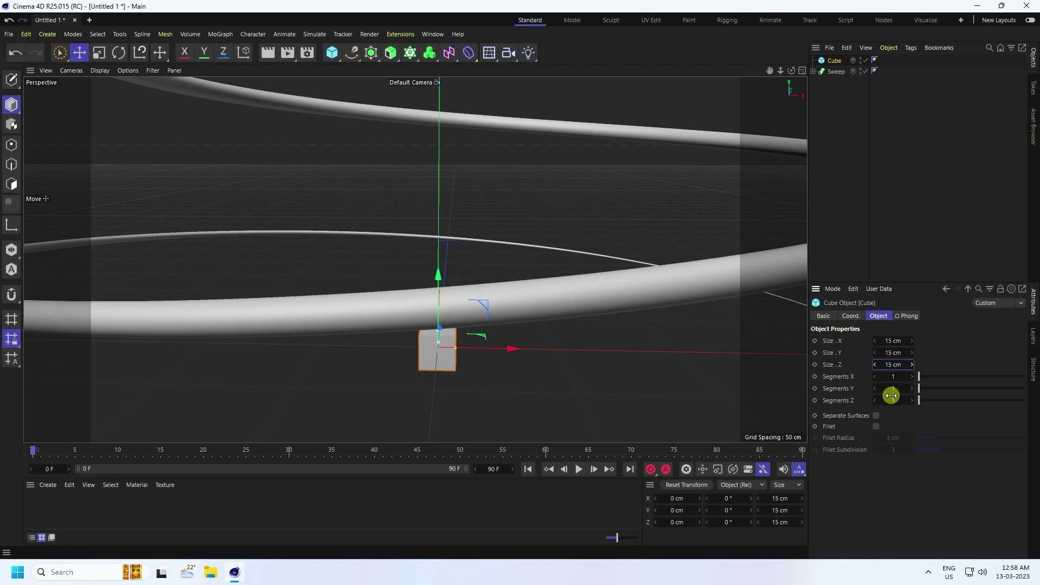
Enable the cube's fillet with a radius of 0.5 cm and a fillet subdivision of 5
scroll(415, 337, up, 5)
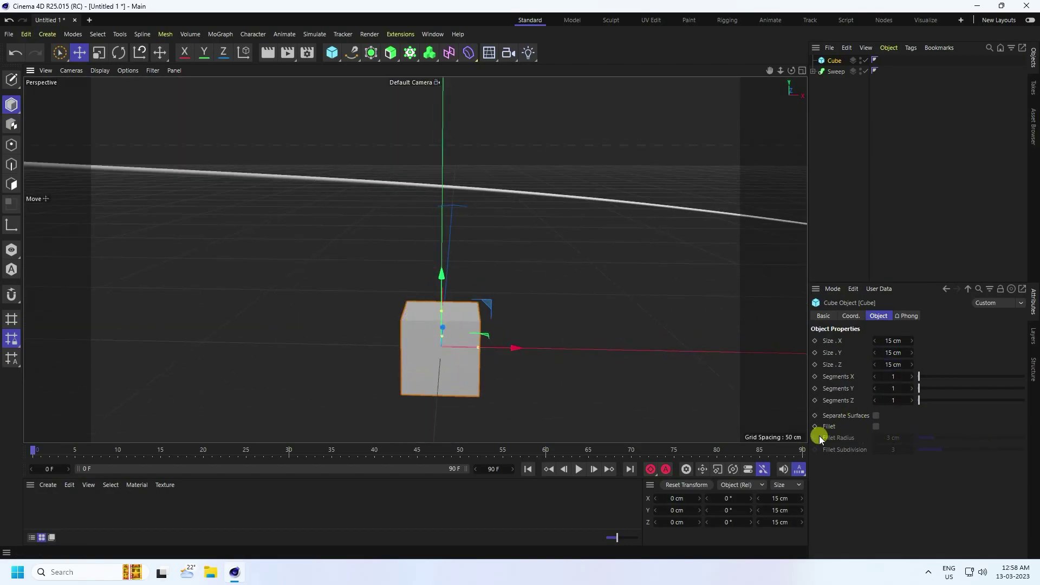
click(876, 427)
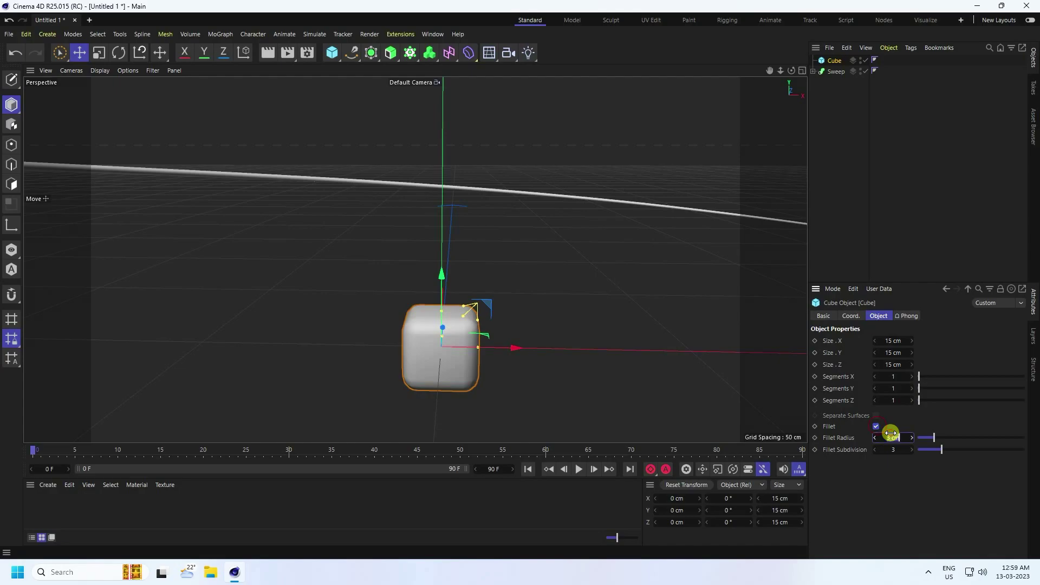
click(891, 437)
text(0.5)
key(Return)
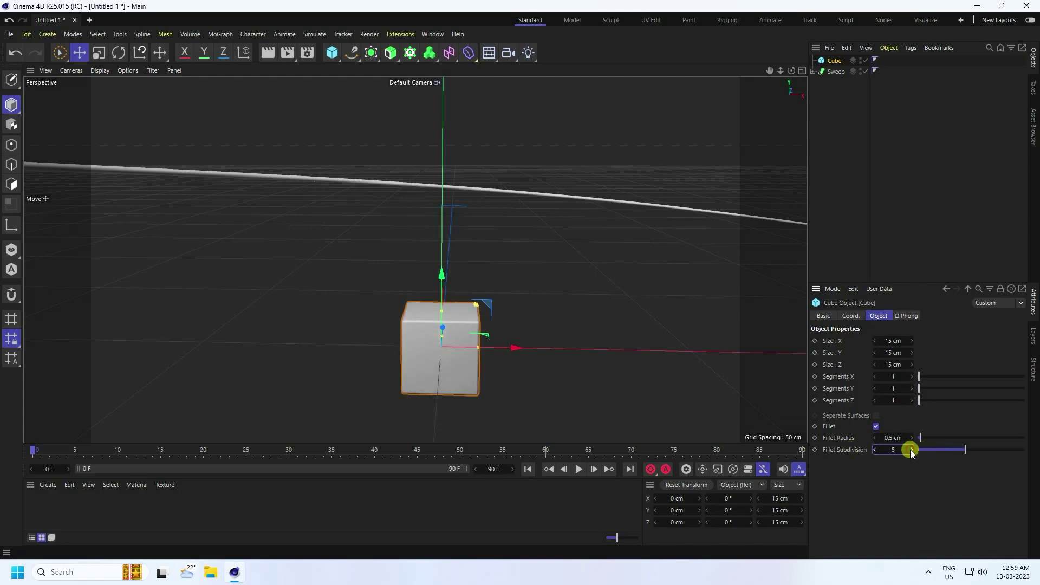
click(888, 449)
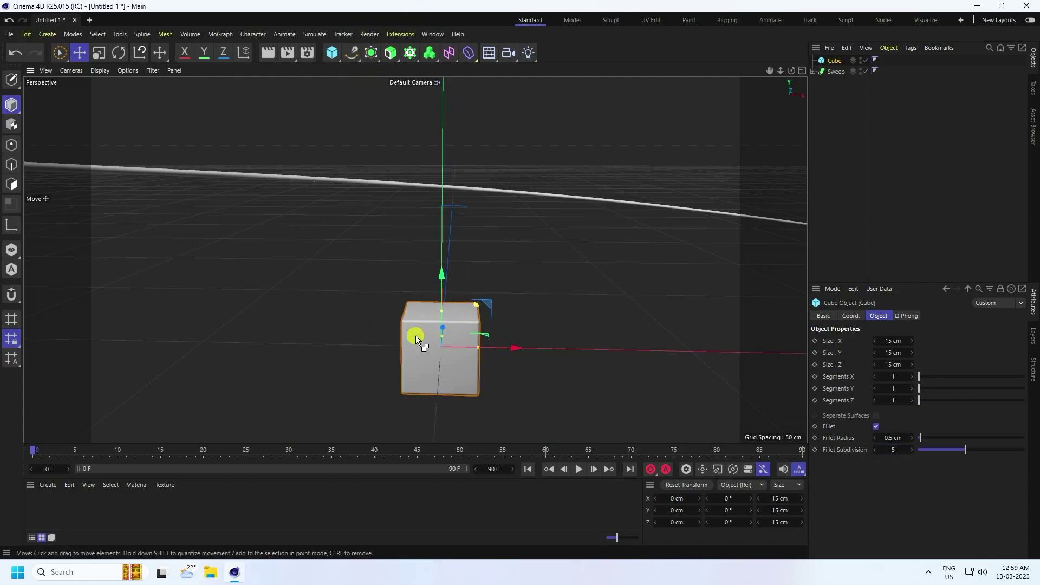
Duplicate the cube in place and set the copy's Y size to 8 cm
key(ctrl+c)
key(ctrl+v)
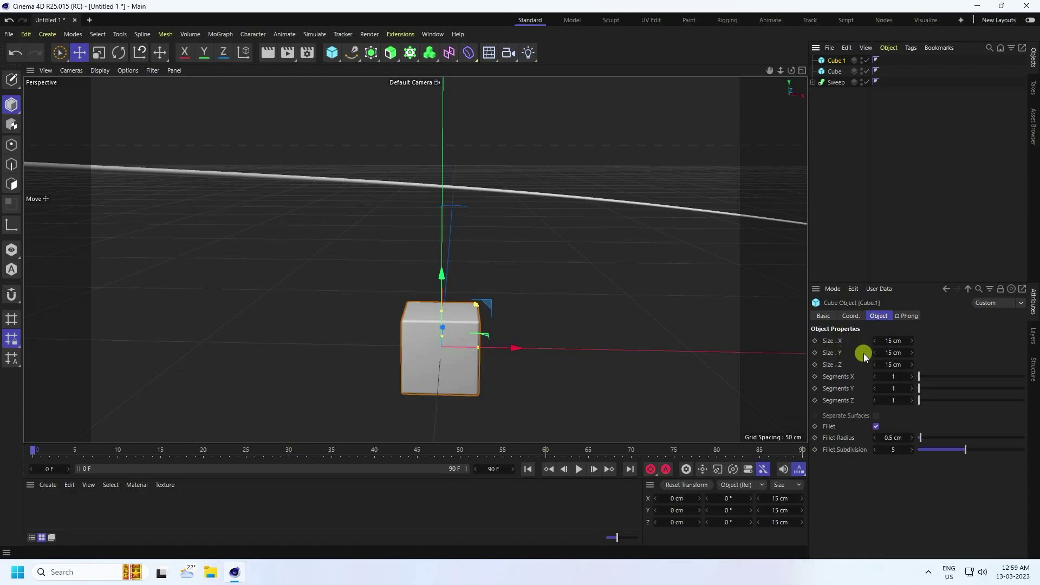
click(895, 353)
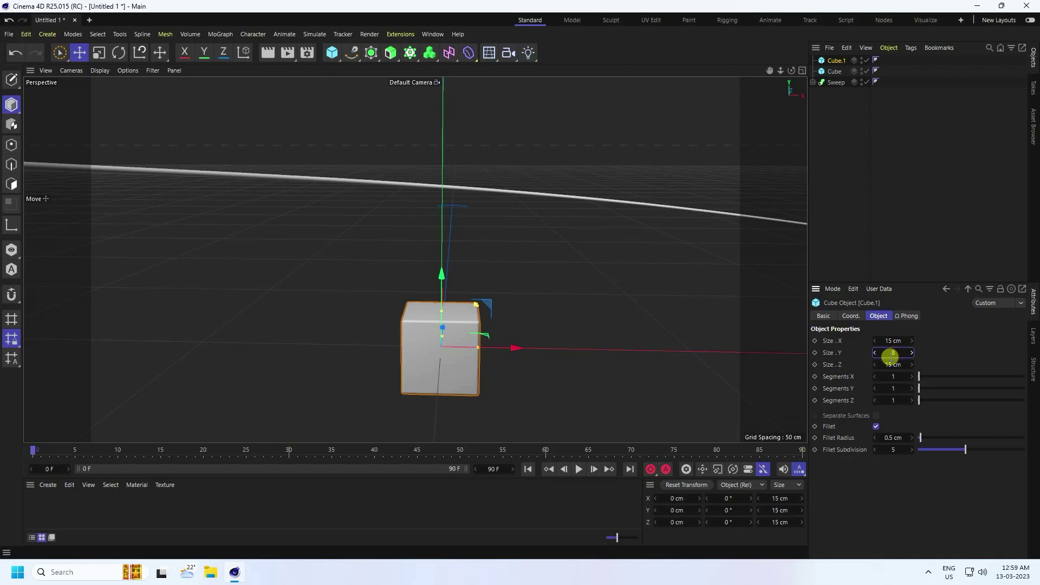
text(8)
key(Return)
drag(525, 343, 536, 330)
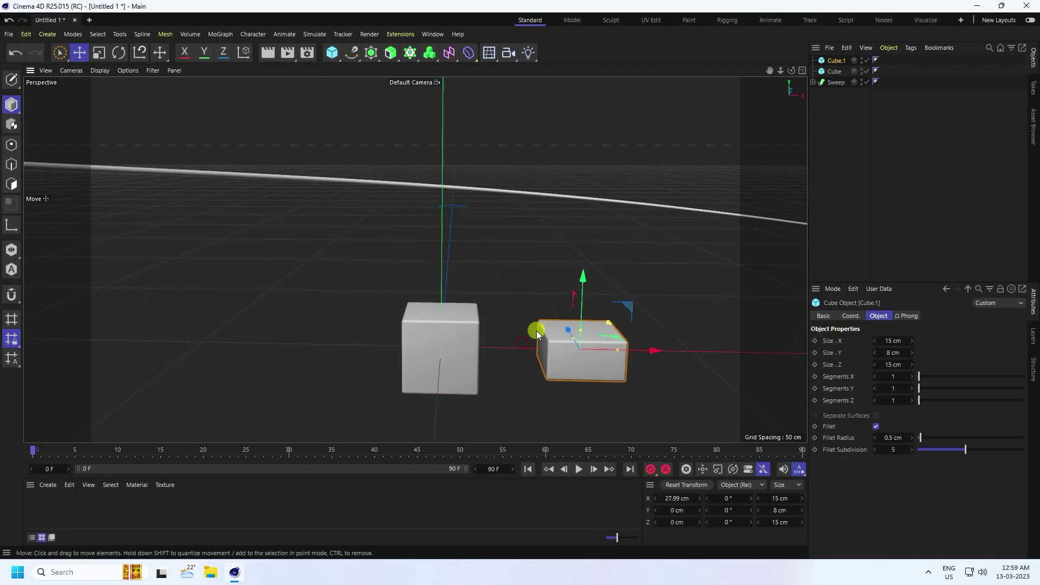
key(ctrl+z)
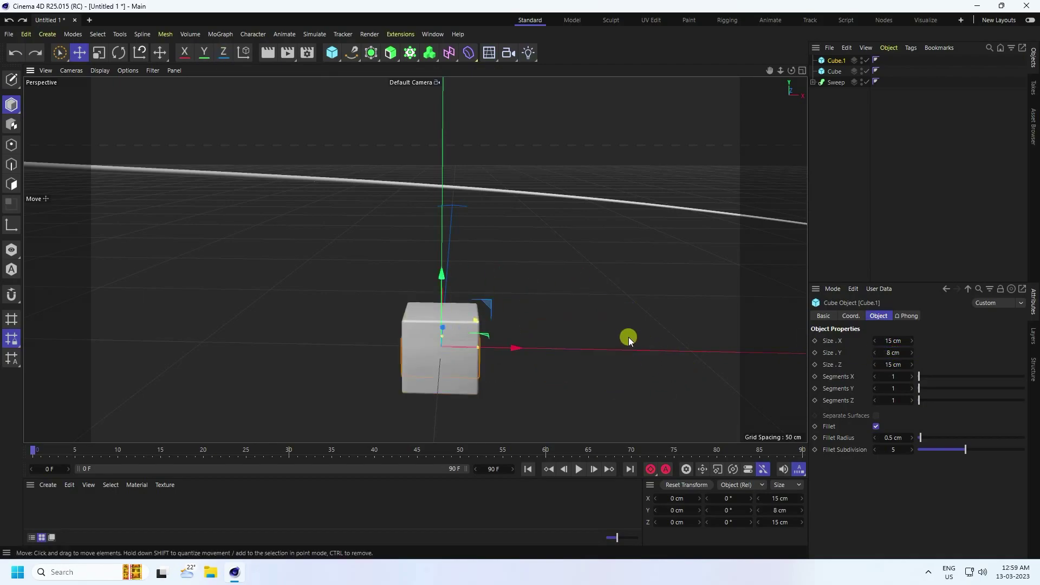
Add a Sphere with a radius of 10 cm and raise its segments to 24
click(332, 54)
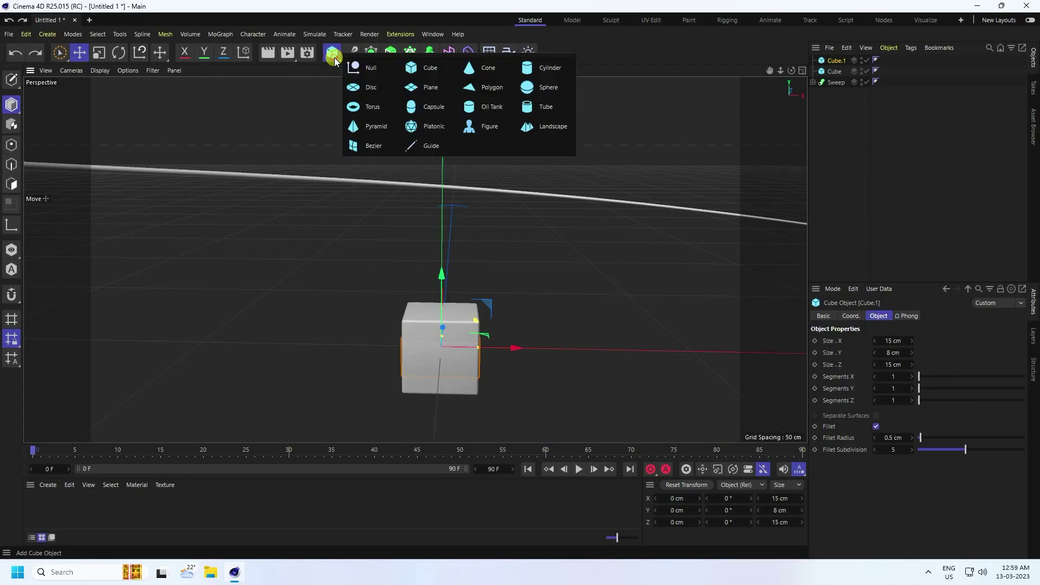
click(550, 100)
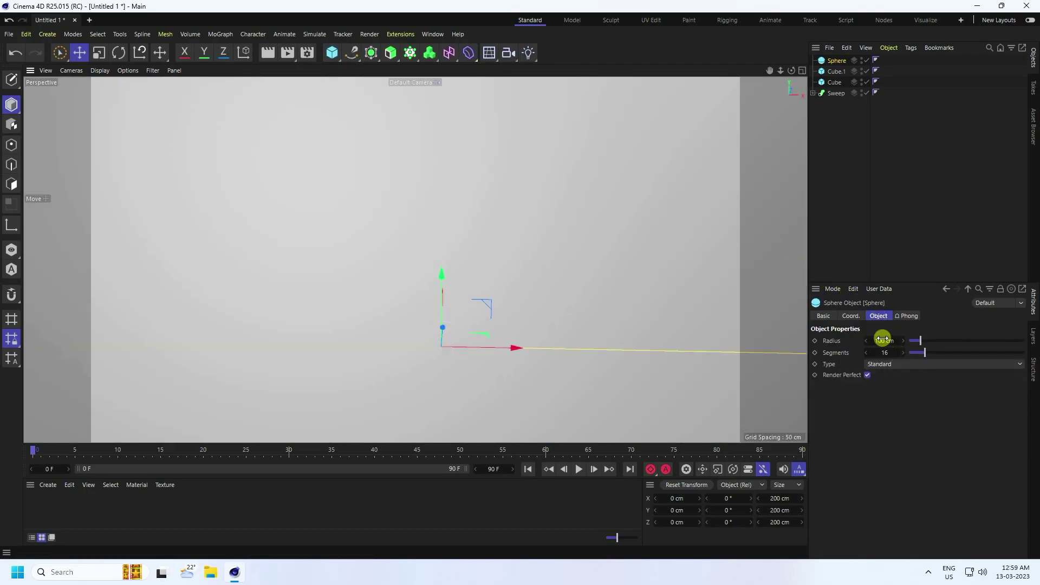
key(Return)
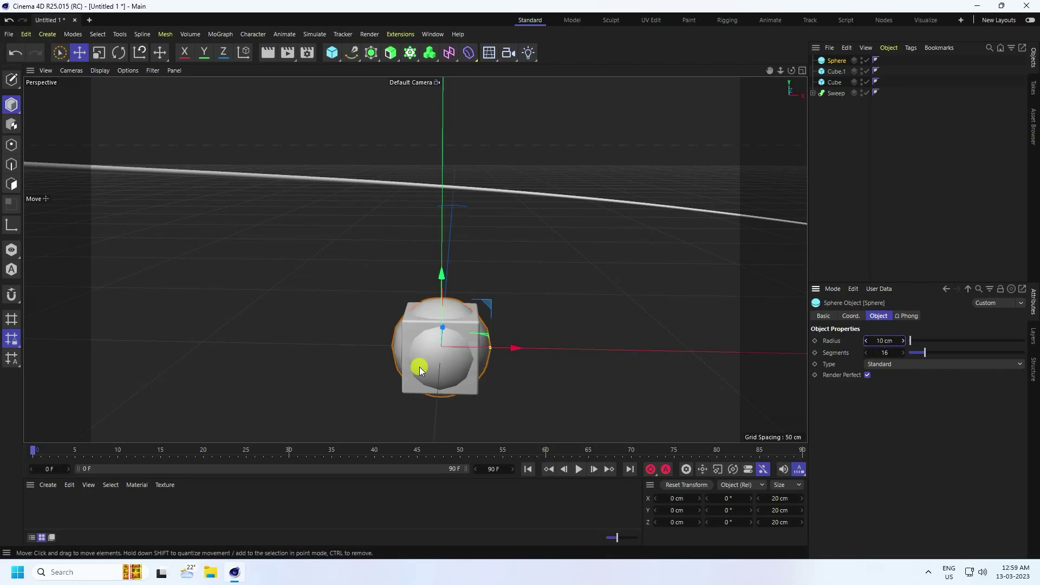
click(904, 352)
click(904, 352)
click(903, 352)
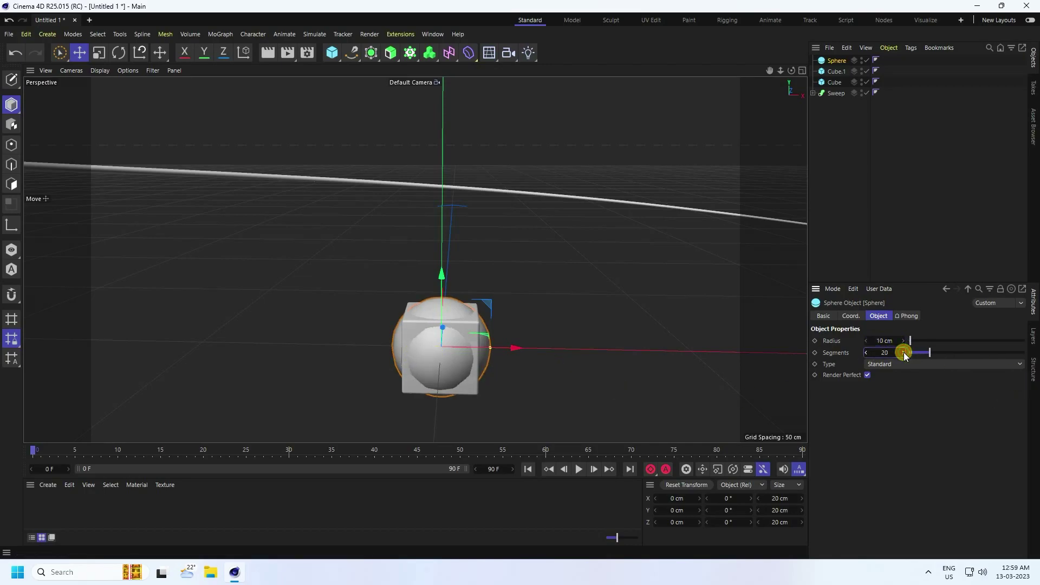
Add a Capsule, scale it down close to the other primitives, and set its radius to 5 cm and height to 22 cm
click(332, 53)
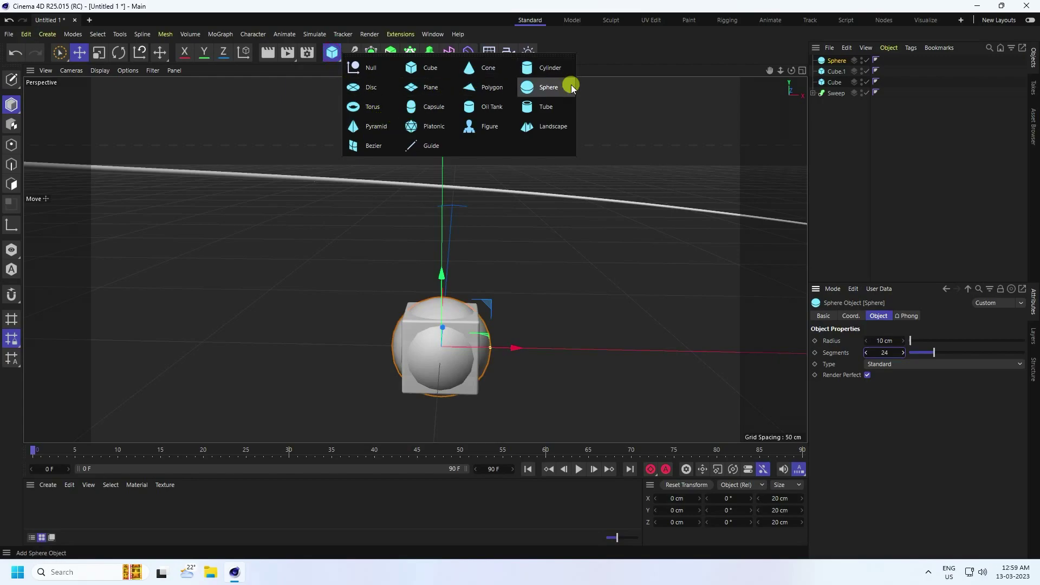
click(436, 108)
click(100, 53)
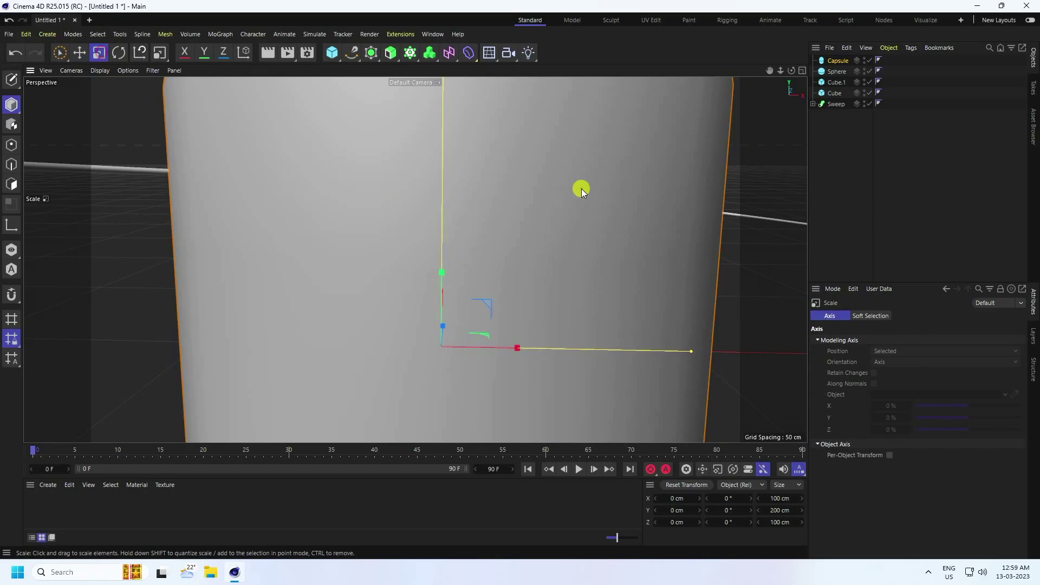
drag(581, 189, 344, 434)
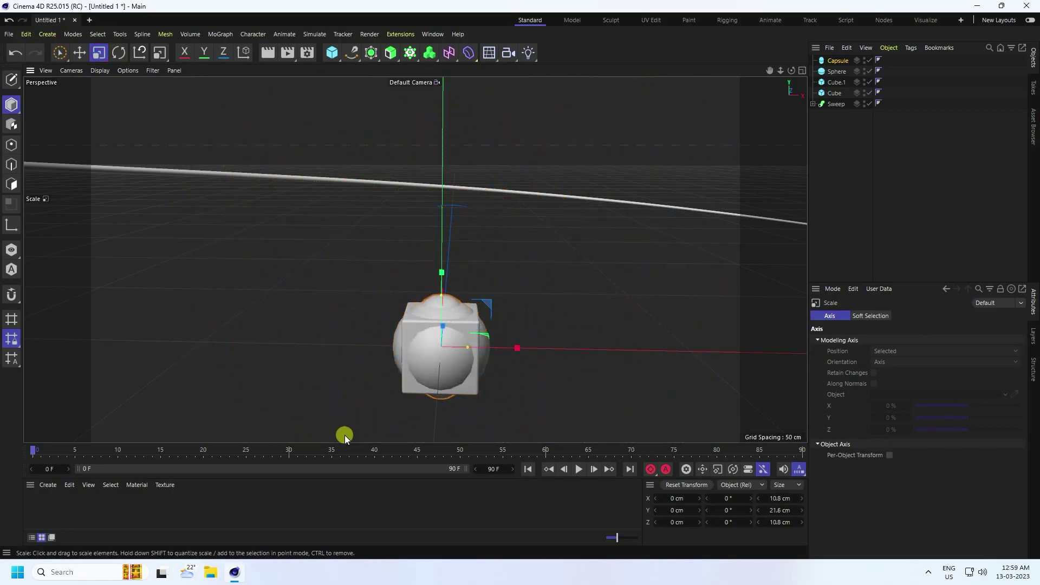
click(838, 63)
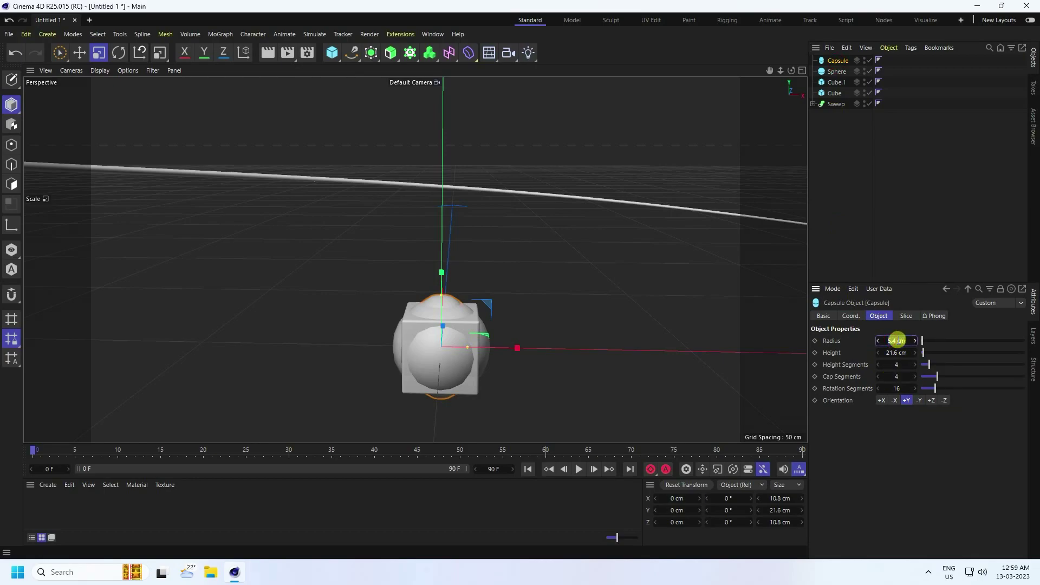
click(892, 353)
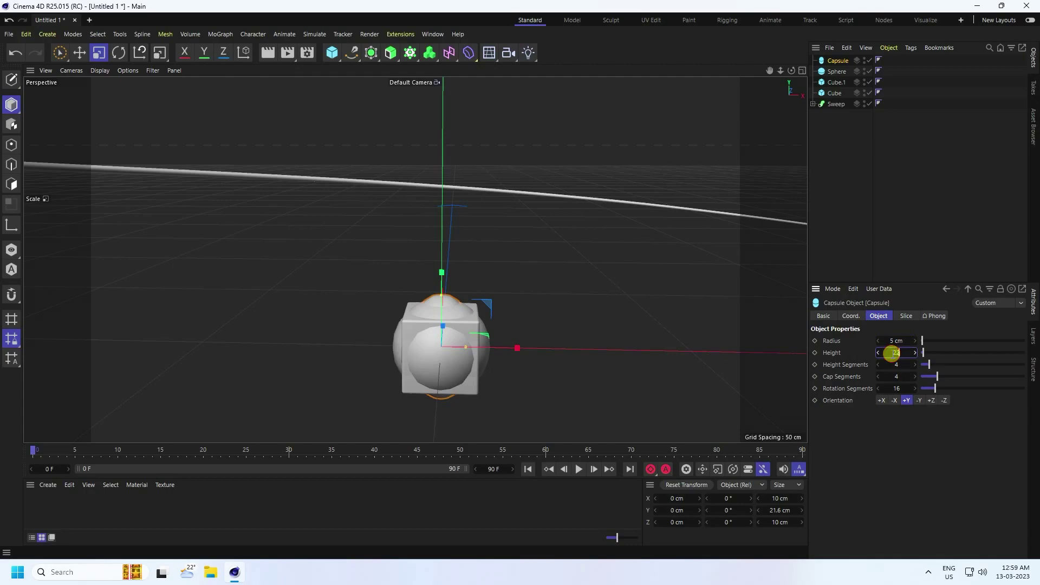
key(Return)
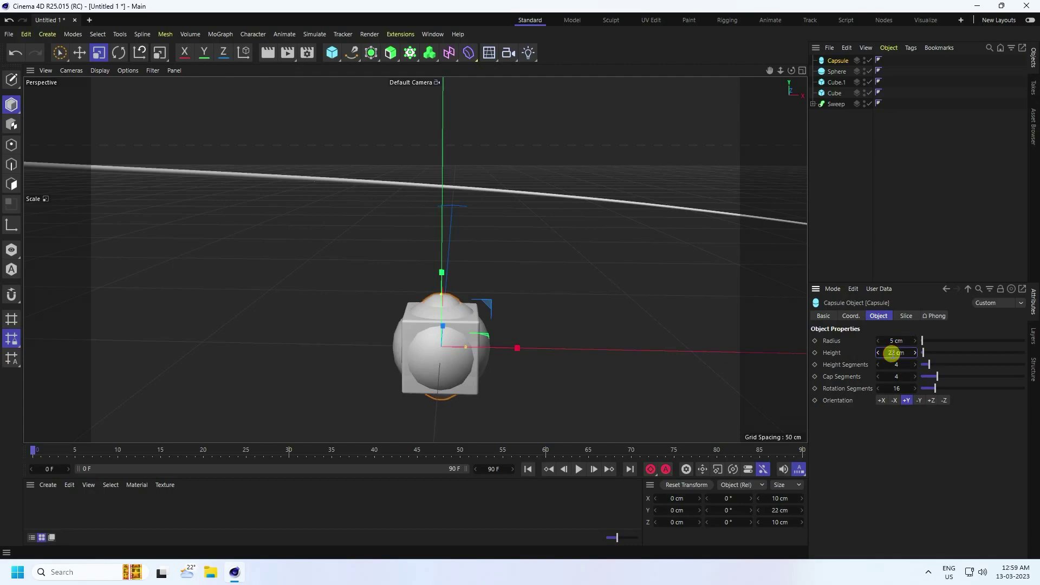
Set the capsule's cap and height segments to 8 each and its rotation segments to 300
click(915, 376)
click(915, 376)
click(915, 364)
click(915, 364)
click(902, 388)
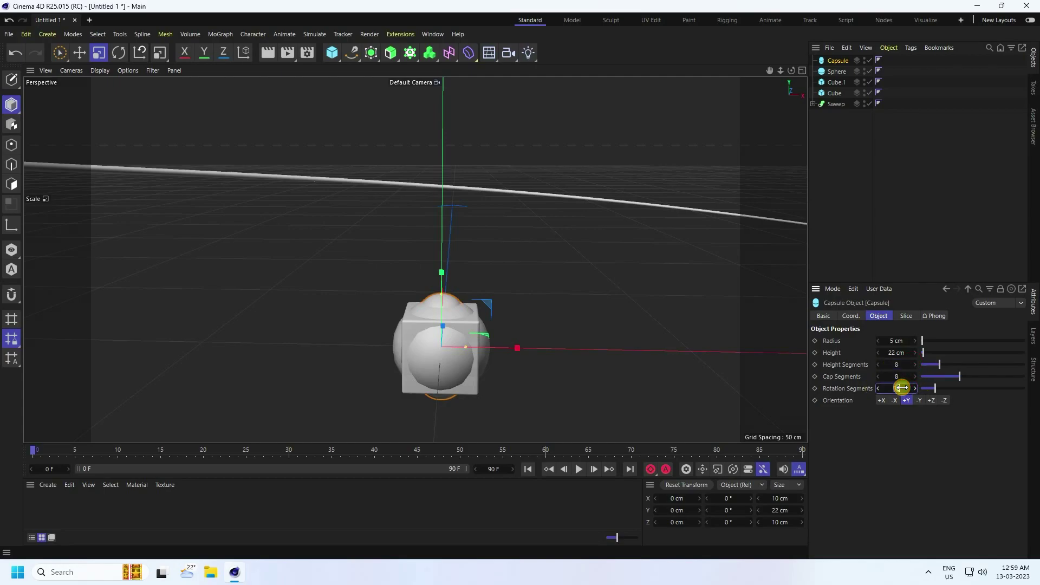
text(300)
key(Return)
Switch the viewport to Gouraud Shading (Lines) to inspect the capsule's mesh, and set its rotation segments to 30
click(100, 71)
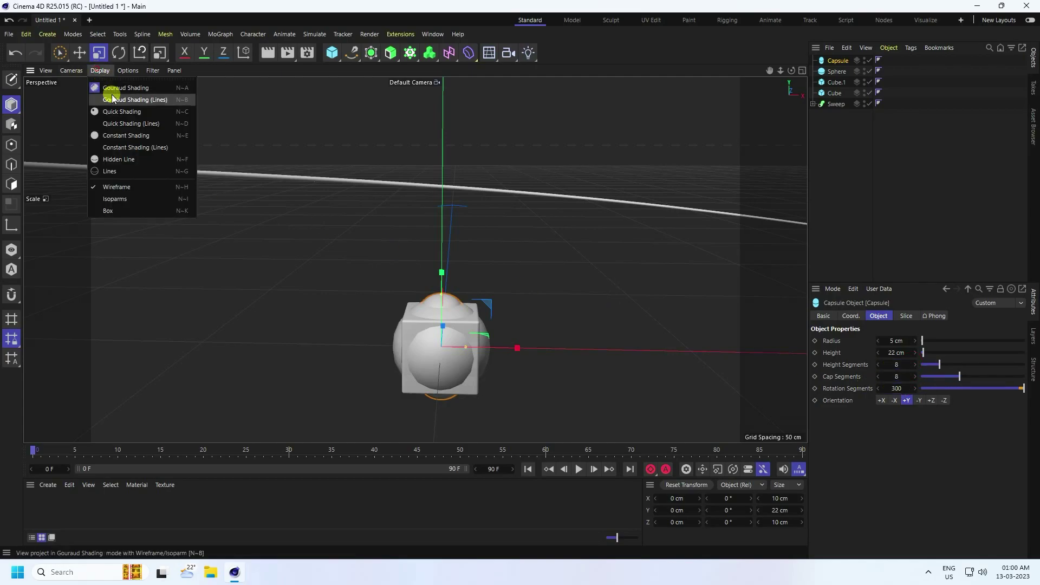
click(111, 94)
scroll(414, 316, up, 12)
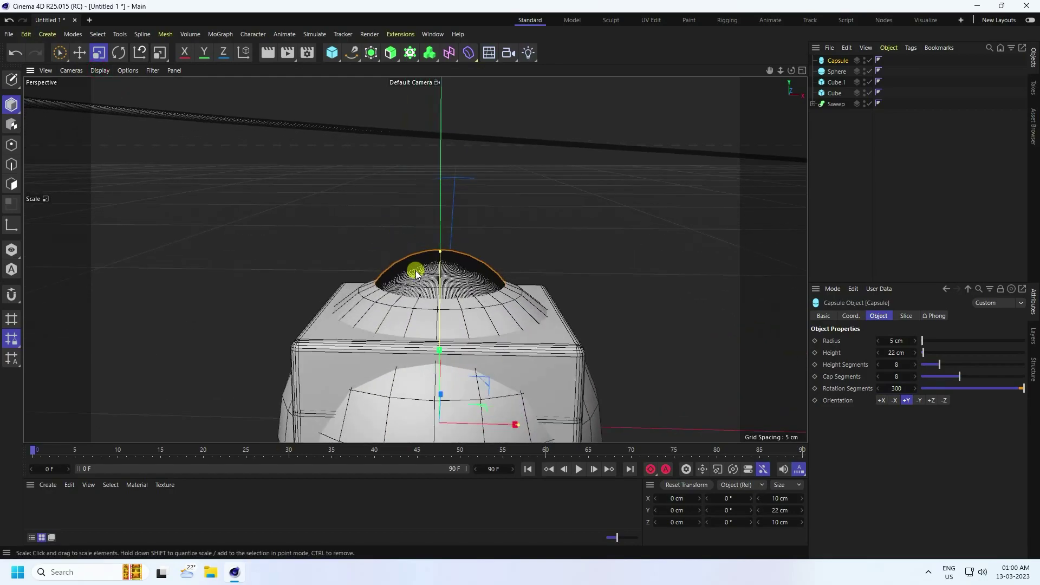
scroll(431, 262, up, 2)
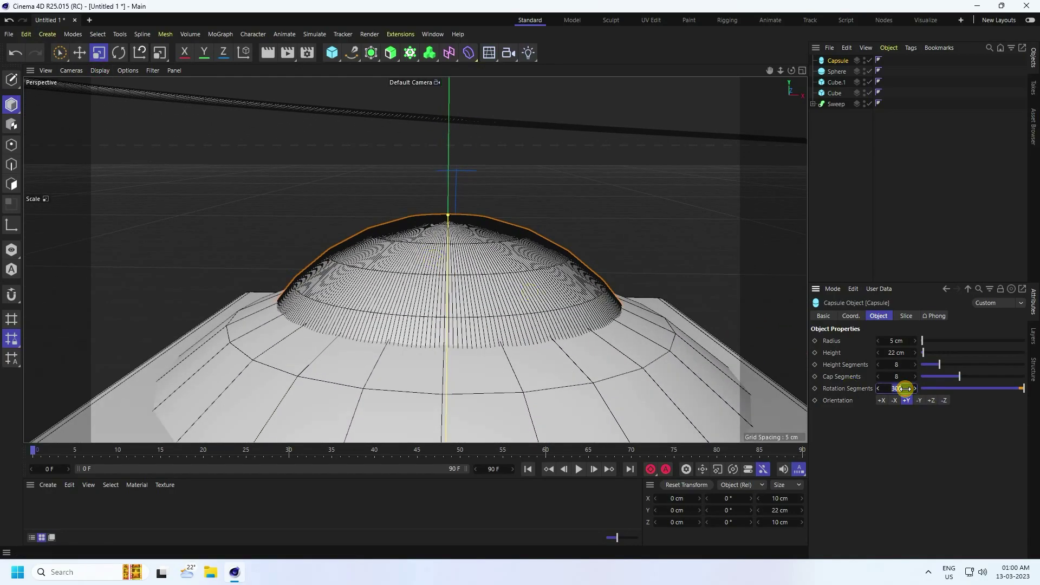
click(905, 389)
text(30)
key(Return)
Return the viewport display to plain Gouraud Shading without lines and bring the whole spiral into view
scroll(450, 249, down, 2)
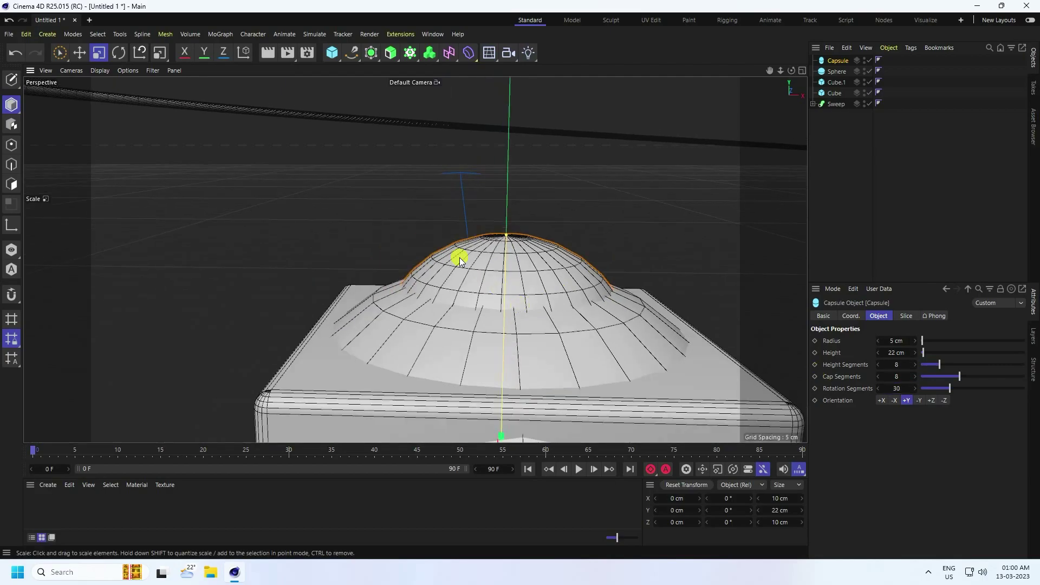
scroll(368, 355, down, 2)
scroll(407, 252, down, 3)
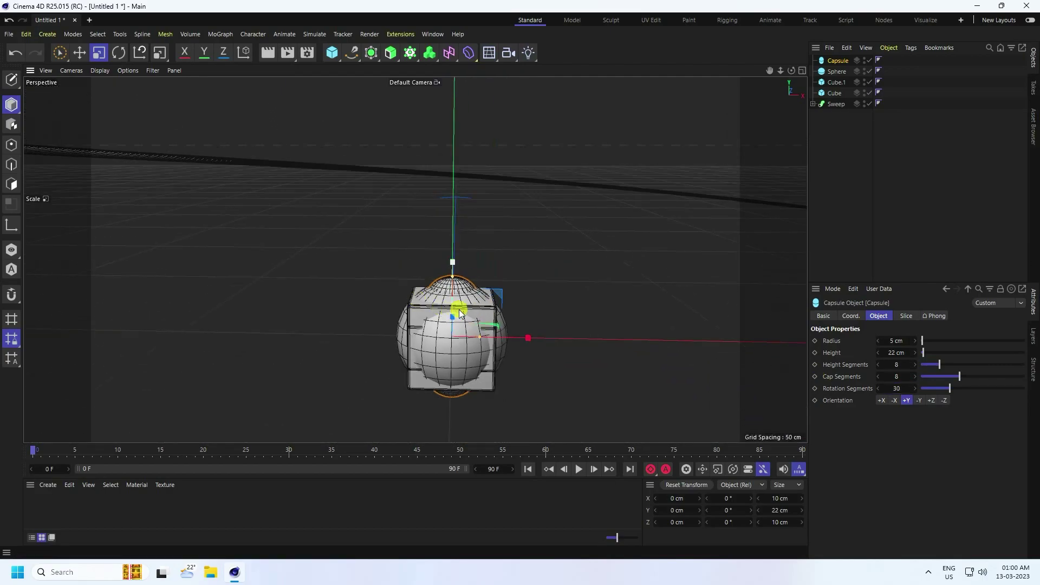
click(128, 71)
mouse_move(123, 87)
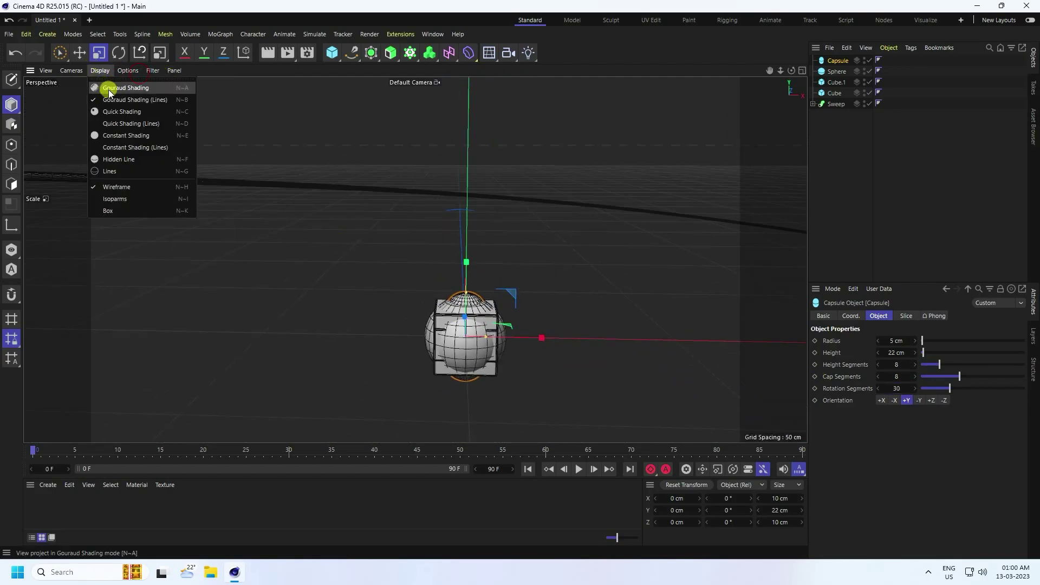
click(108, 87)
mouse_move(446, 233)
mouse_down()
mouse_move(469, 336)
mouse_move(488, 360)
mouse_up()
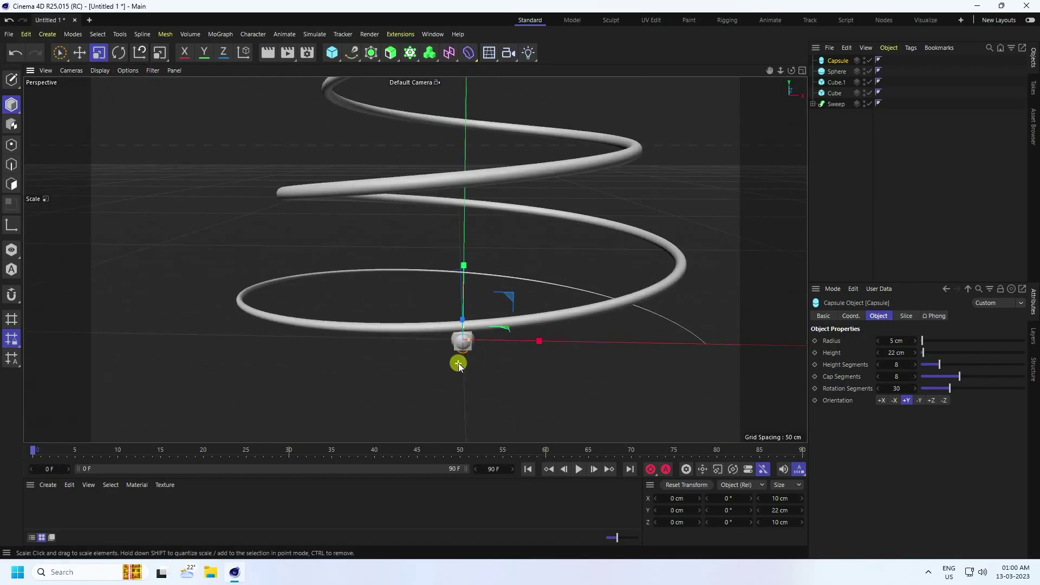
Add a MoGraph Cloner and make the Capsule, Sphere and both Cubes its children
click(220, 34)
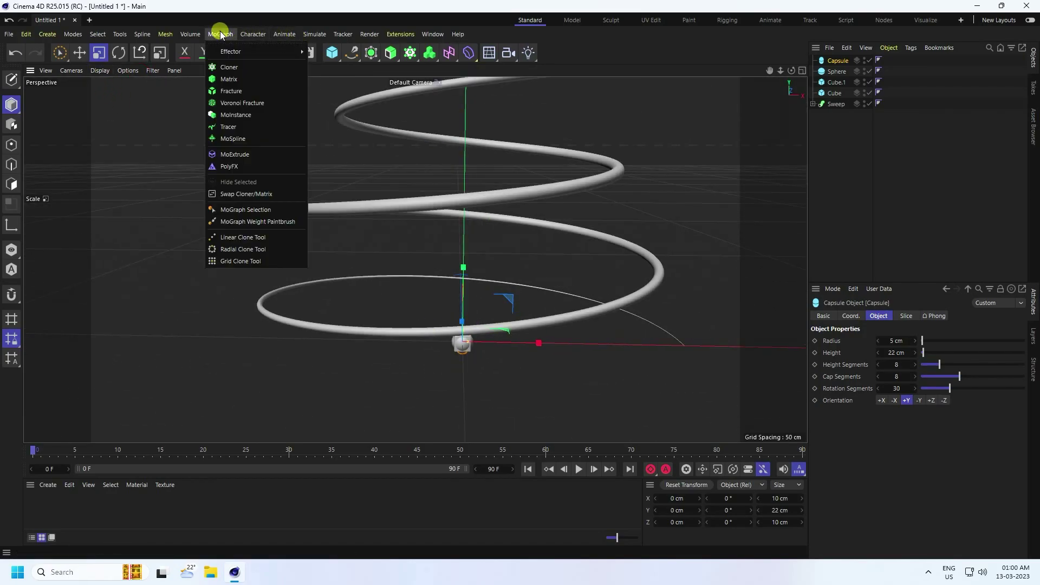
click(242, 66)
click(835, 103)
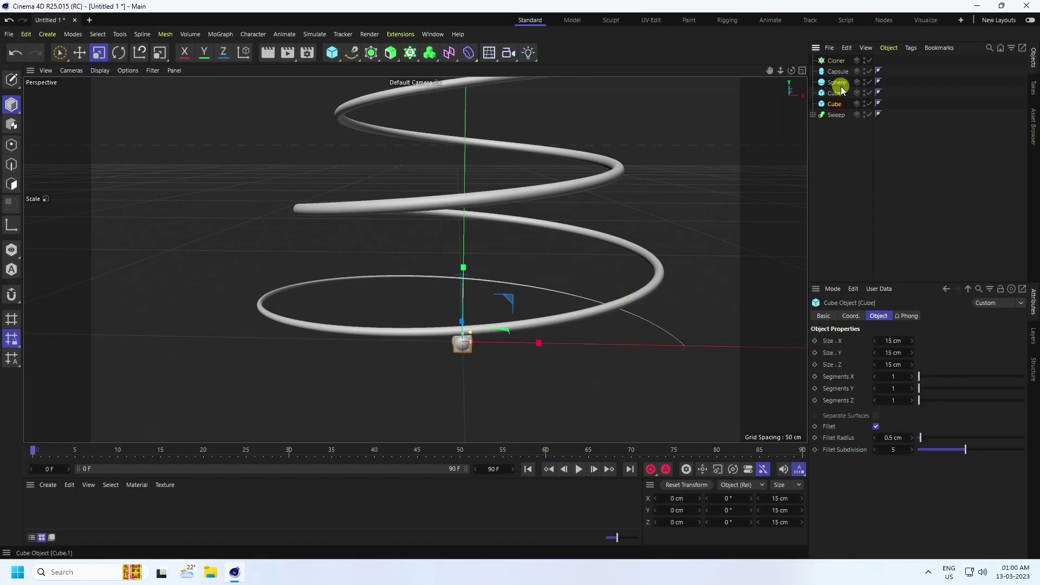
shift+click(837, 71)
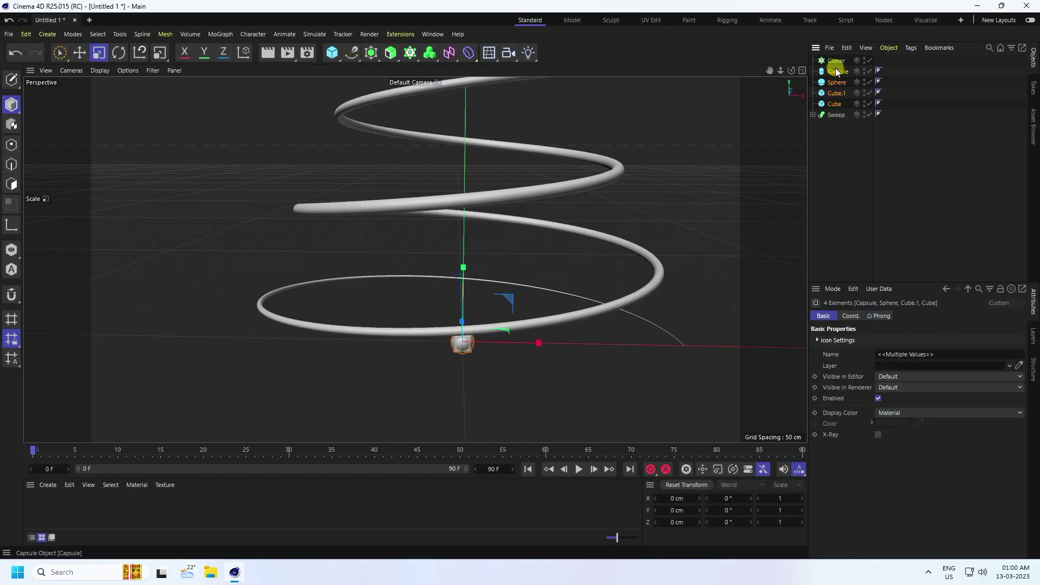
drag(835, 63, 836, 64)
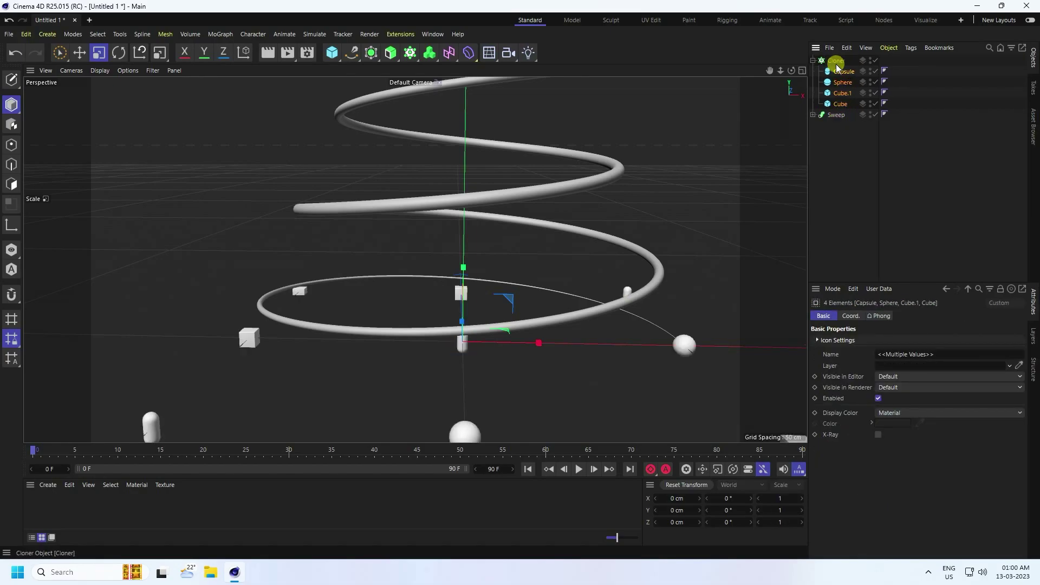
Set the Cloner's mode to Object and assign the Sweep as the object to distribute clones on
click(837, 62)
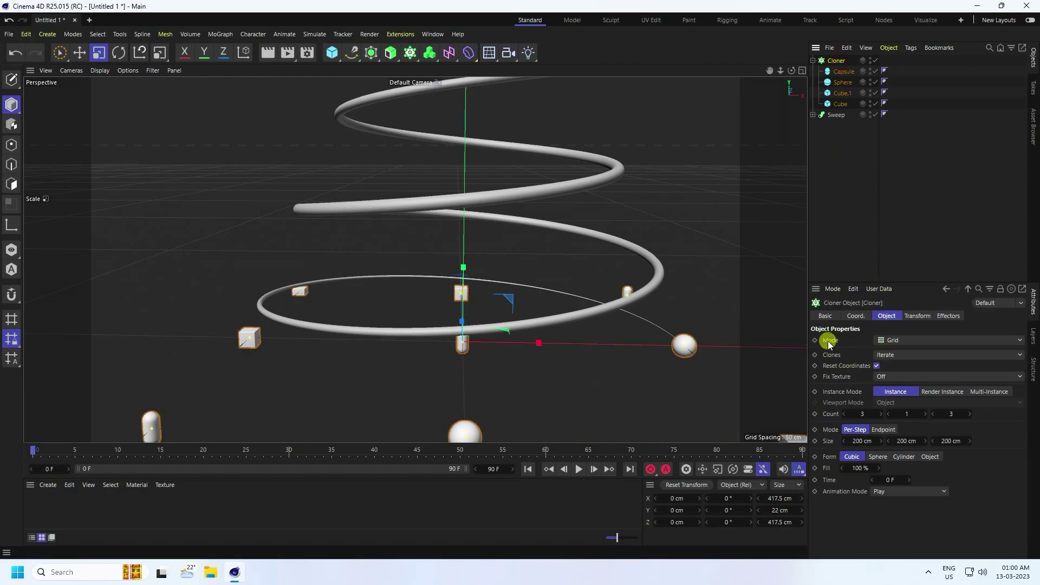
click(887, 342)
click(896, 353)
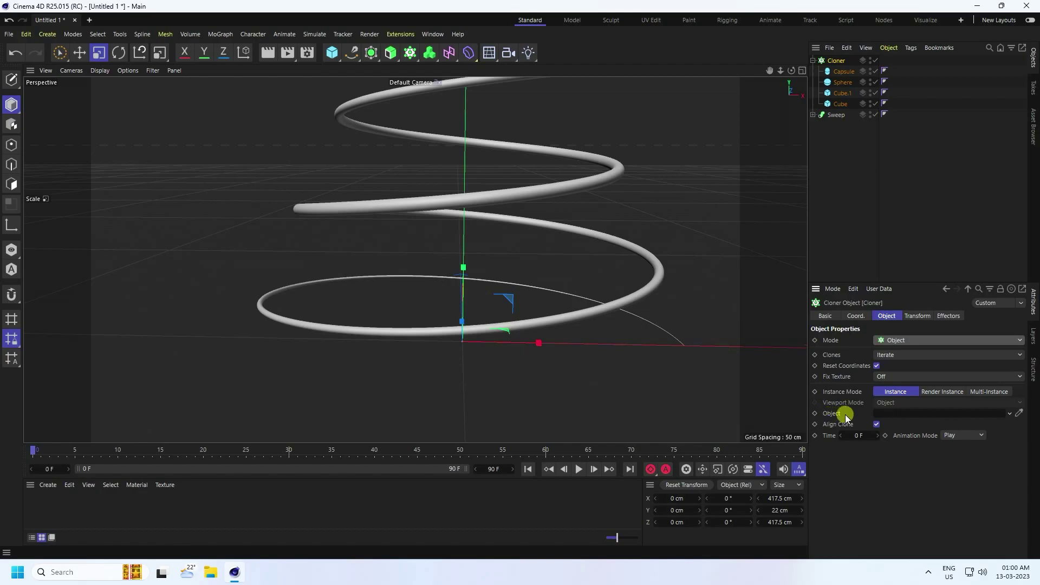
drag(831, 113, 893, 417)
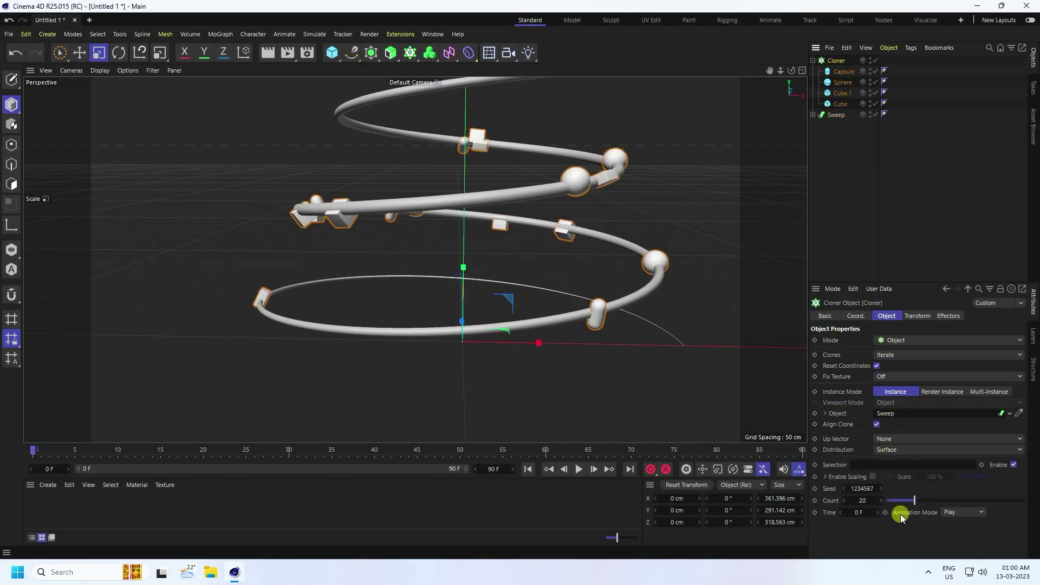
Extend the end of the animation timeline to 500 frames
scroll(463, 373, down, 3)
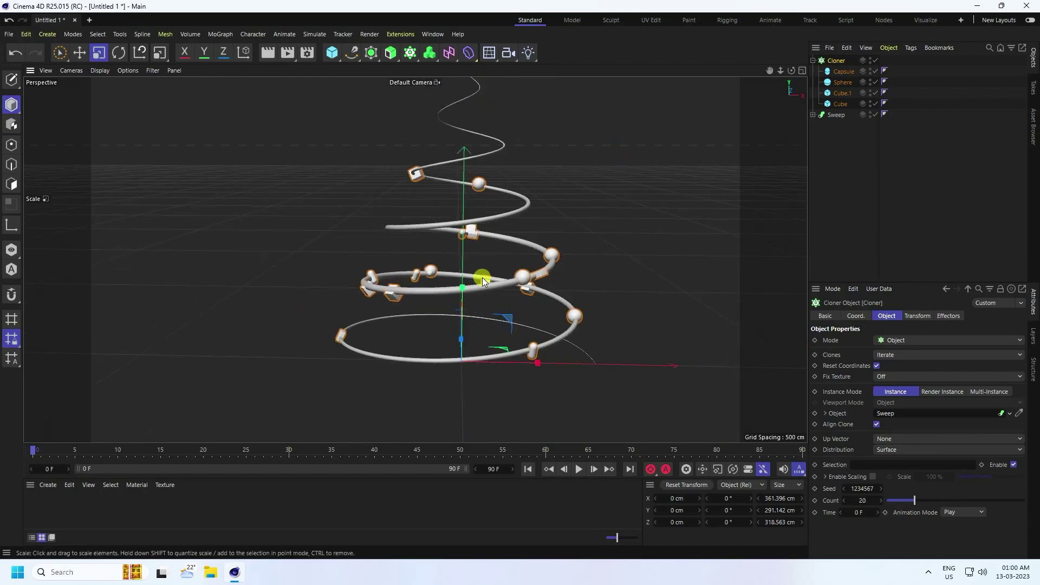
middle_click(475, 304)
middle_click(286, 167)
alt+drag(479, 305, 472, 305)
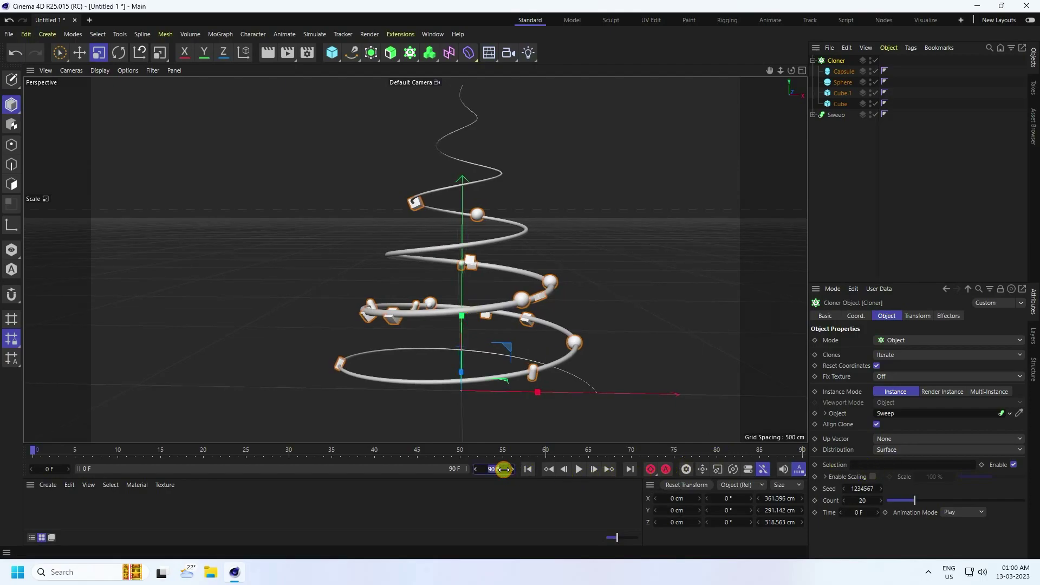
key(Return)
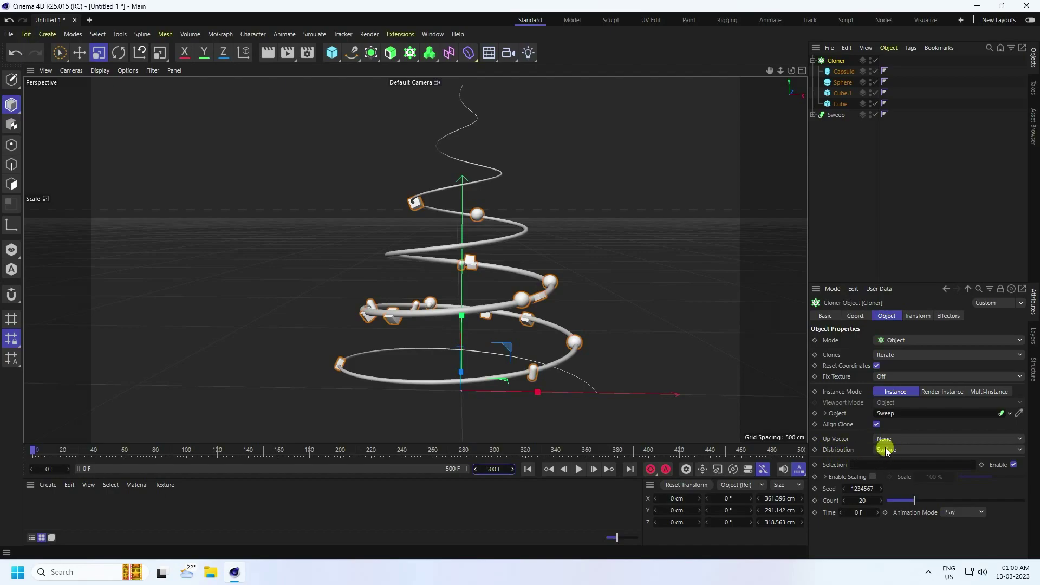
Keyframe the Cloner's Count from 0 at frame 0 to 1000 at frame 200
drag(908, 504, 875, 507)
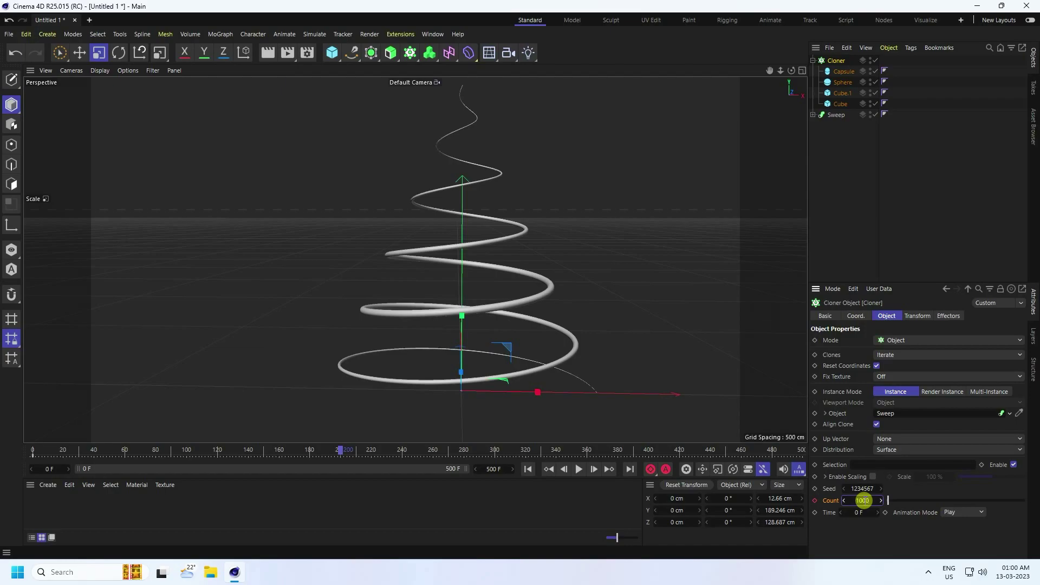
key(Return)
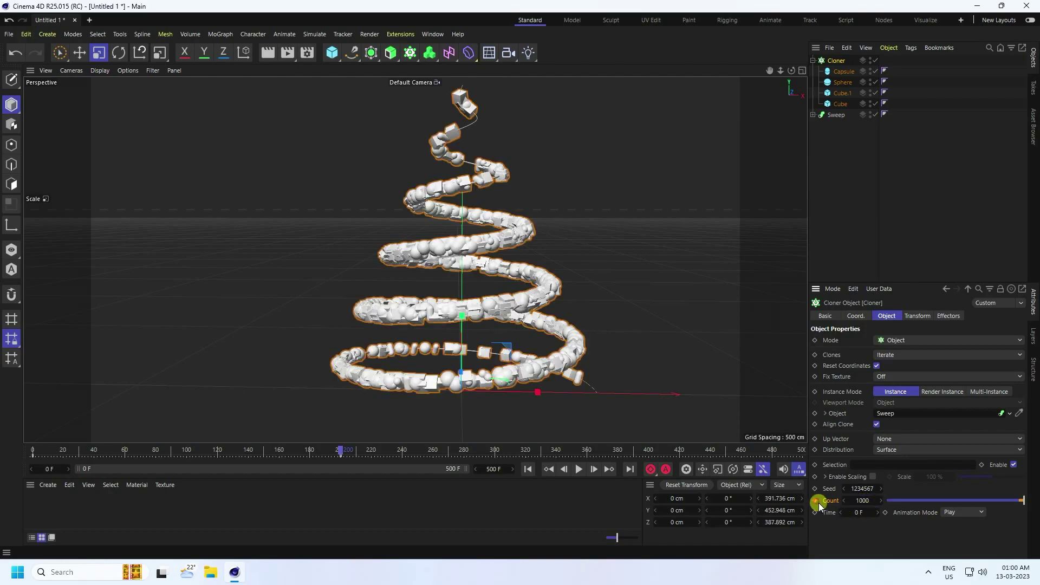
Play the clone animation from the first frame to check how the spiral fills, and rewind to the start
click(526, 470)
click(579, 469)
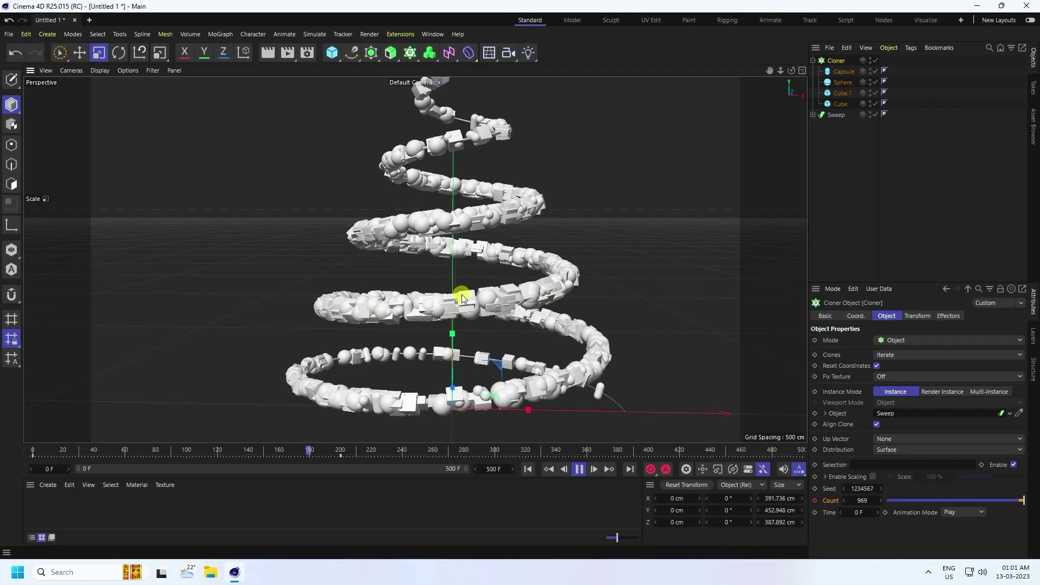
click(579, 471)
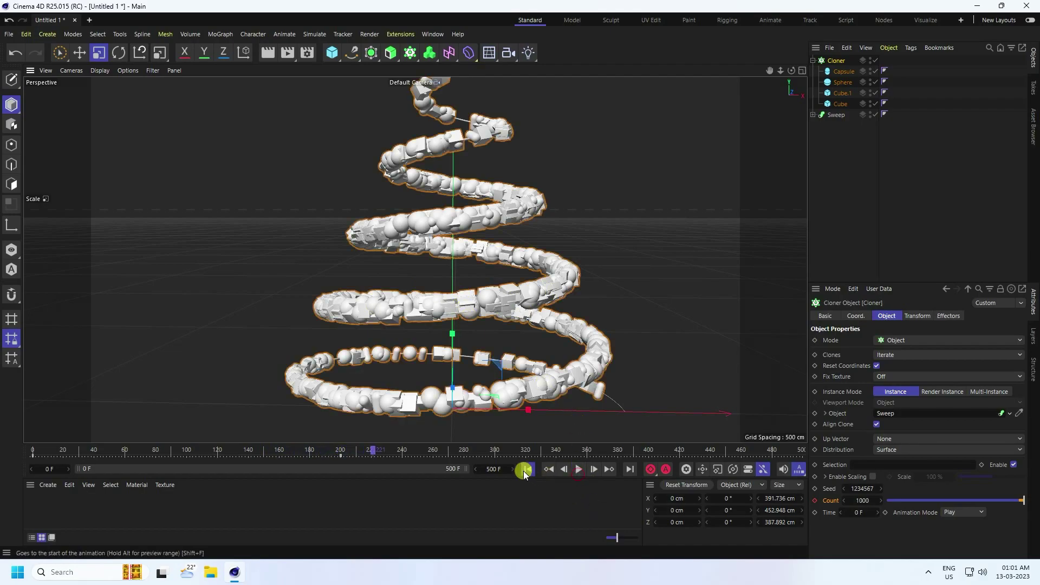
click(528, 469)
Add a Rigid Body tag to the Cloner and set its Follow Position and Follow Rotation forces to 5
right_click(838, 62)
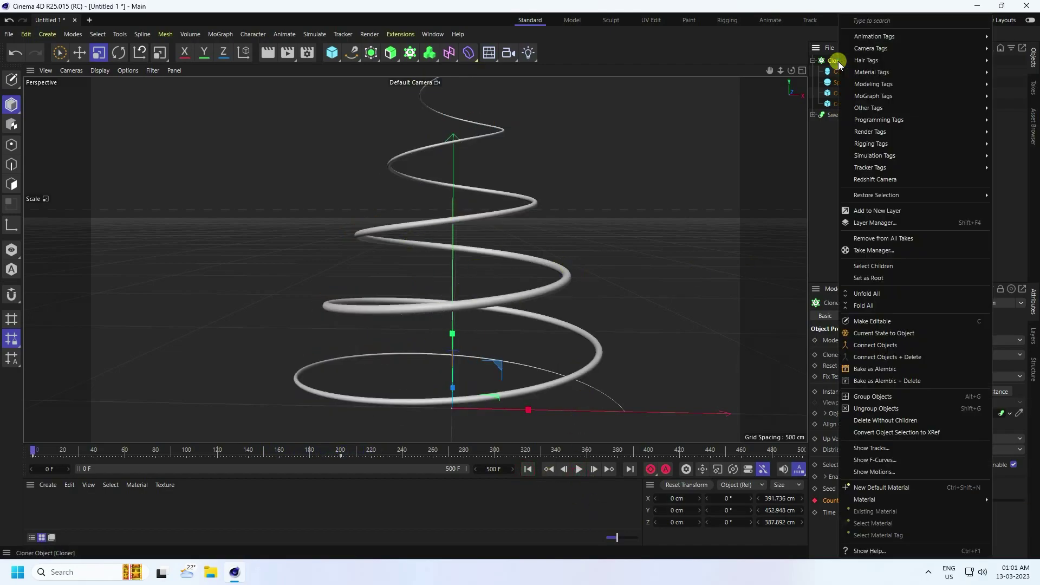
click(831, 63)
right_click(834, 62)
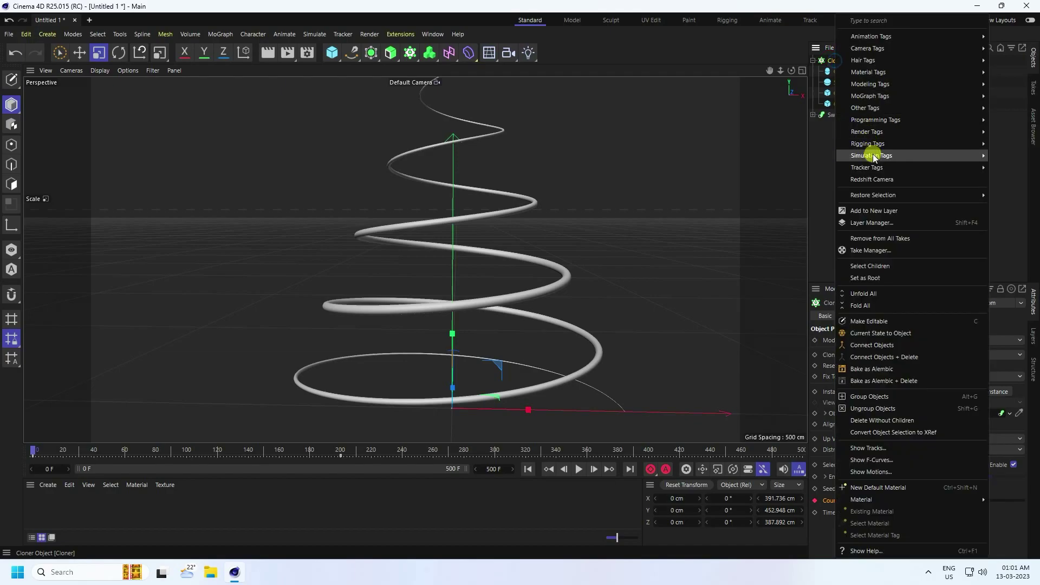
mouse_move(874, 156)
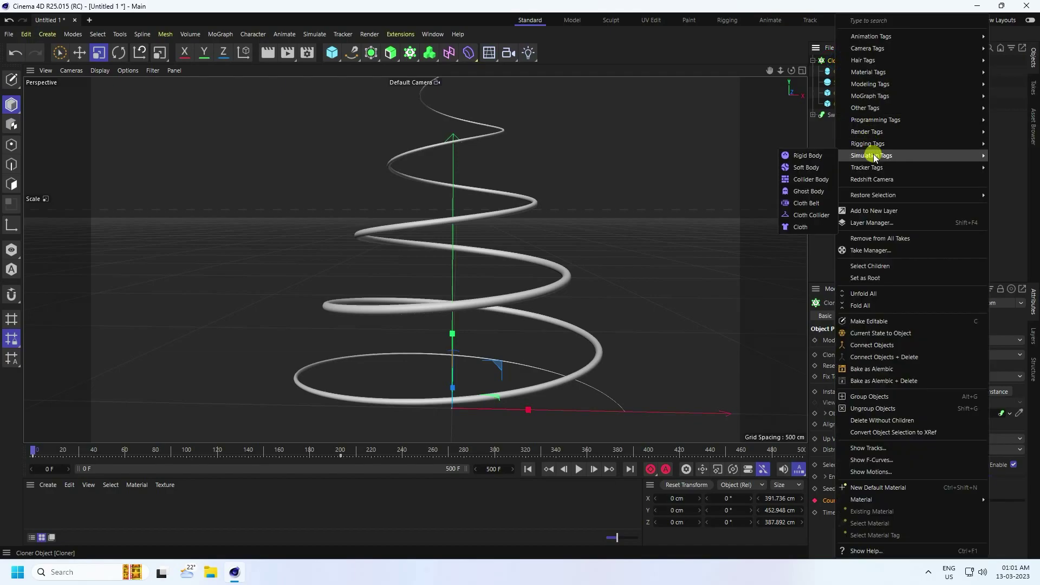
click(808, 157)
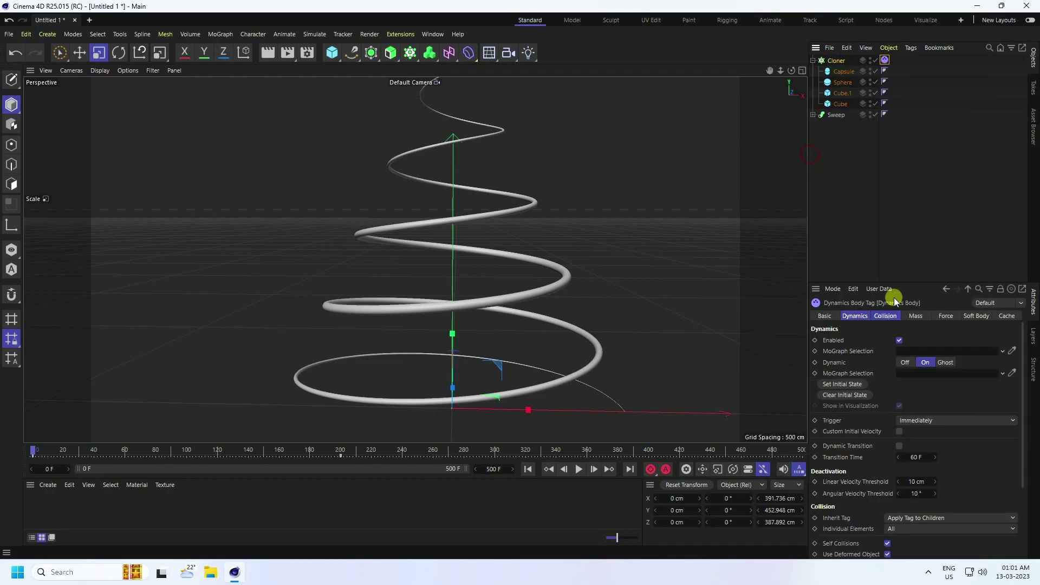
click(945, 317)
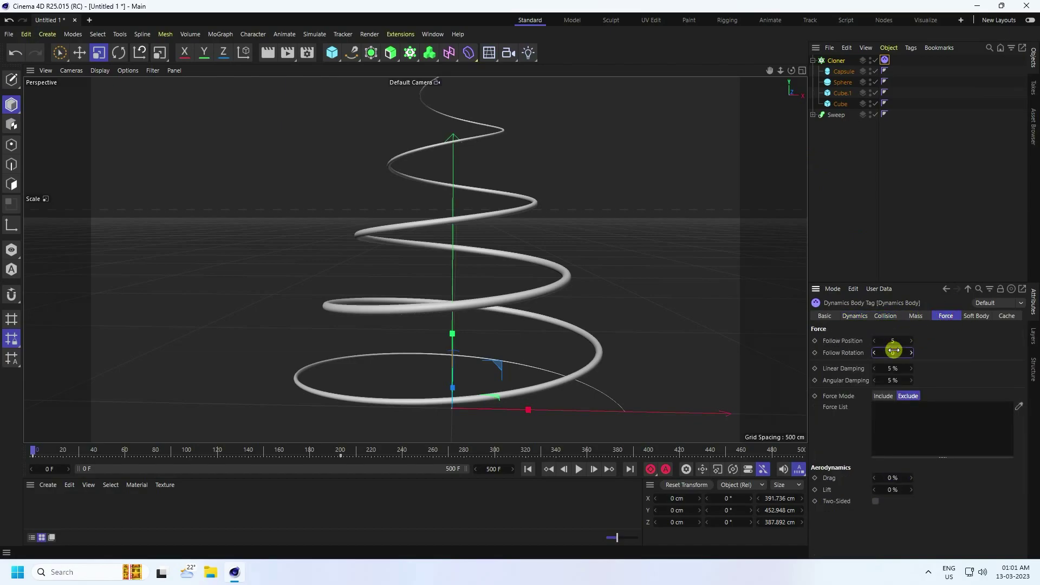
text(5)
Play the rigid body simulation from the first frame to check how the clones collide, and rewind to the start
click(528, 465)
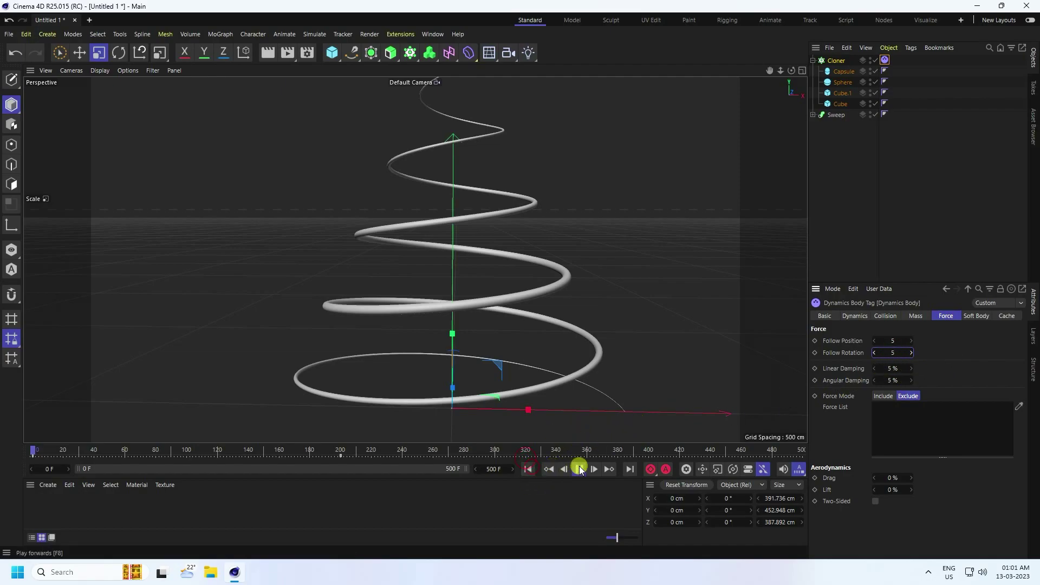
click(579, 469)
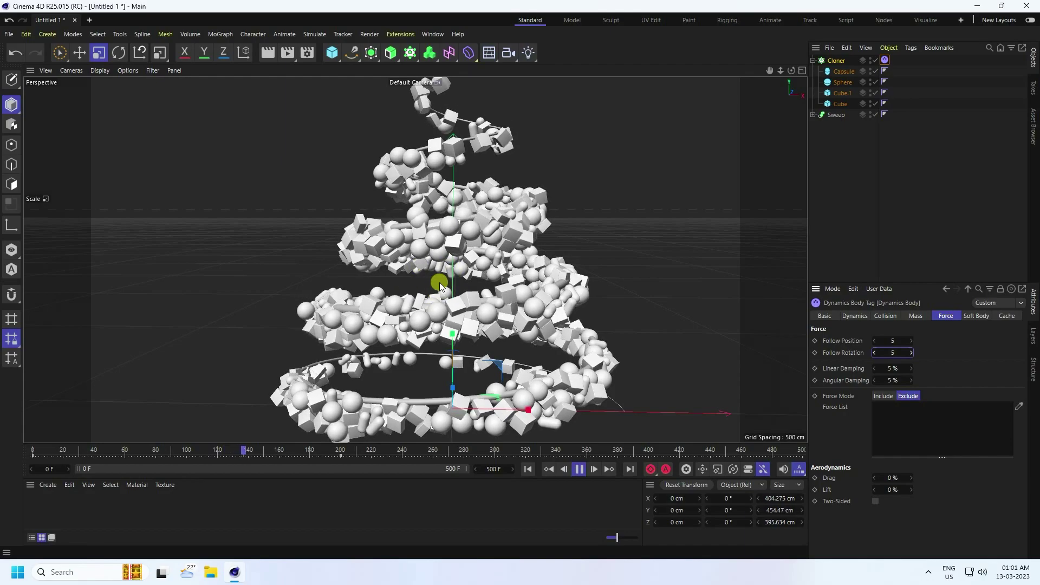
click(579, 470)
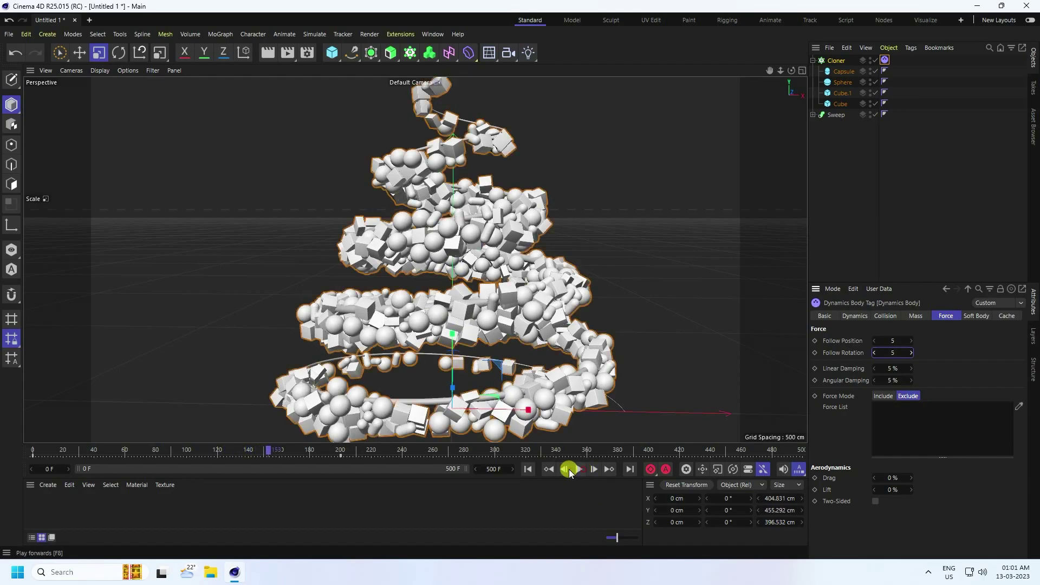
click(528, 469)
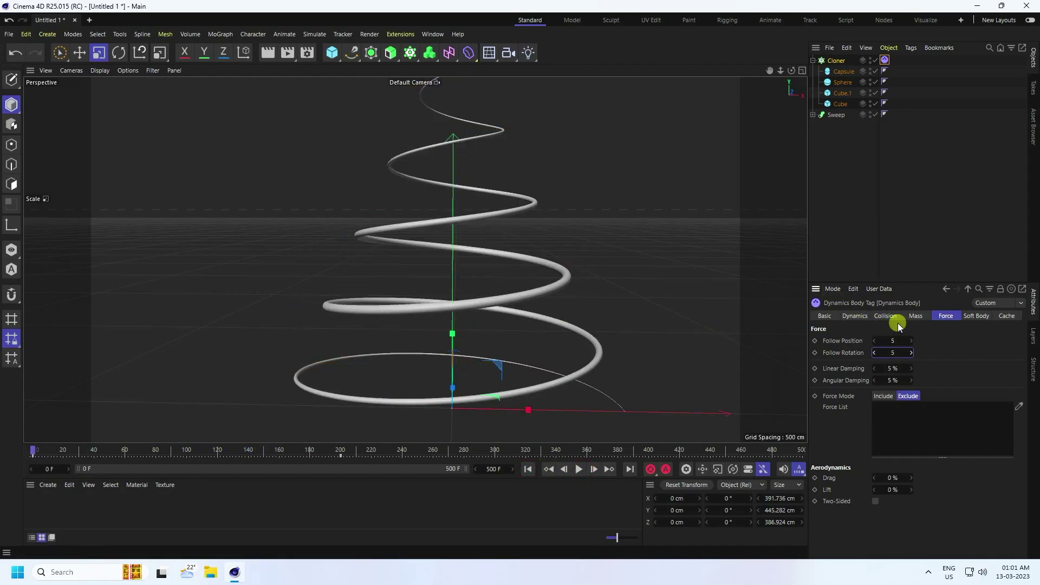
Set the Gravity in the project's Dynamics settings to 0 cm
click(829, 290)
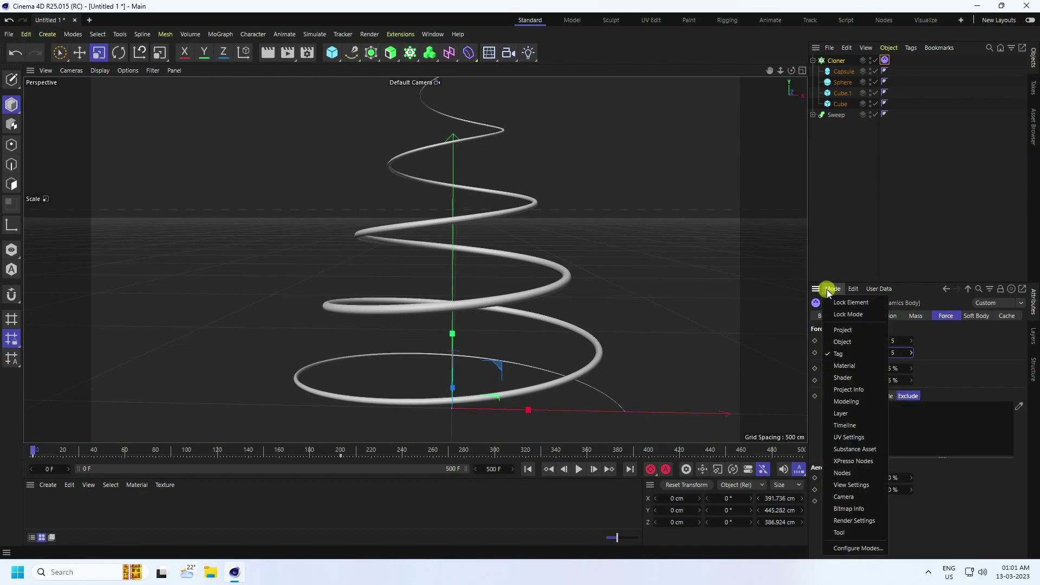
click(841, 330)
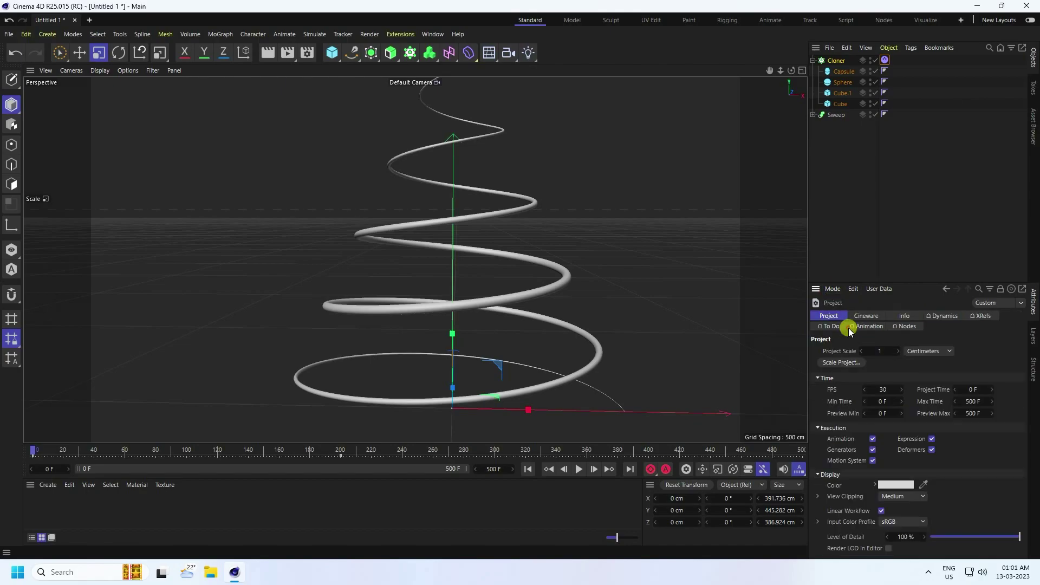
click(943, 317)
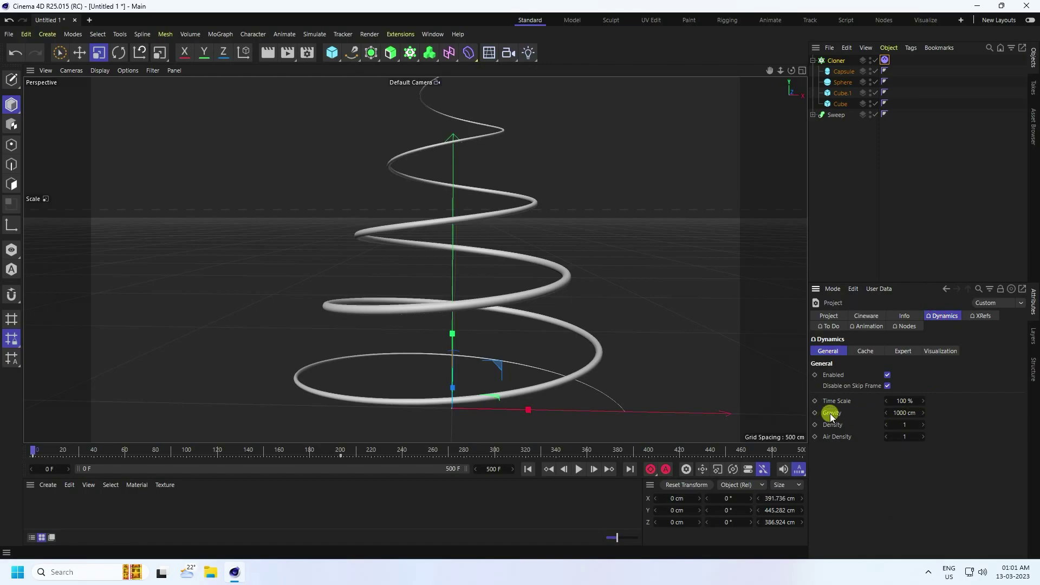
click(904, 413)
text(0)
key(Return)
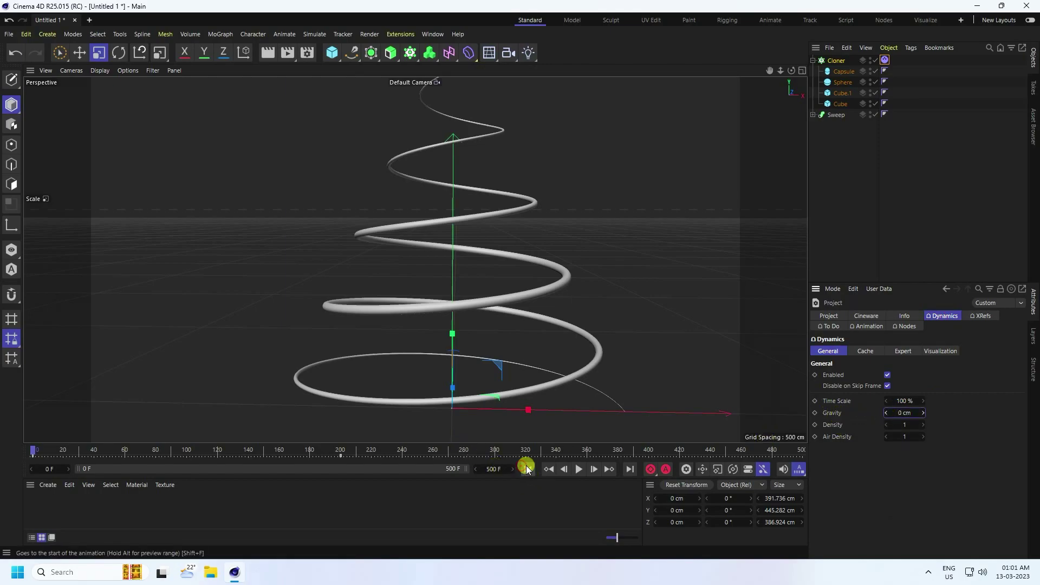
Play the zero-gravity simulation twice to check how the clones gather around the spiral, rewinding to the start each time
click(578, 469)
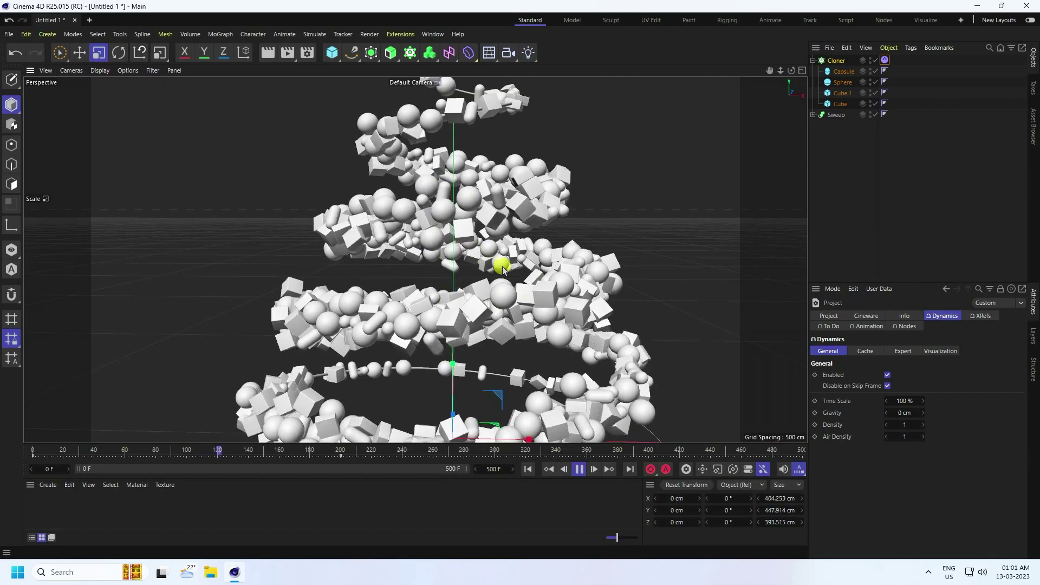
click(579, 469)
click(528, 469)
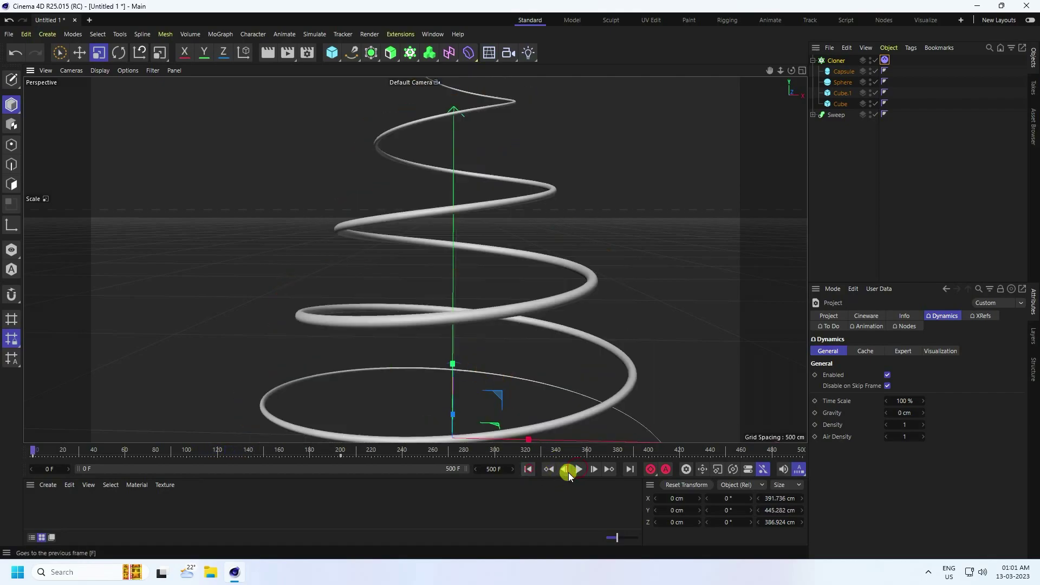
click(578, 469)
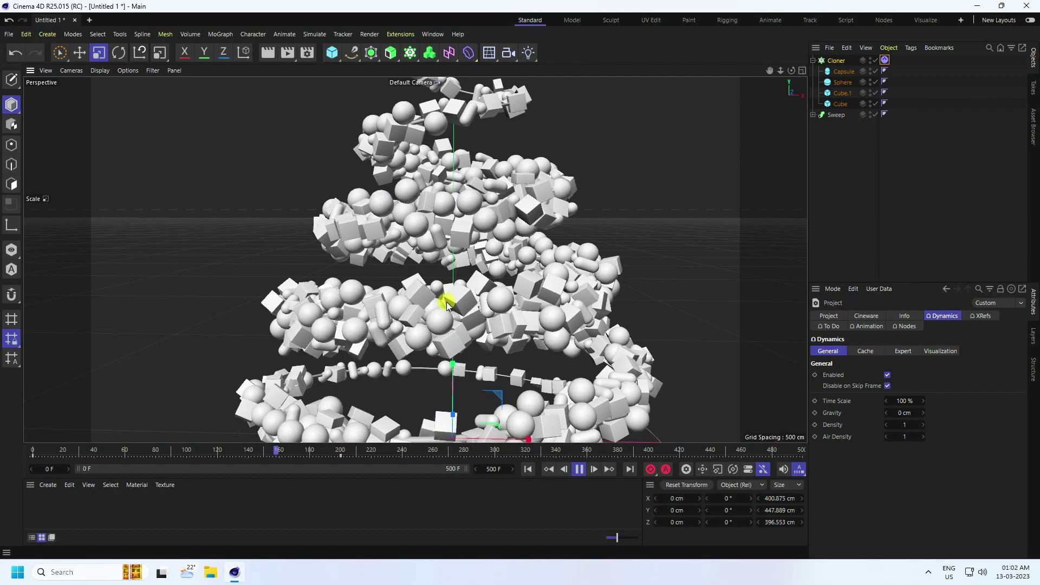
scroll(455, 295, down, 3)
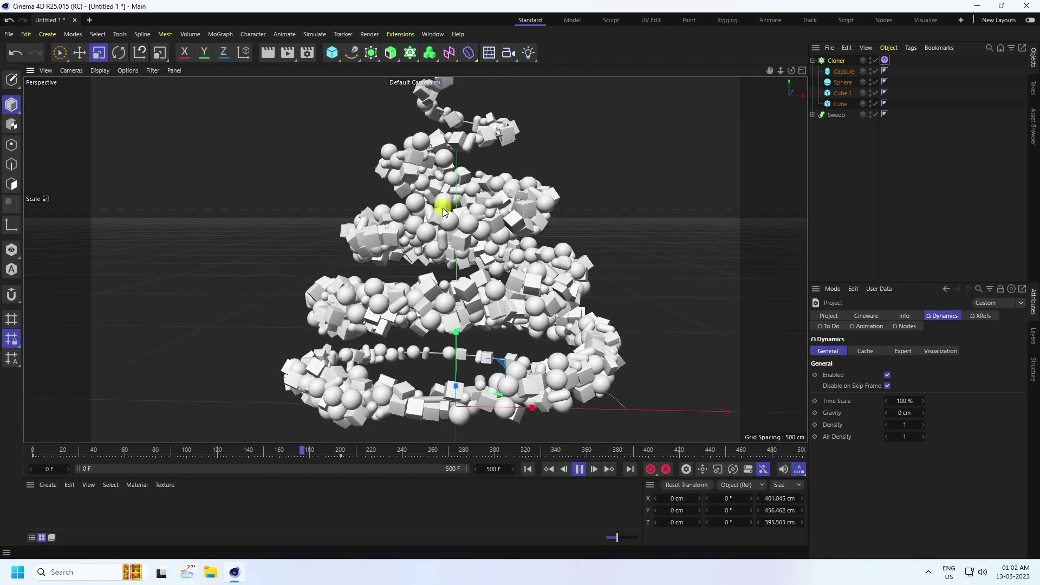
click(579, 469)
click(528, 470)
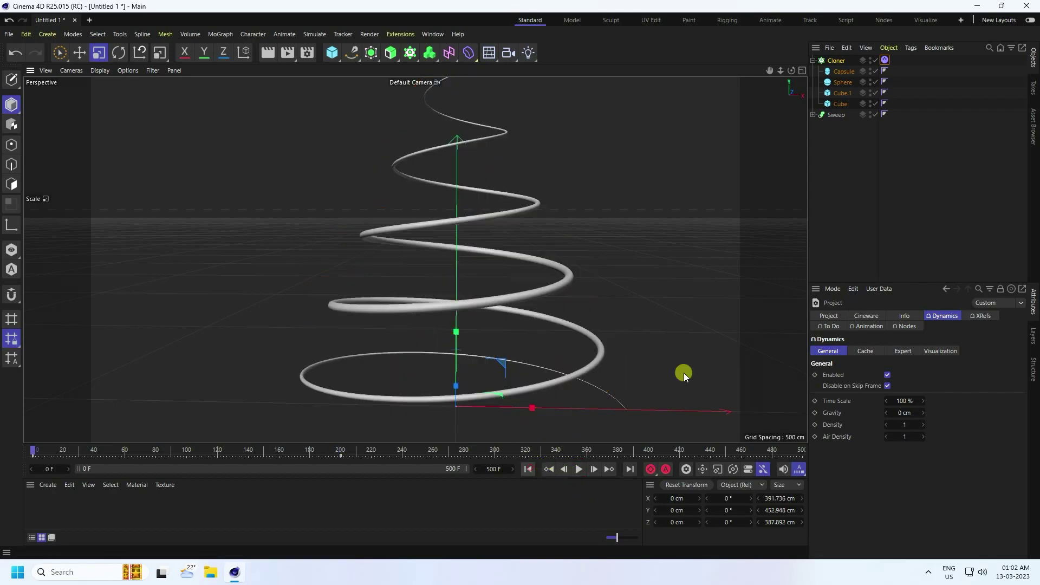
Add a Spline effector to the Cloner and assign the Helix as its spline
click(837, 61)
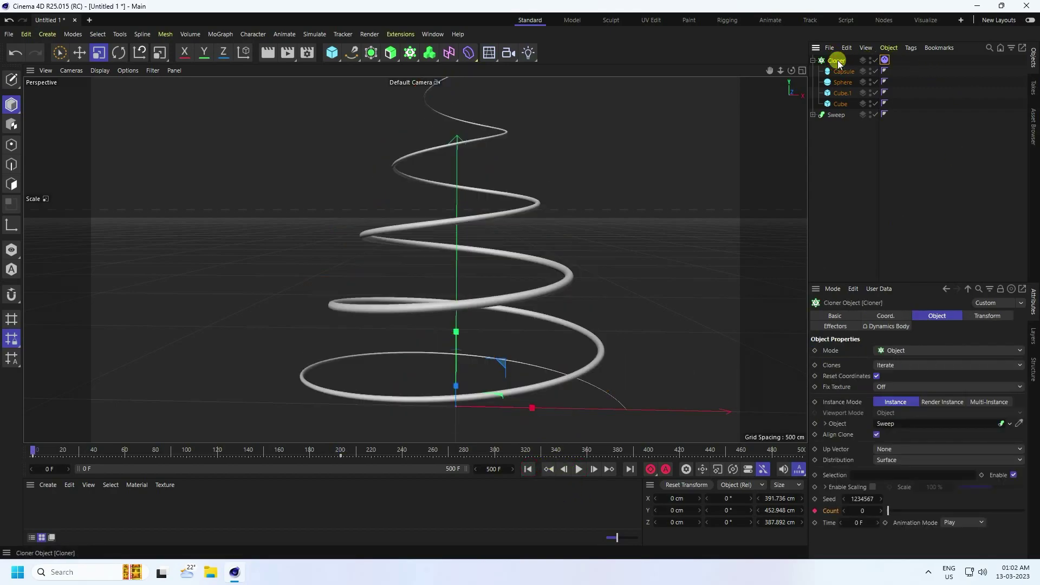
click(219, 35)
mouse_move(223, 55)
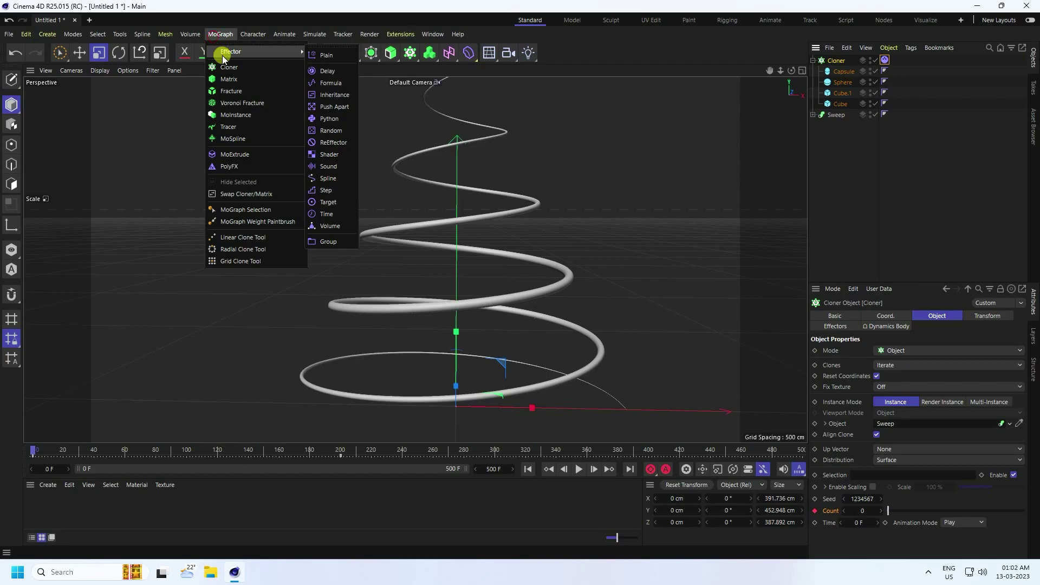
click(328, 178)
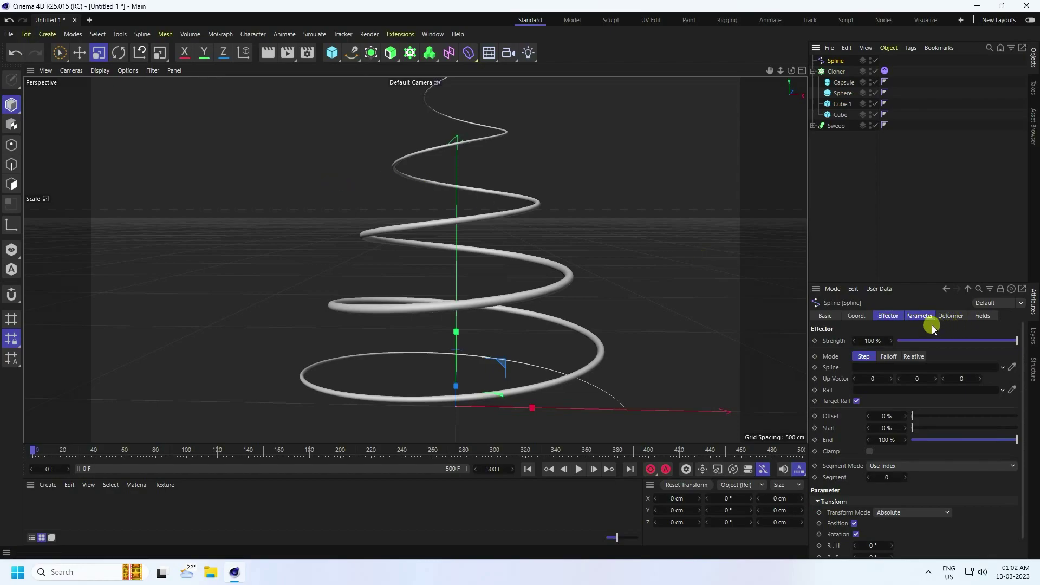
click(887, 317)
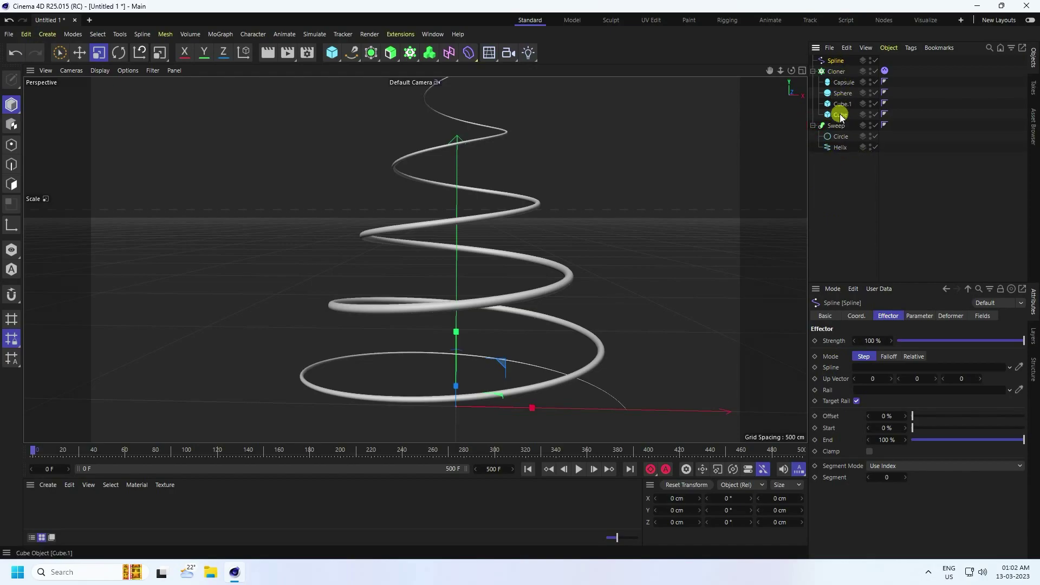
drag(841, 147, 886, 373)
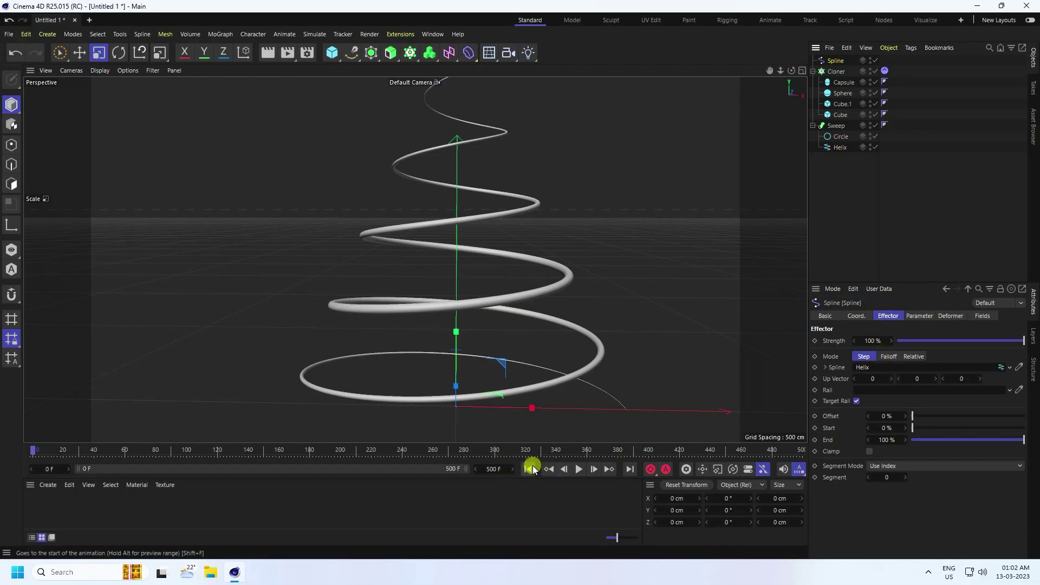
Play the animation to check how the clones follow the helix with the Spline effector, and rewind to the start
click(577, 469)
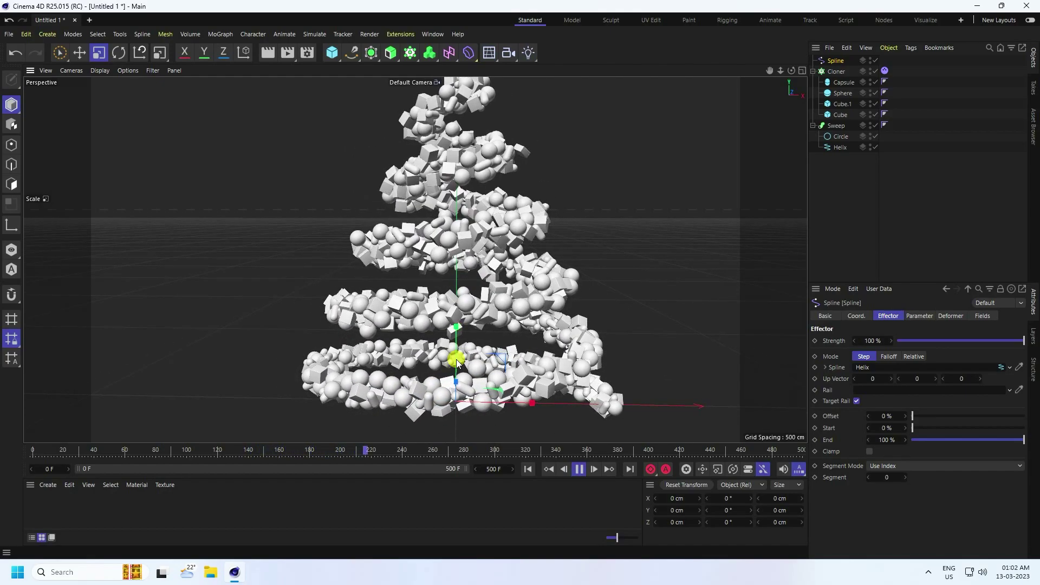
click(579, 469)
click(528, 469)
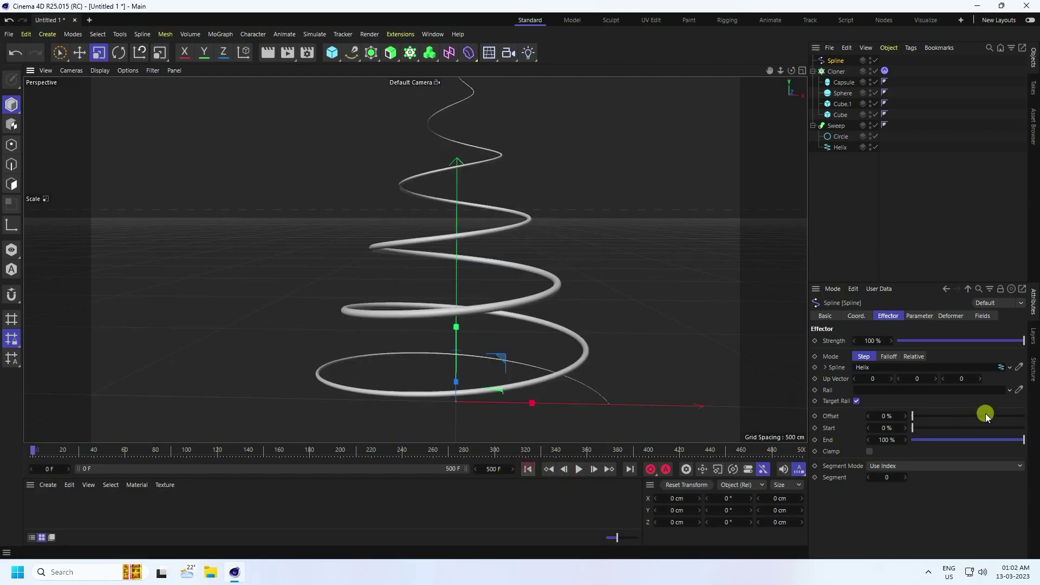
Keyframe the Spline effector's Offset from 0% at frame 0 to 100% at frame 500
click(815, 416)
click(629, 469)
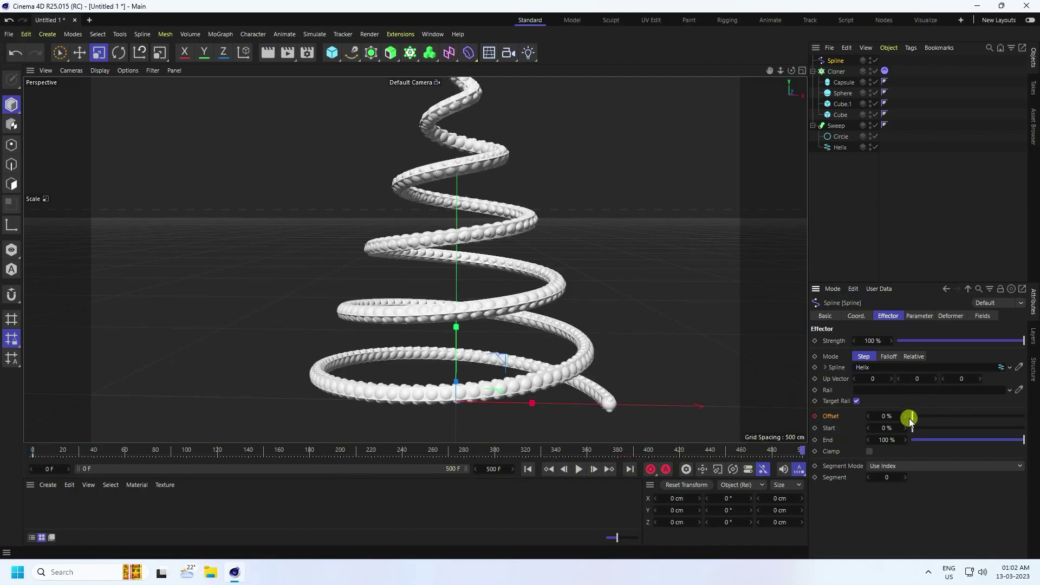
drag(913, 416, 1036, 413)
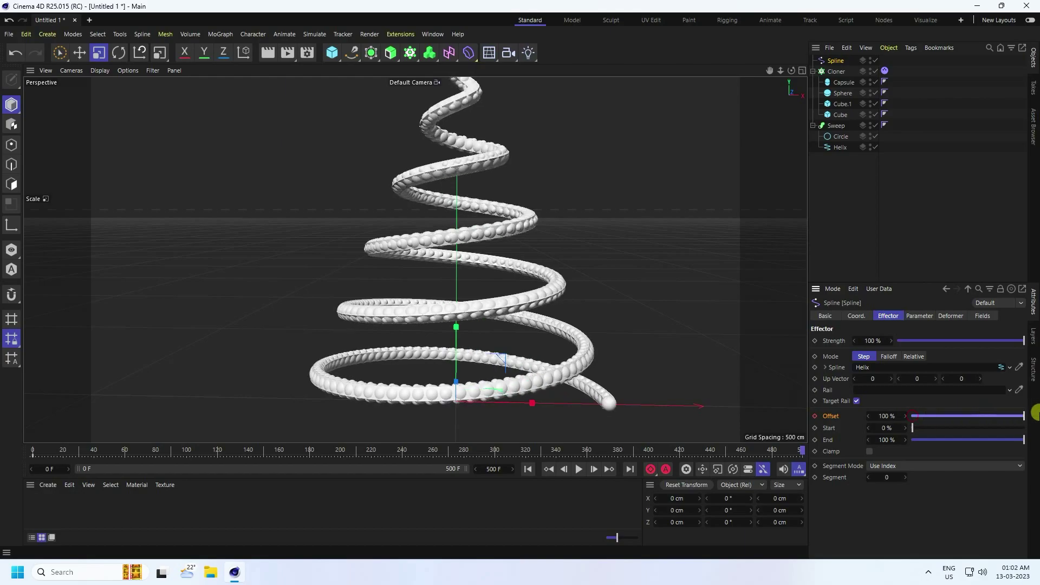
click(815, 416)
Play the animation from the first frame to check the clones travelling along the helix, and rewind to the start
click(528, 469)
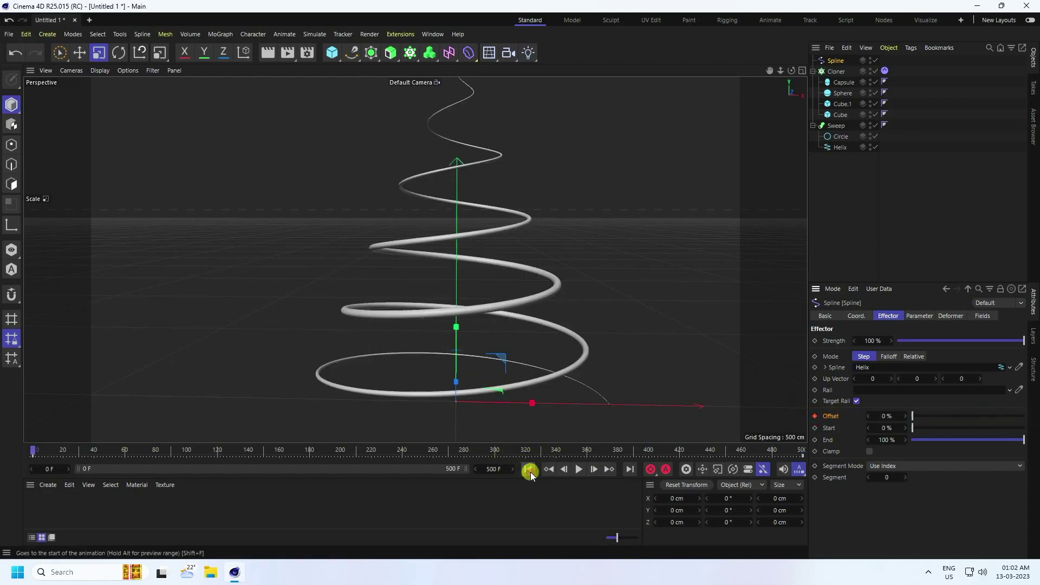
click(579, 470)
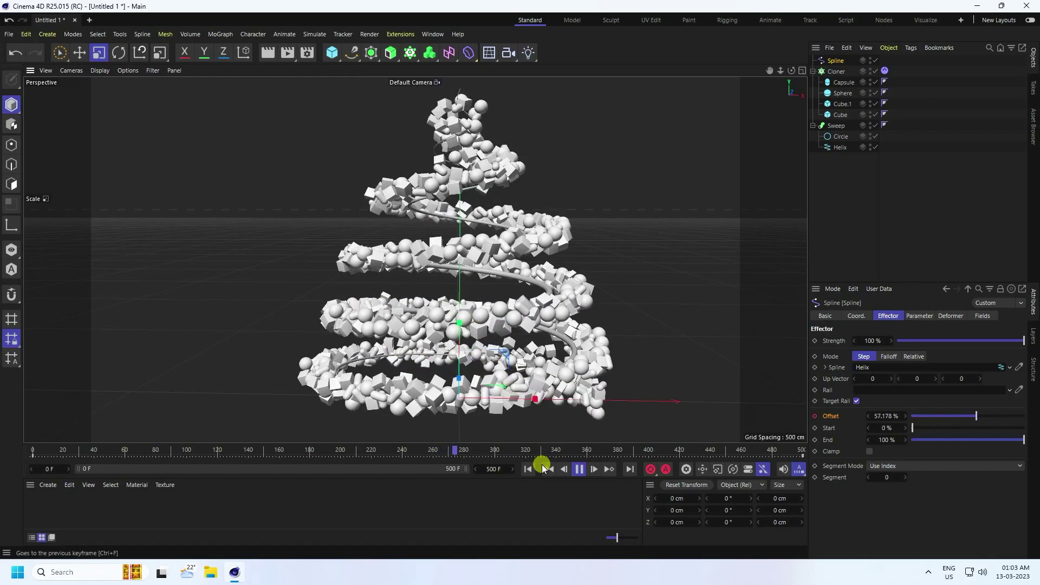
click(579, 469)
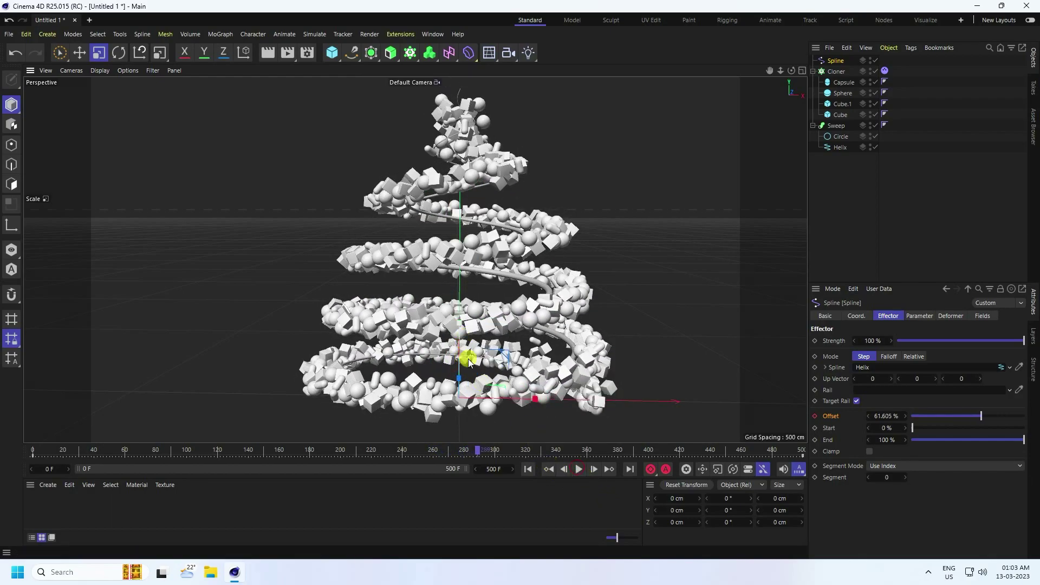
click(529, 475)
Add a Formula effector to the Cloner and play the animation to check its effect on the clones
click(836, 71)
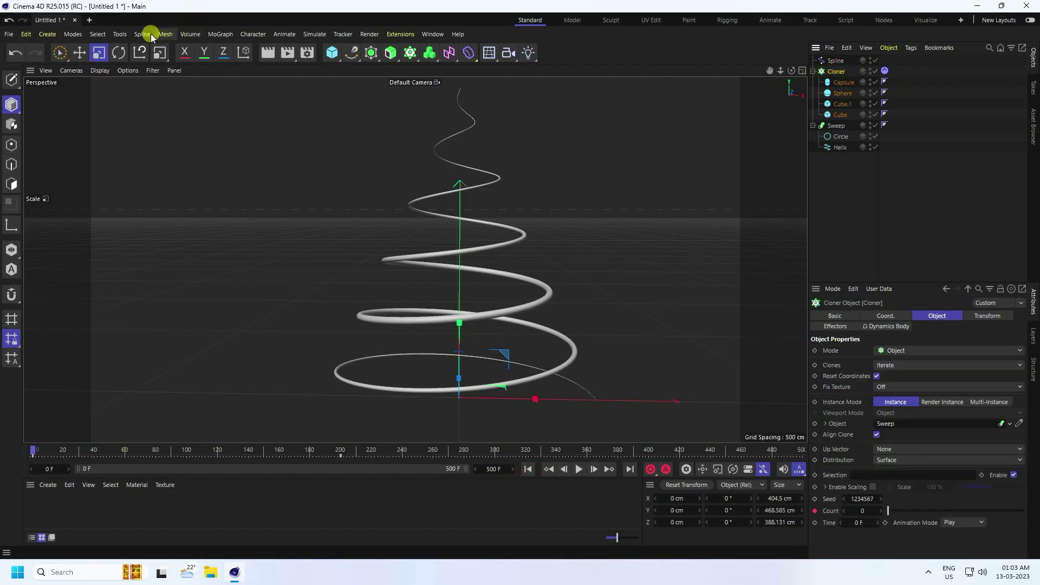
click(221, 37)
mouse_move(230, 51)
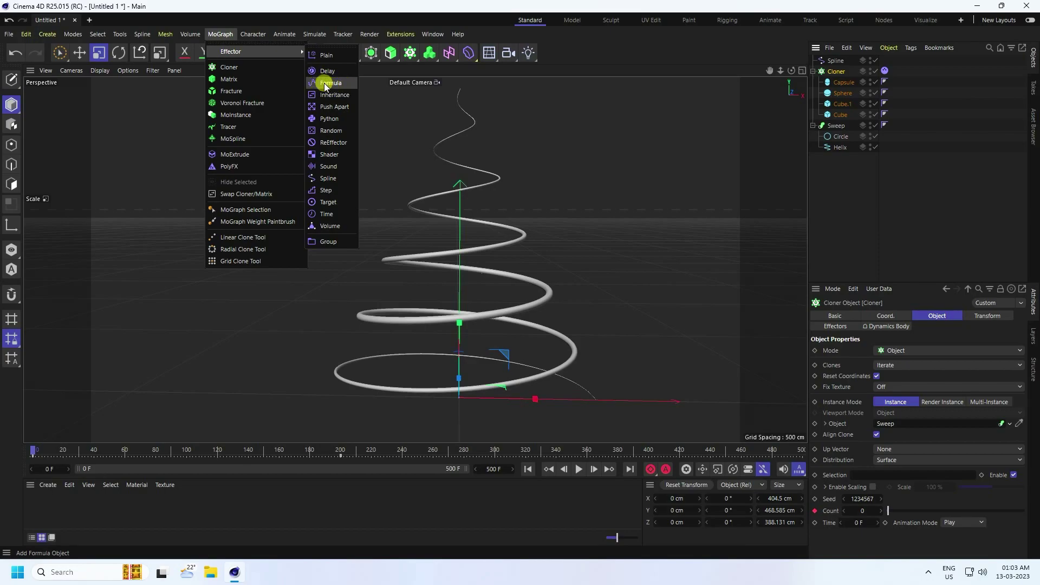
click(325, 84)
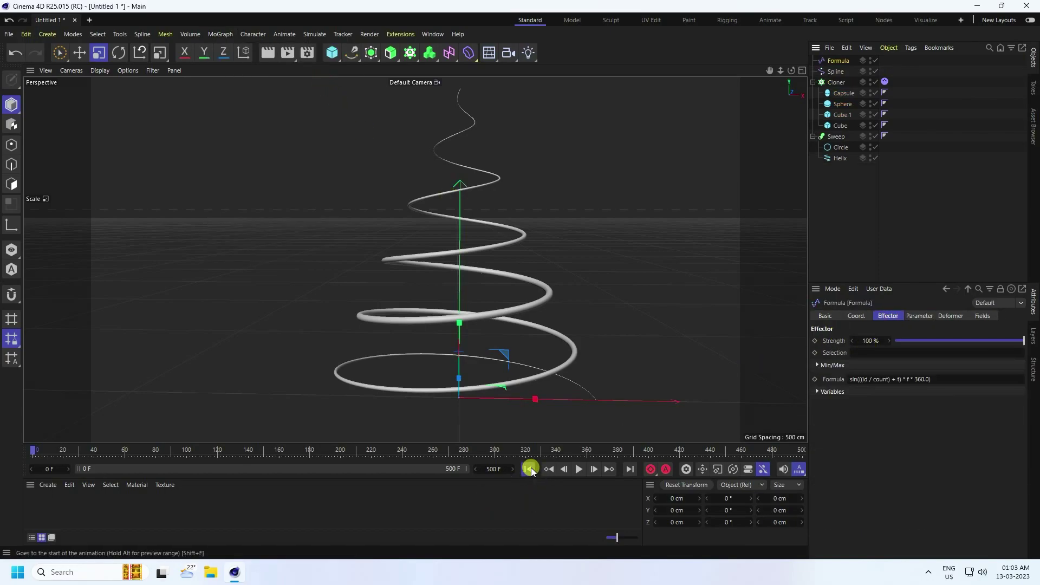
click(579, 470)
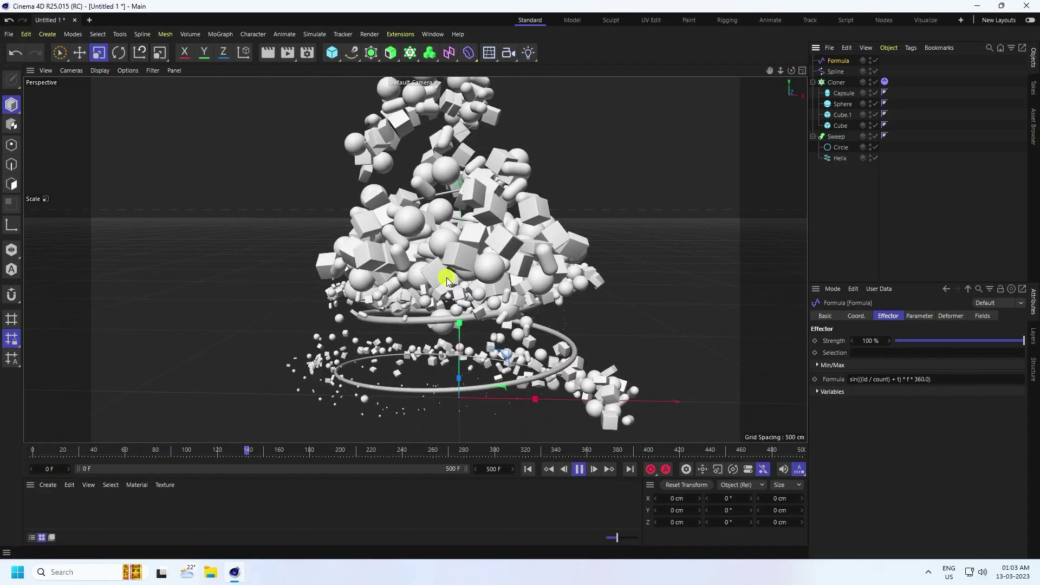
click(580, 469)
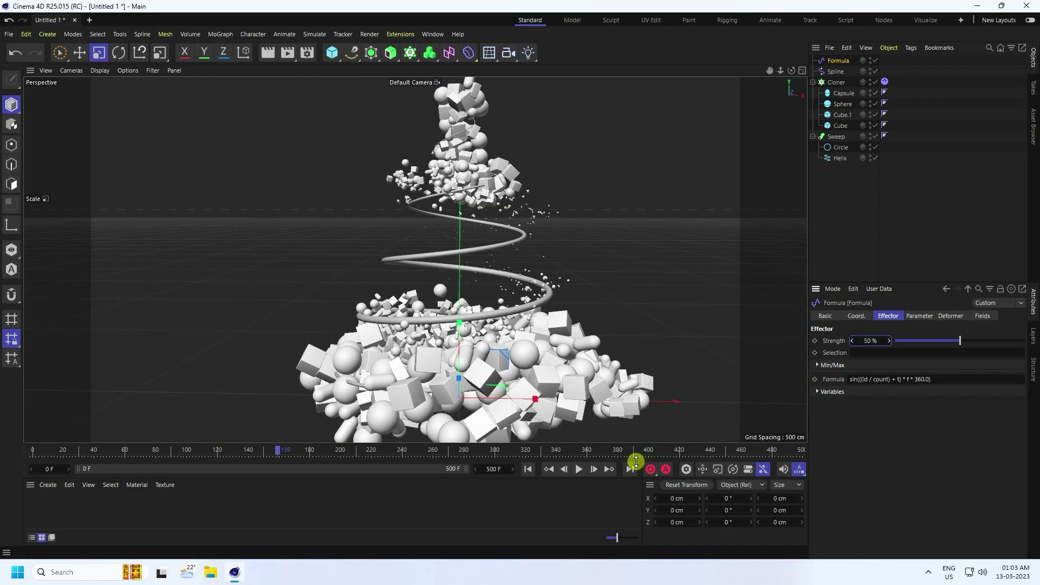
Play the animation from the first frame to check how the Formula effector at 50% strength moves the clones
click(535, 470)
click(579, 470)
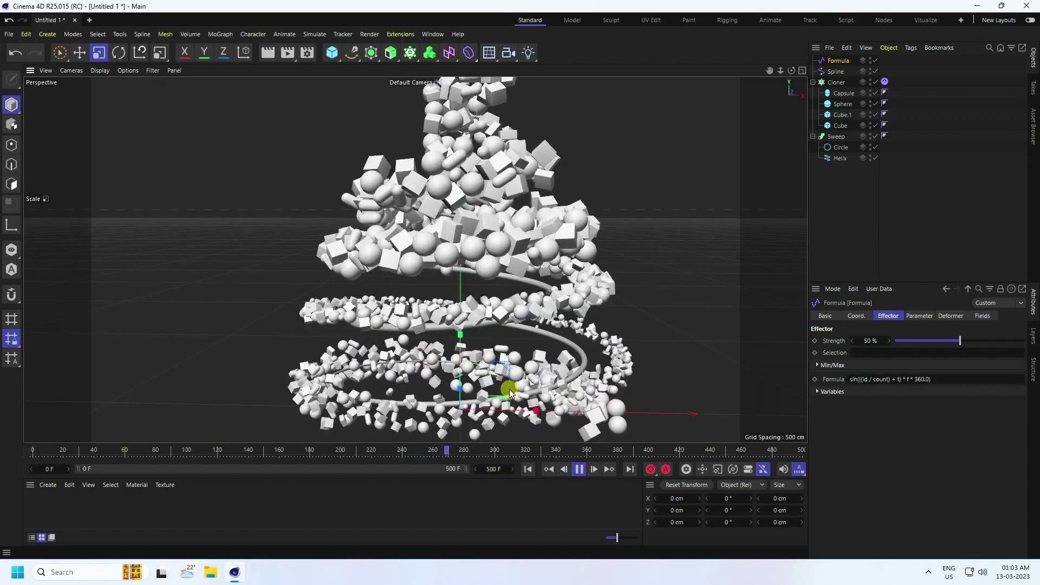
click(580, 470)
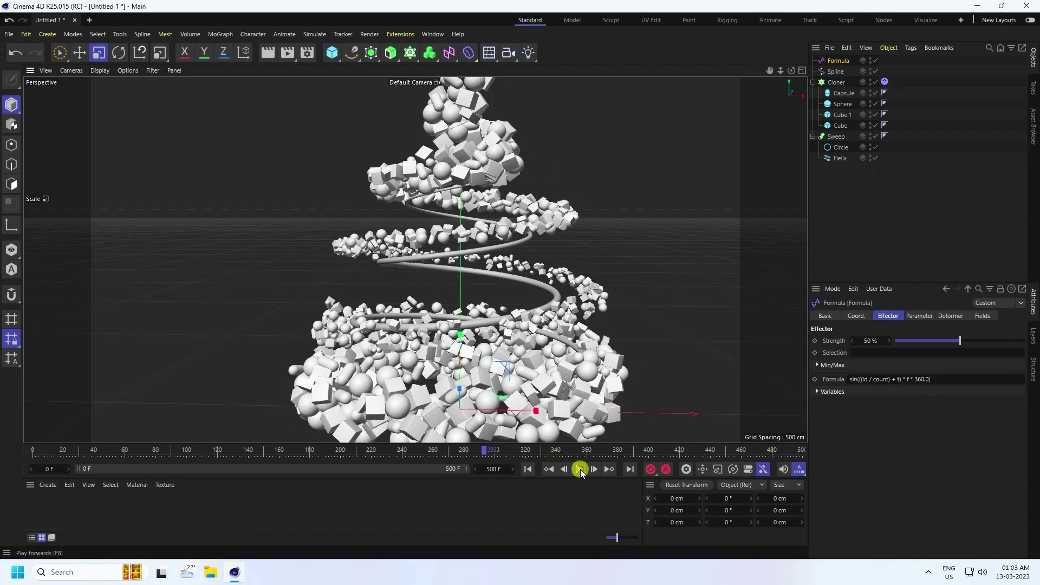
Add a Delay effector to the Cloner in Spring mode with a Strength of 70%
click(837, 81)
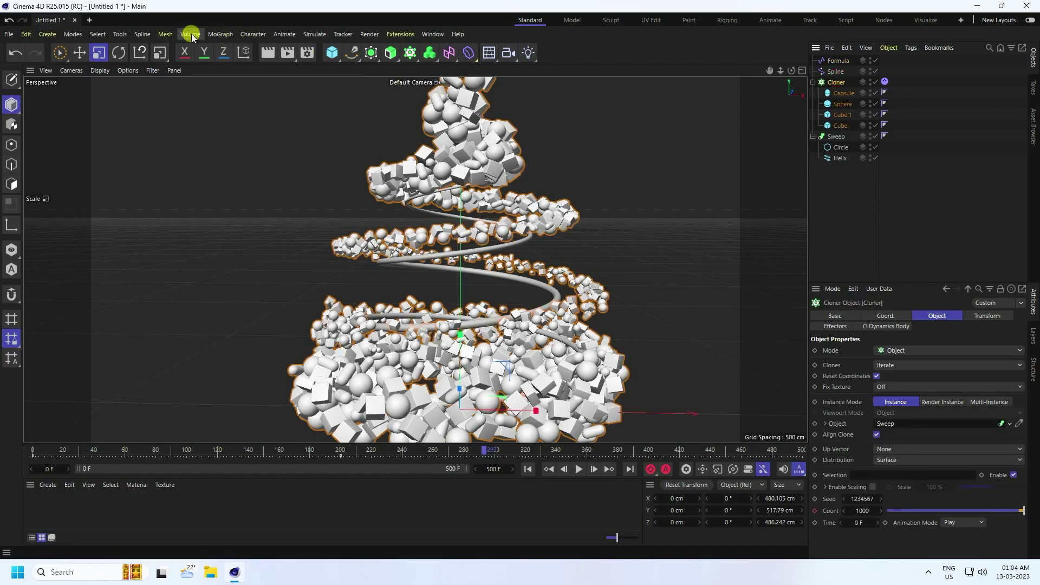
click(228, 38)
mouse_move(228, 56)
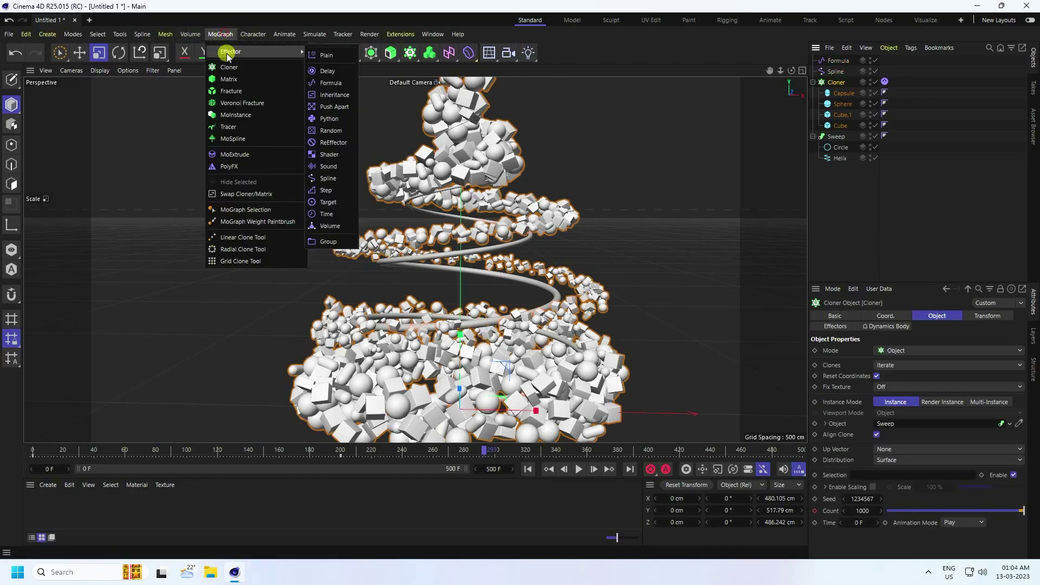
click(330, 71)
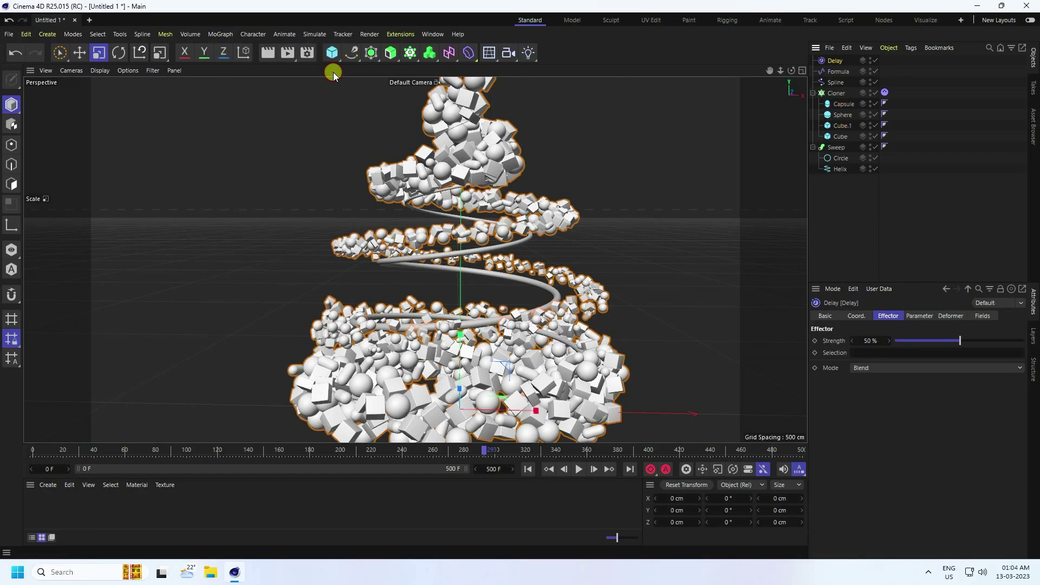
click(876, 368)
click(874, 405)
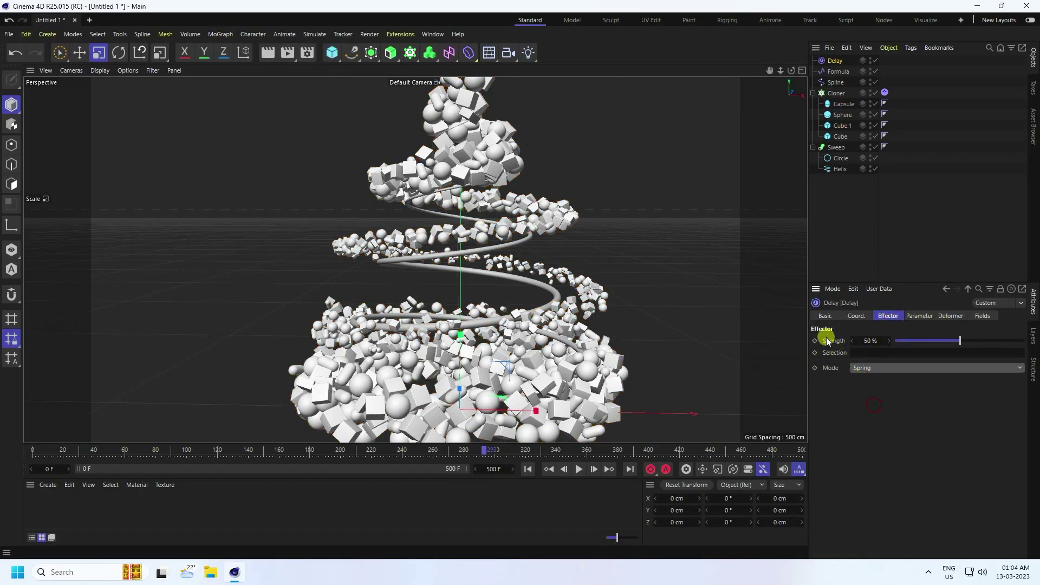
click(869, 341)
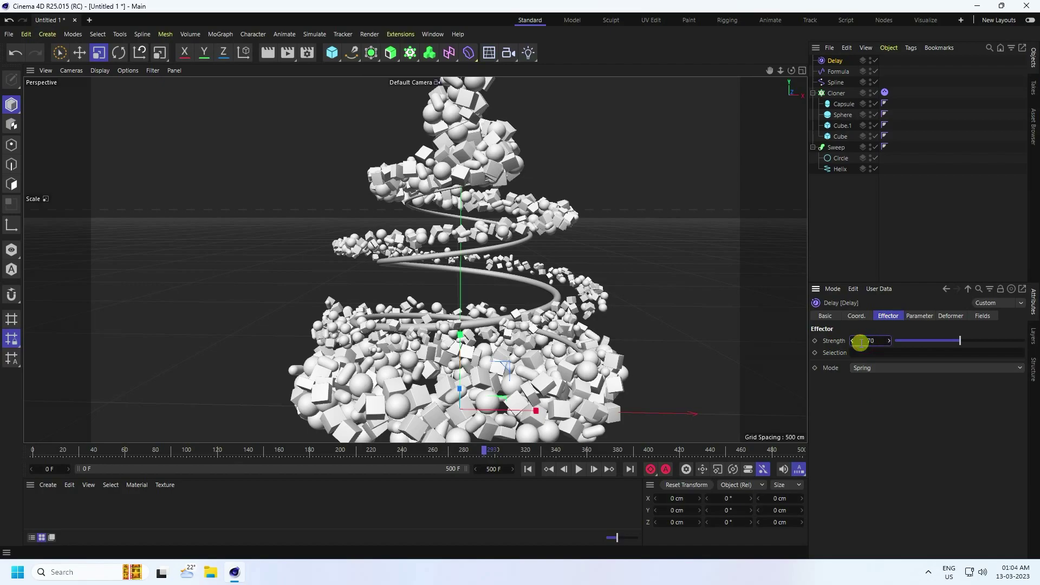
Play the animation from the first frame to check the Delay effector's spring motion on the clones
click(529, 469)
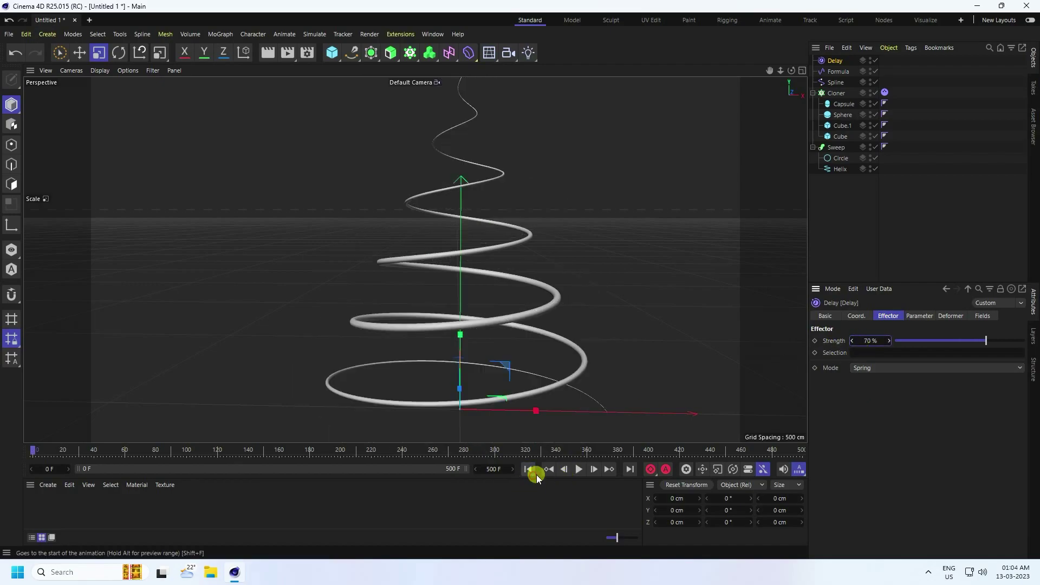
click(579, 467)
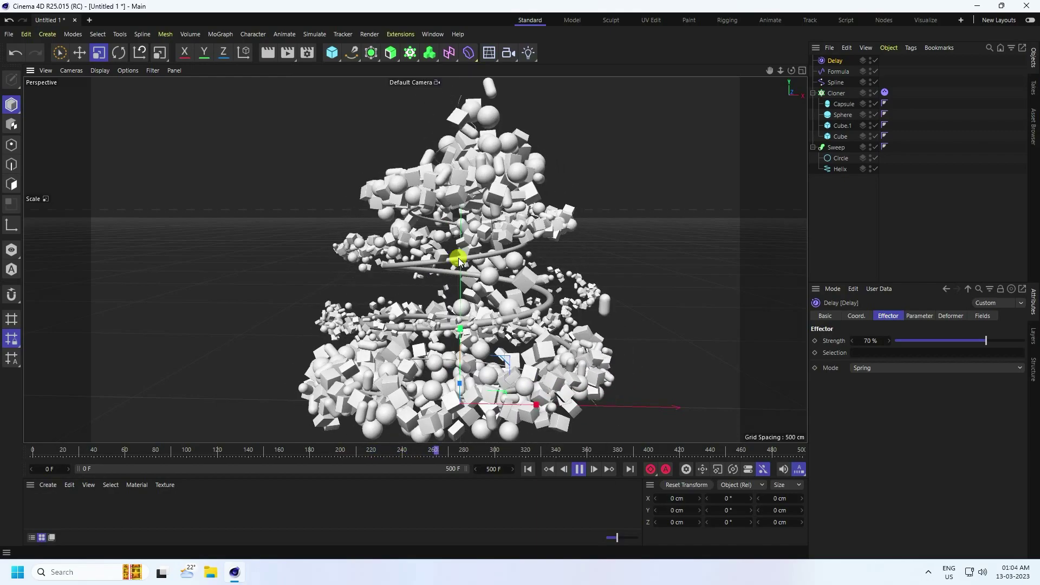
click(578, 469)
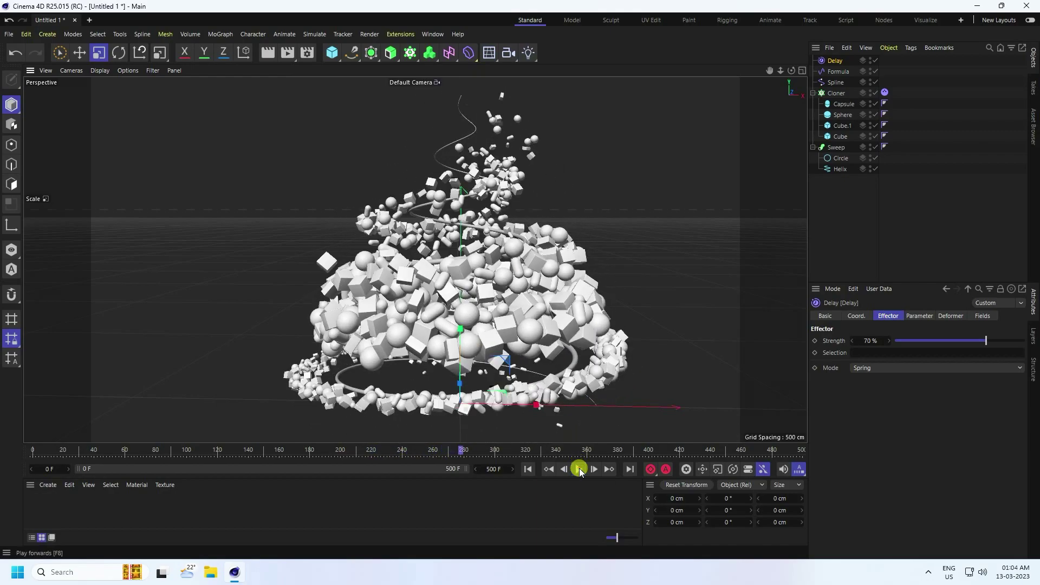
Set the Formula effector's Strength to 30% and replay the animation from the first frame to check the clones
click(838, 73)
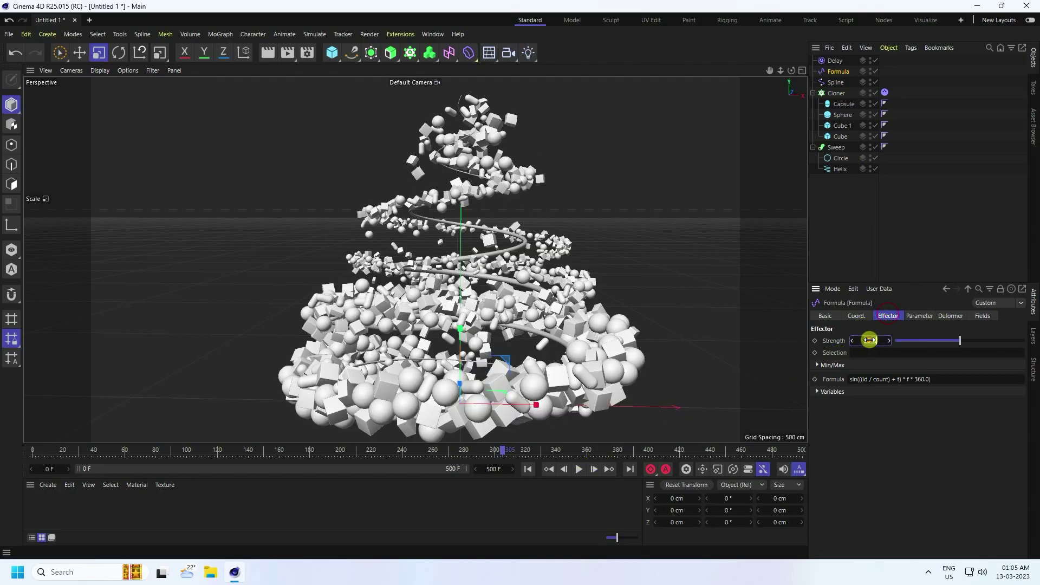
text(0)
key(Return)
click(528, 469)
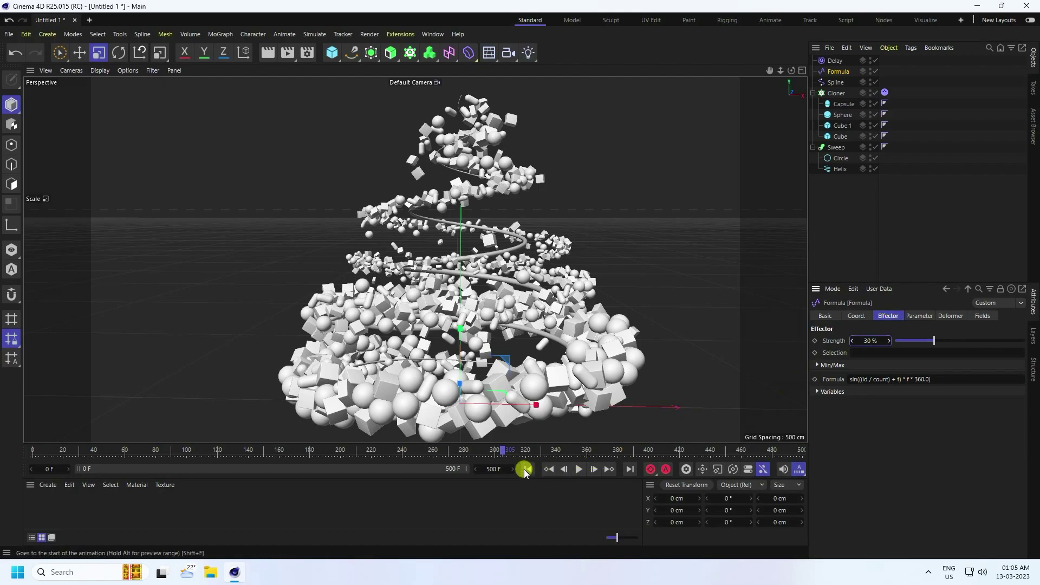
click(578, 469)
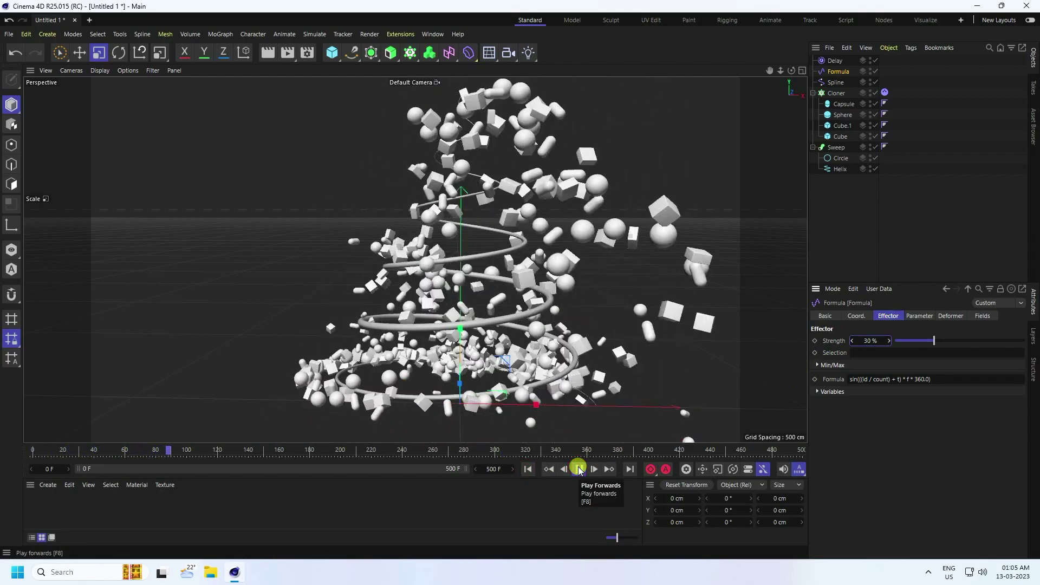
click(579, 469)
click(528, 470)
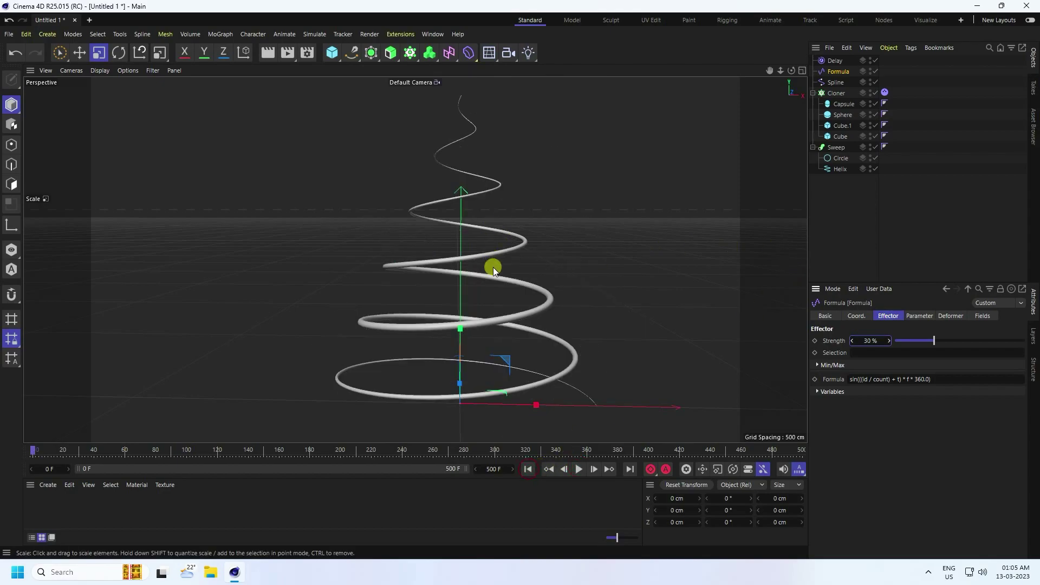
Duplicate the Cloner and remove the Spline, Formula and Delay effectors from the copy
click(843, 195)
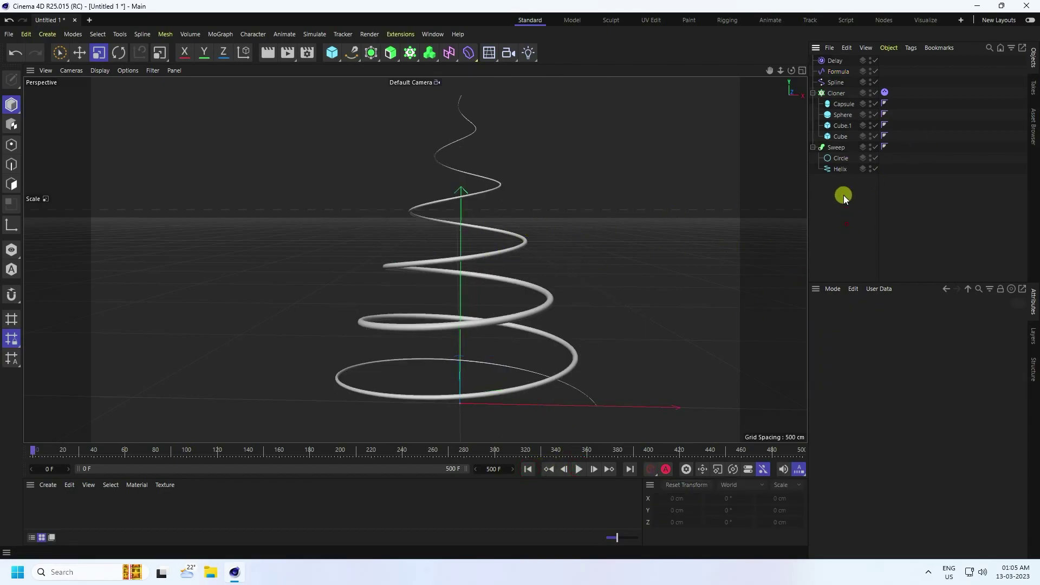
click(841, 92)
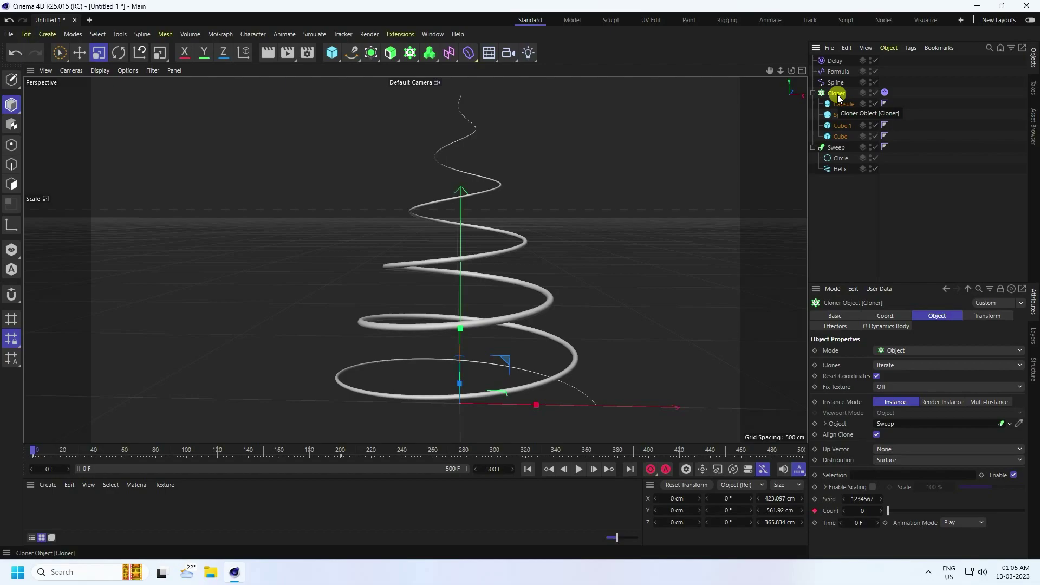
key(ctrl+v)
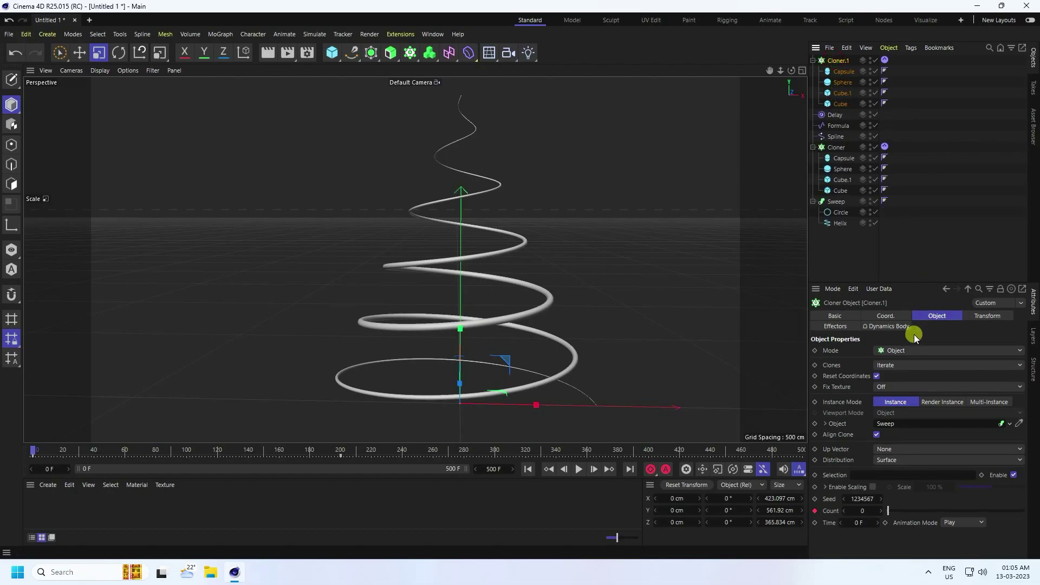
click(829, 327)
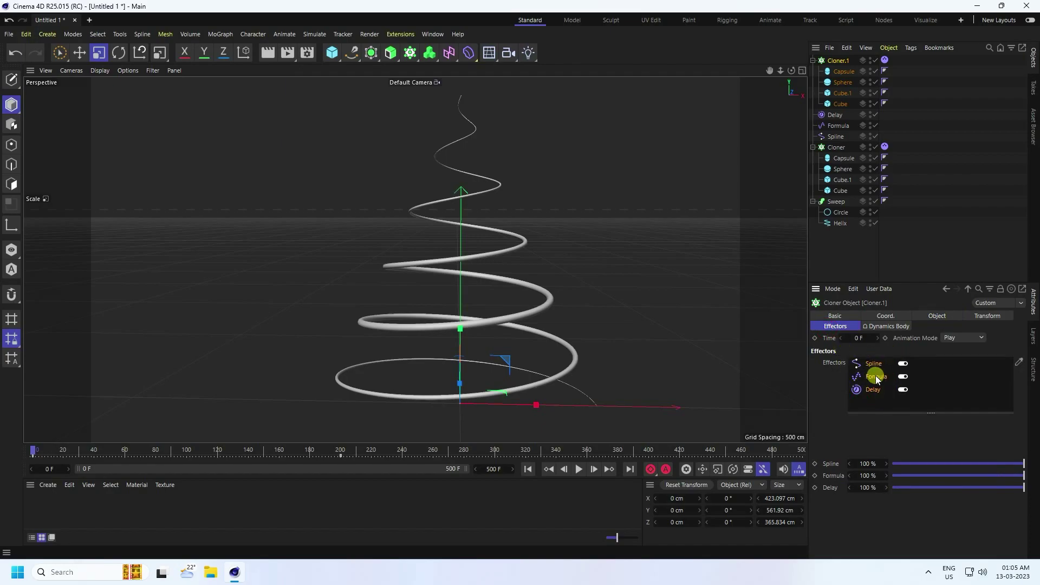
Set Follow Position and Follow Rotation to 0 on the duplicate Cloner's dynamics tag and play the animation to check both cloners
click(886, 60)
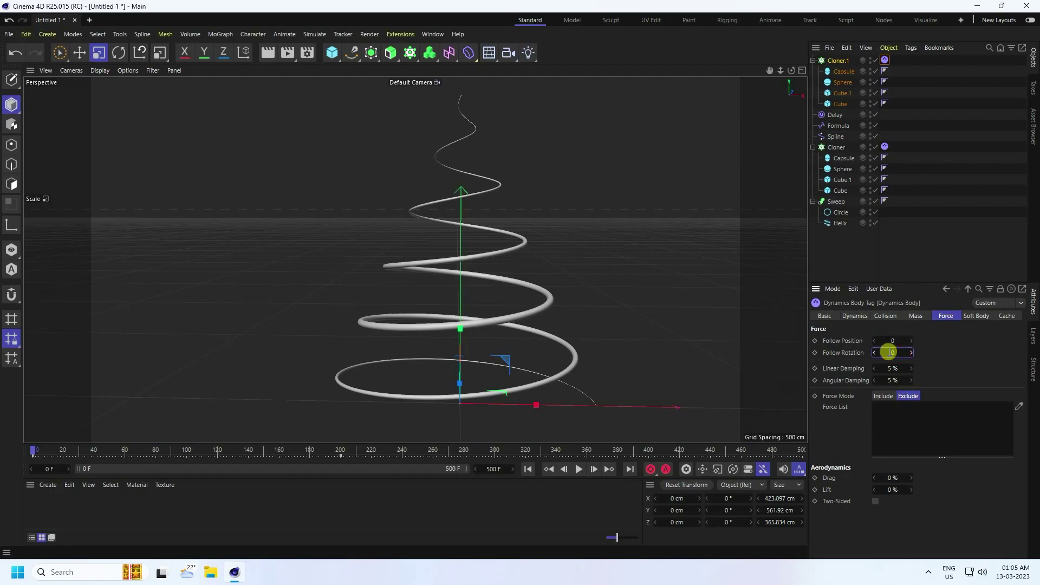
click(841, 61)
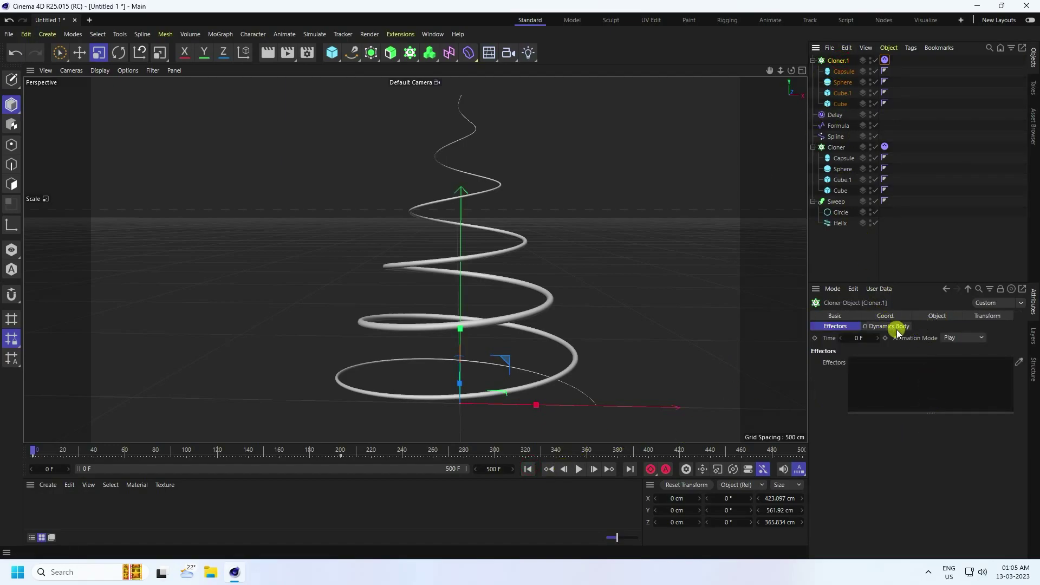
click(960, 315)
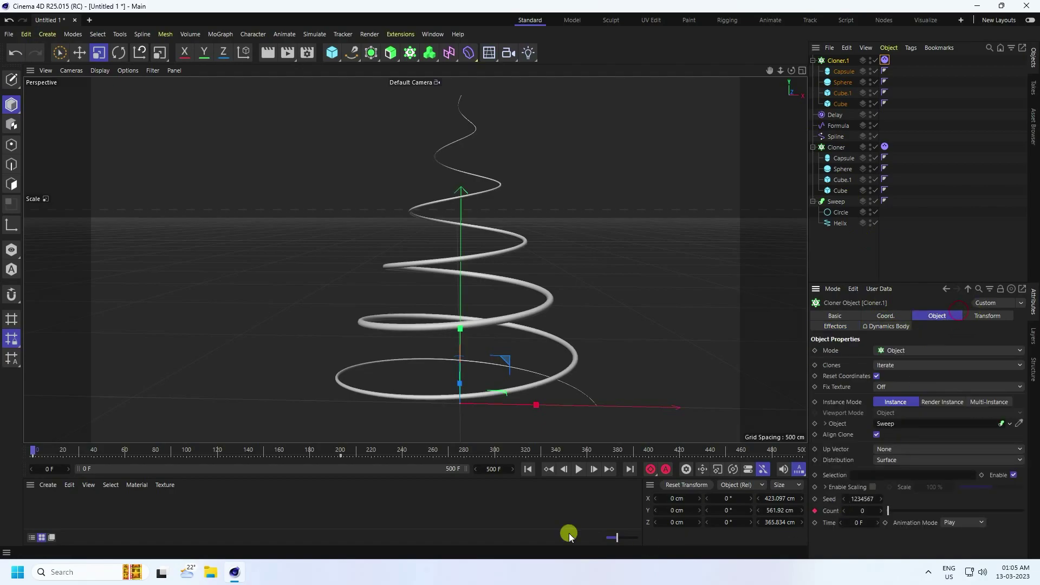
click(577, 470)
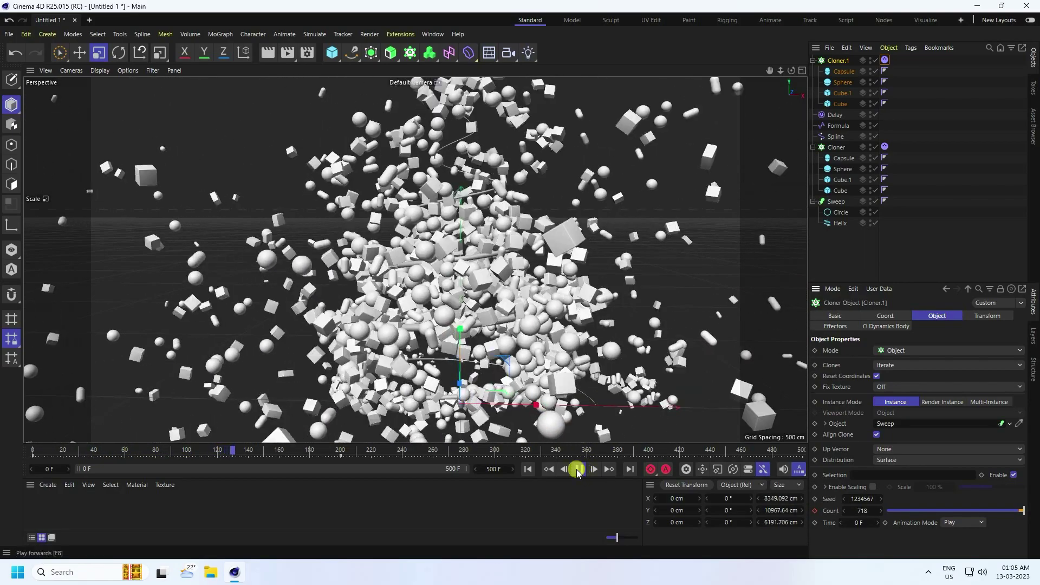
click(577, 470)
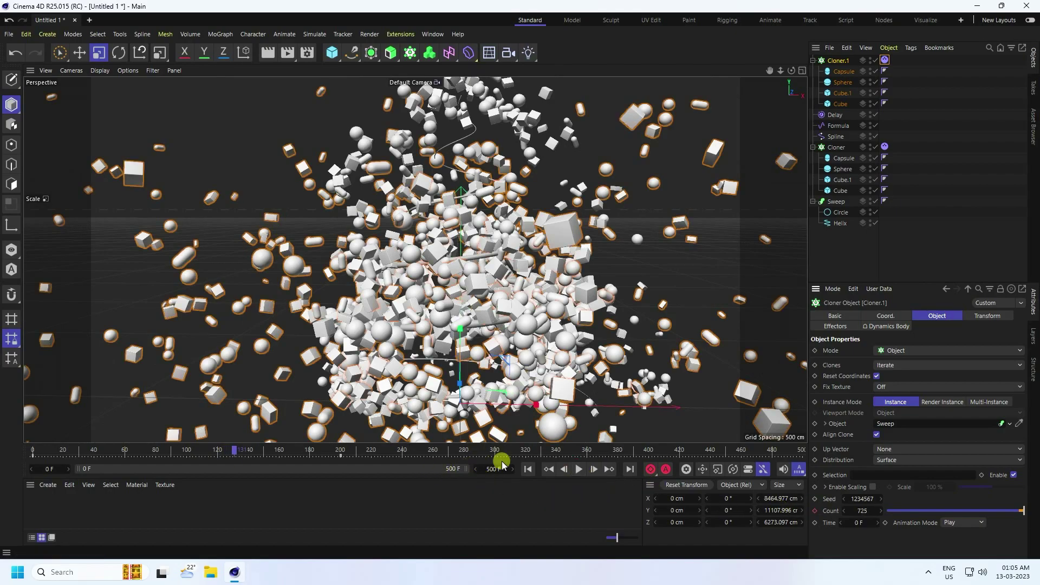
Disable the original Cloner and replay the animation from the first frame to check the duplicate's clones alone
click(875, 147)
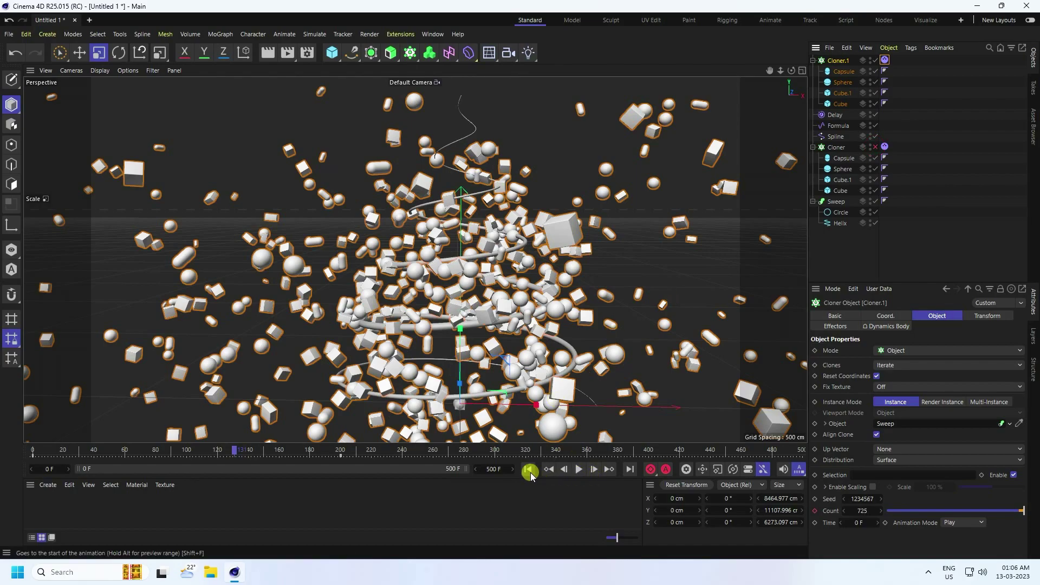
click(529, 470)
click(576, 470)
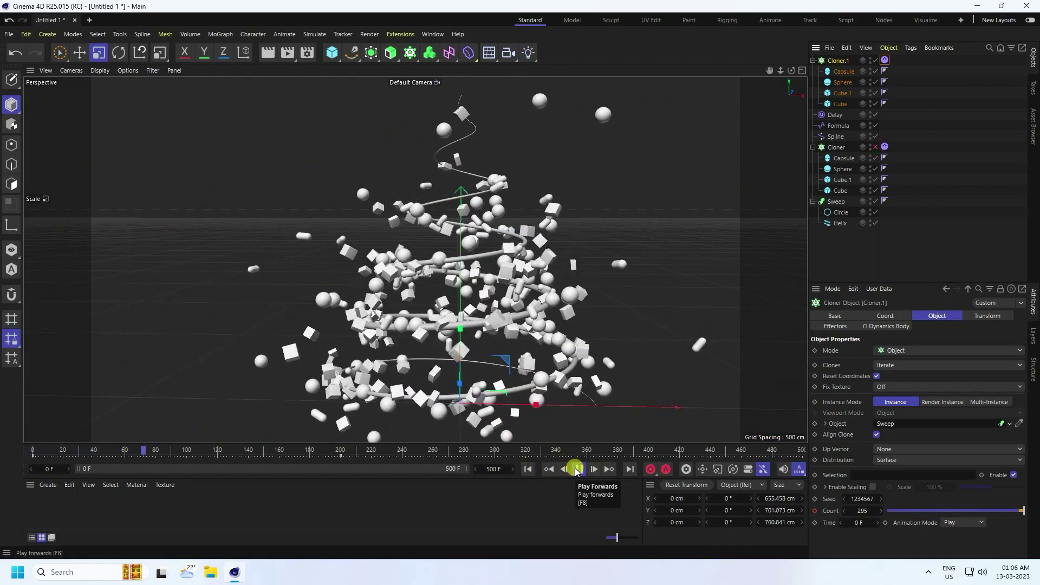
click(579, 469)
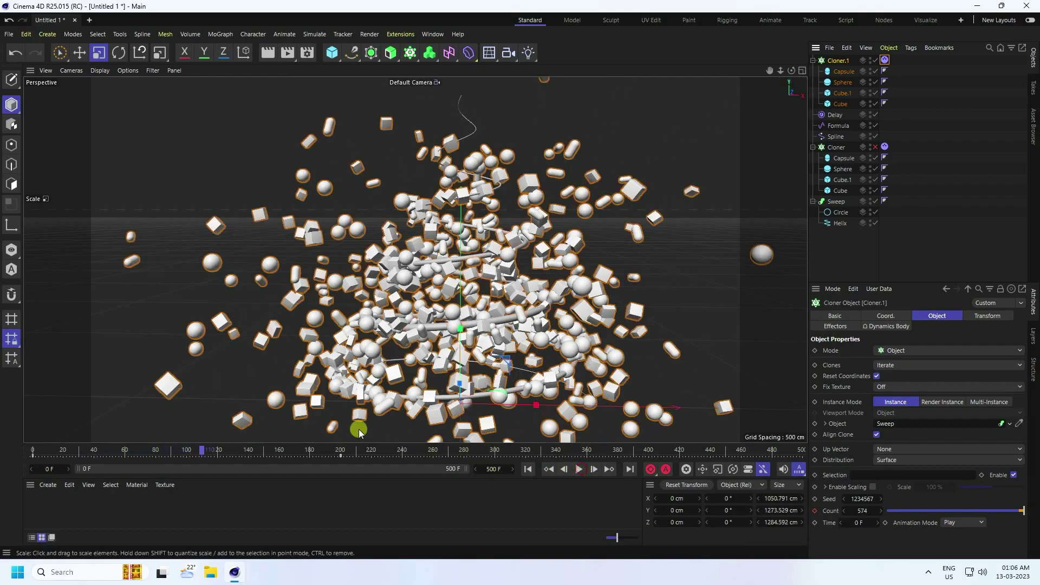
Move the duplicate Cloner's Count keyframe with value 1000 to frame 500
click(341, 457)
drag(340, 457, 348, 455)
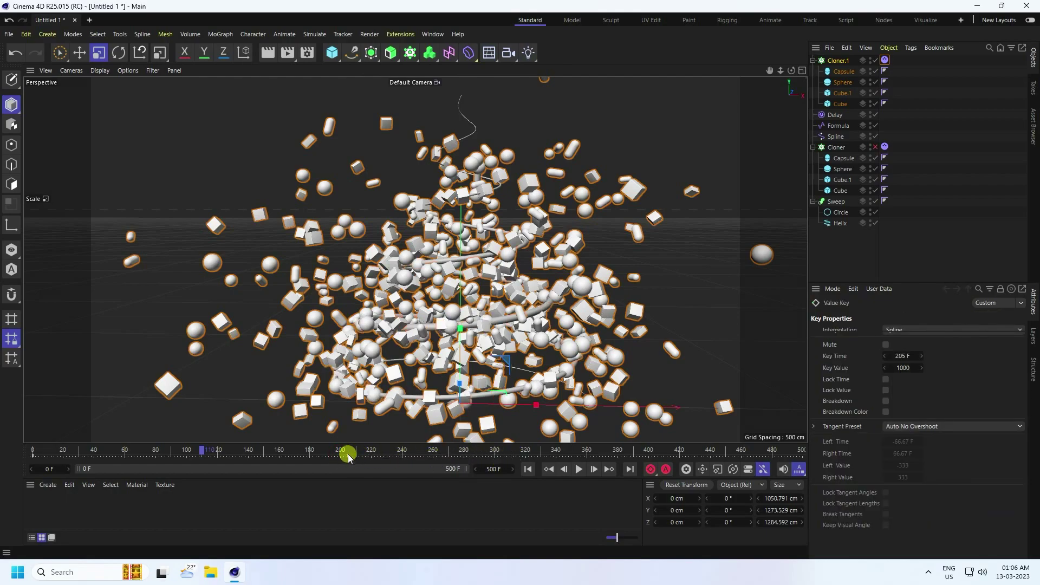
drag(349, 457, 797, 460)
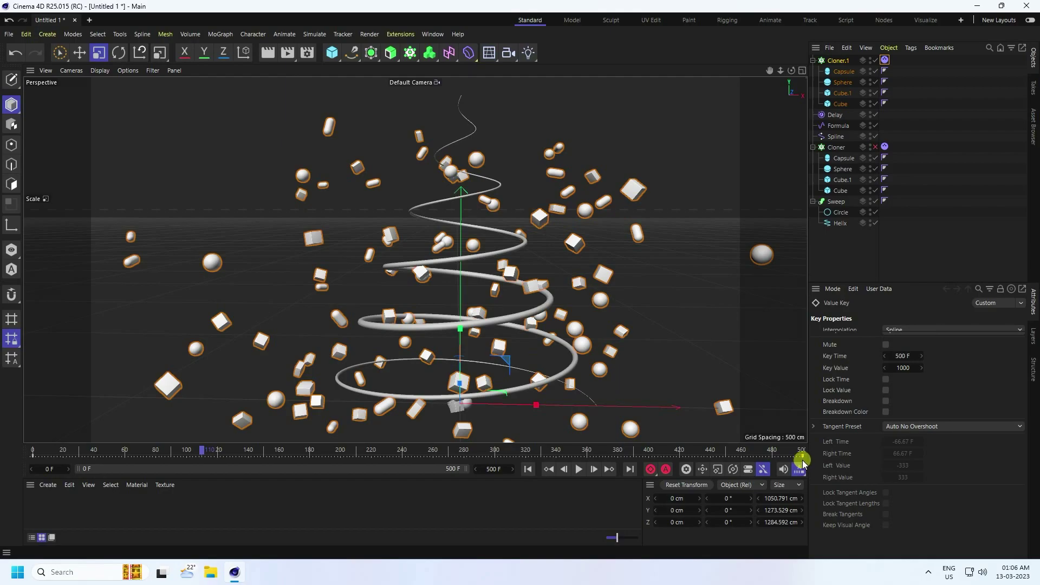
Play the animation from the first frame to check the slower clone emission of the duplicate Cloner, and rewind to the start
click(528, 469)
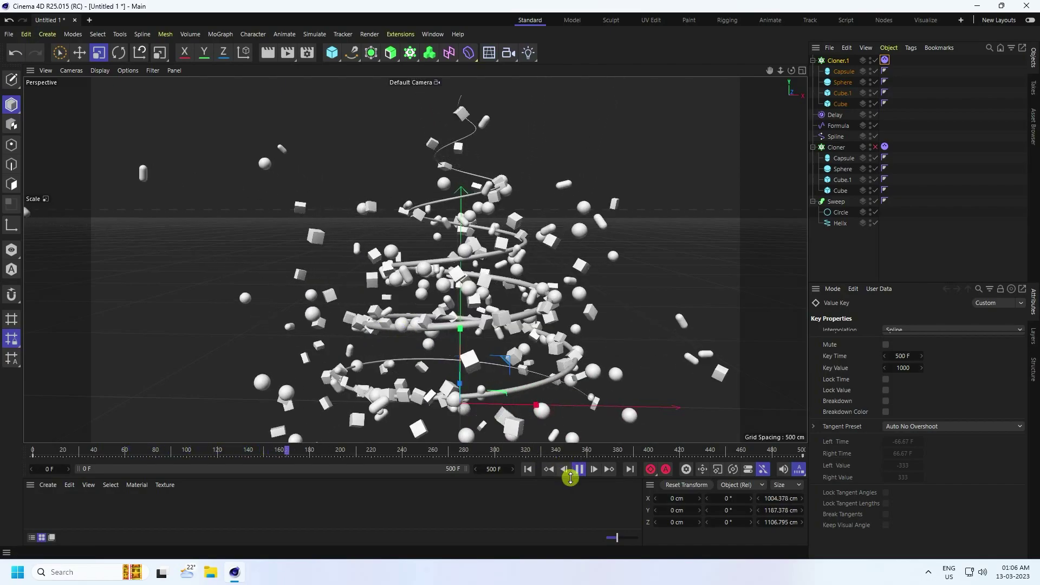
click(580, 469)
click(527, 470)
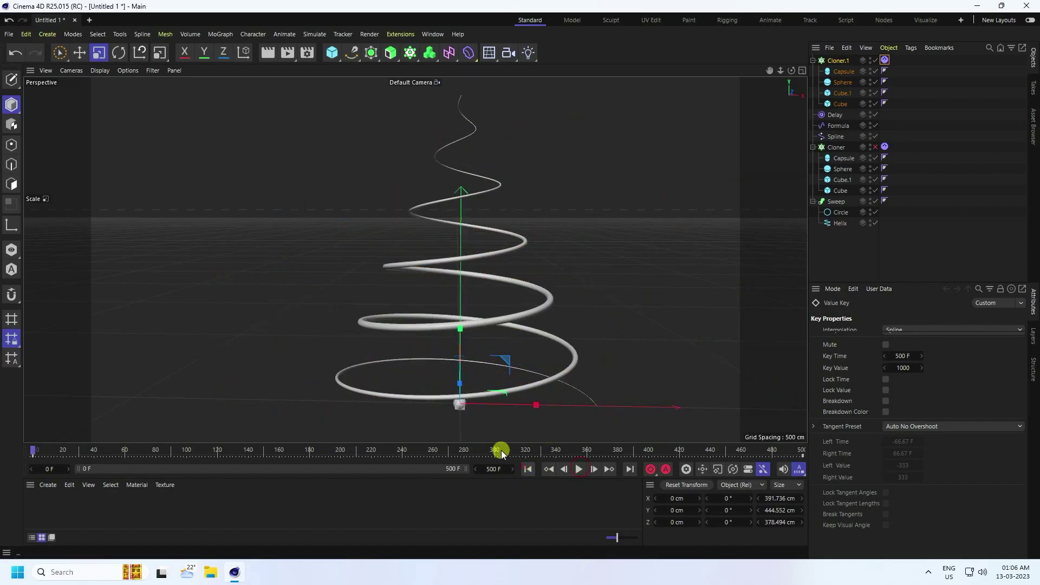
Add a Collider Body tag to the Sweep and play the animation to check how the clones collide with it
click(425, 258)
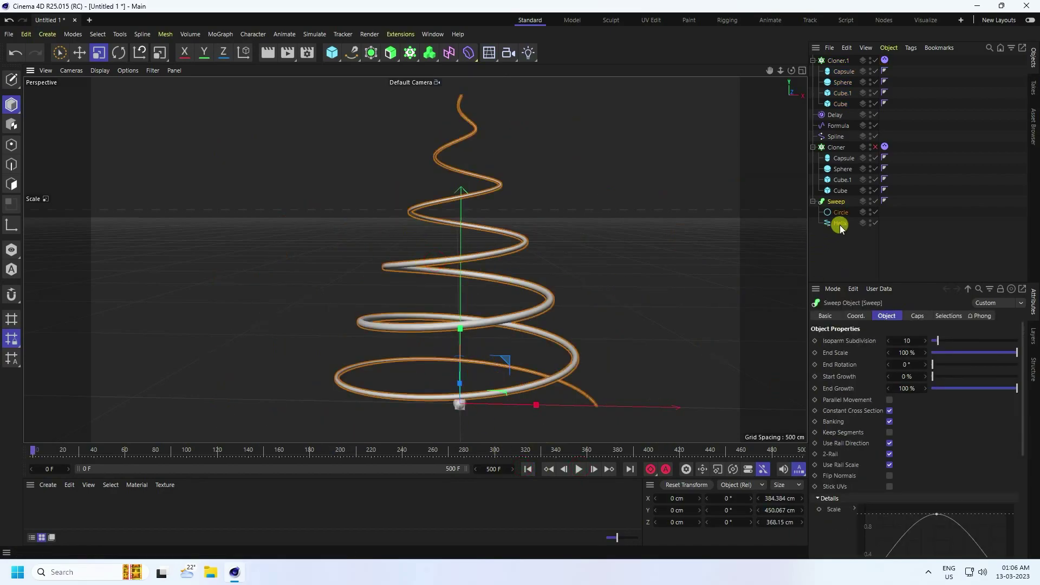
right_click(835, 202)
mouse_move(855, 155)
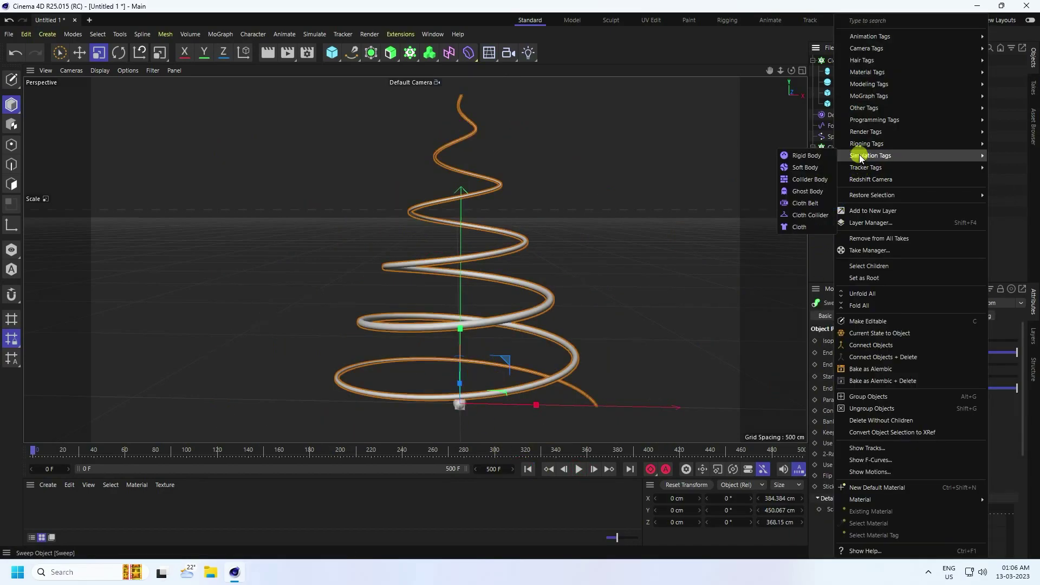
click(825, 180)
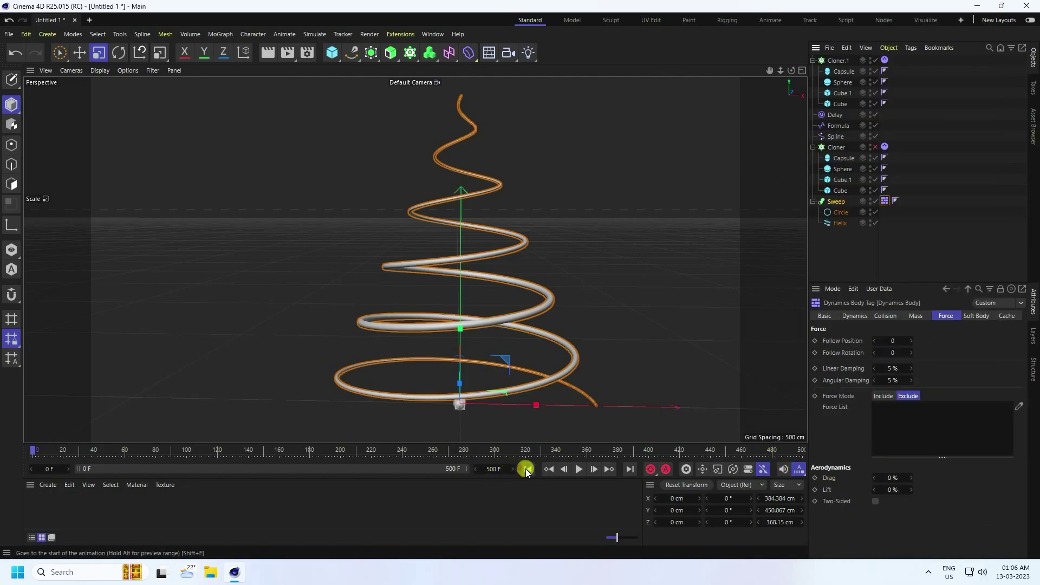
click(580, 469)
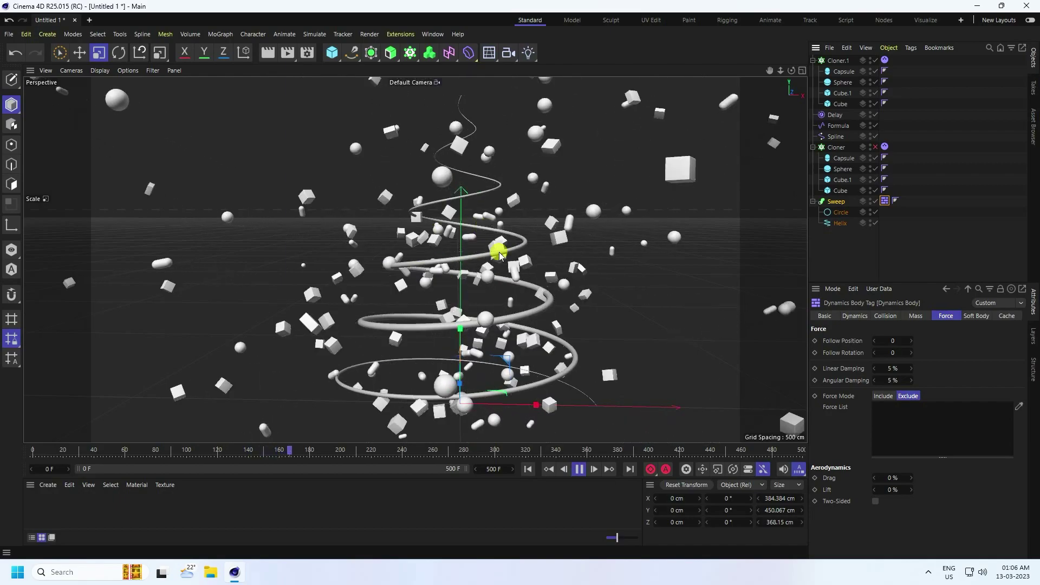
click(580, 470)
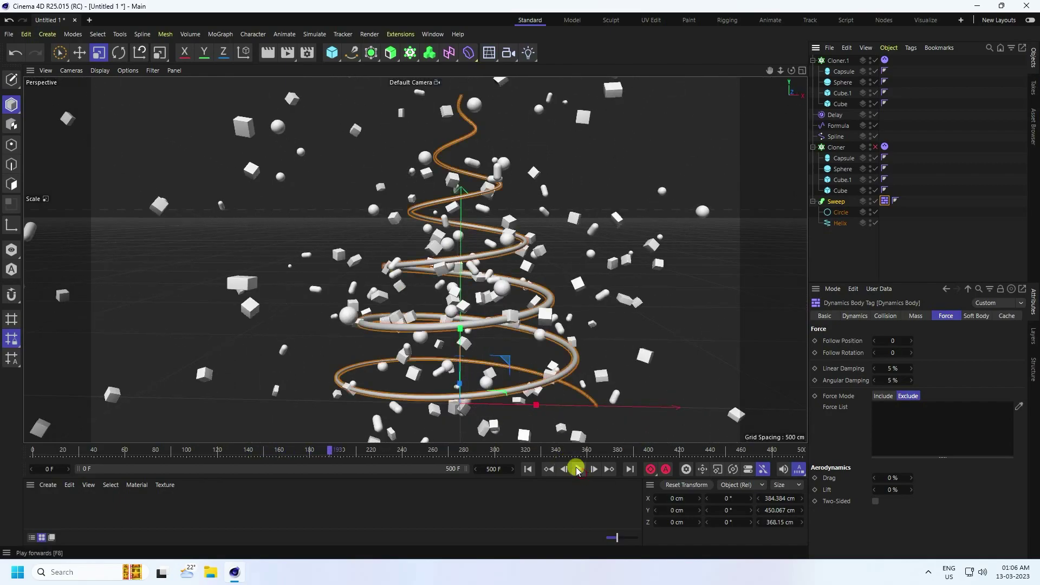
Set the duplicate Cloner's Count to 500 at its last keyframe and play the animation from the first frame to check it
click(838, 62)
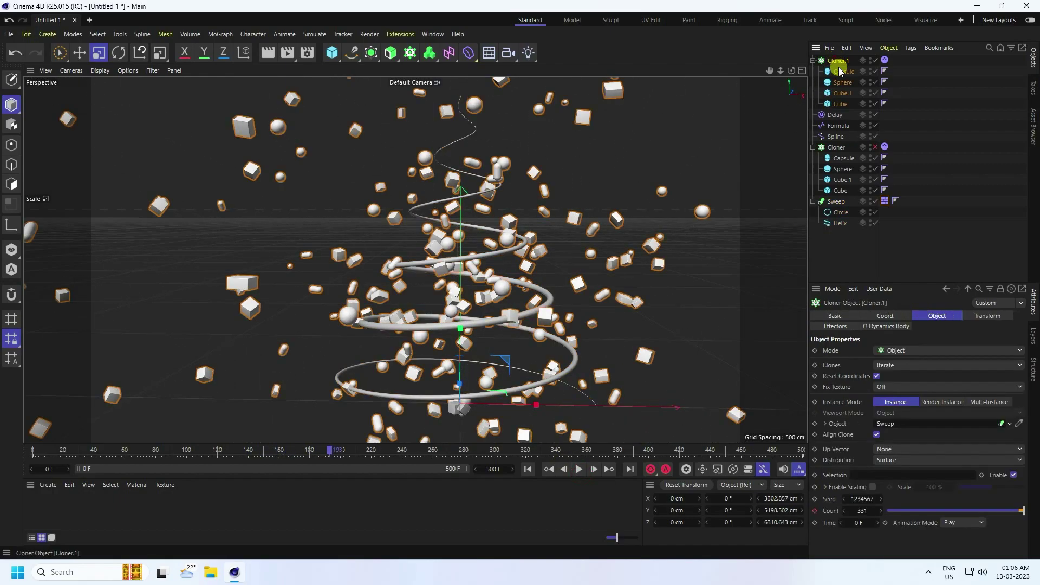
click(613, 472)
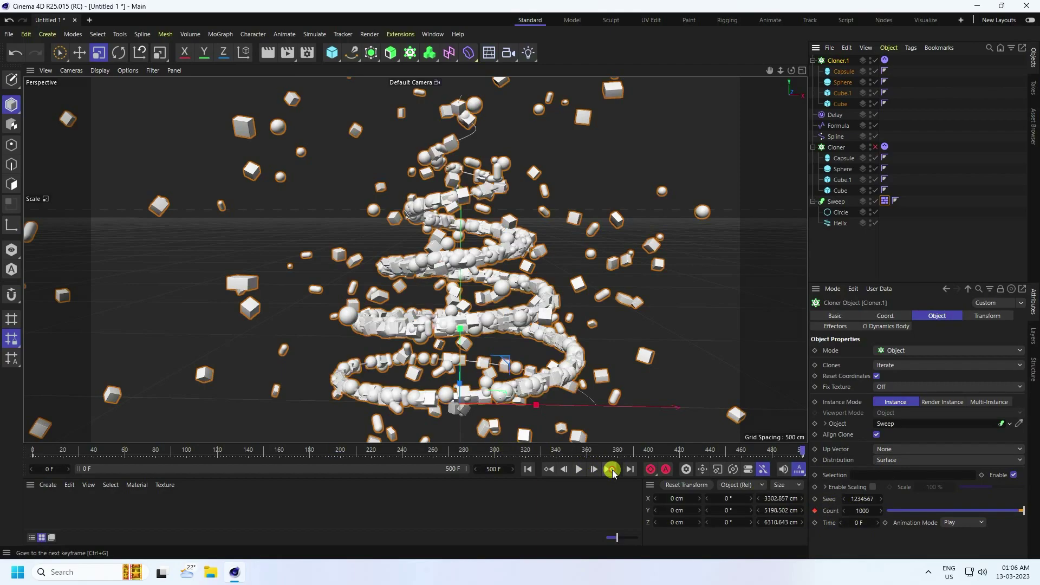
click(862, 512)
text(500)
key(Return)
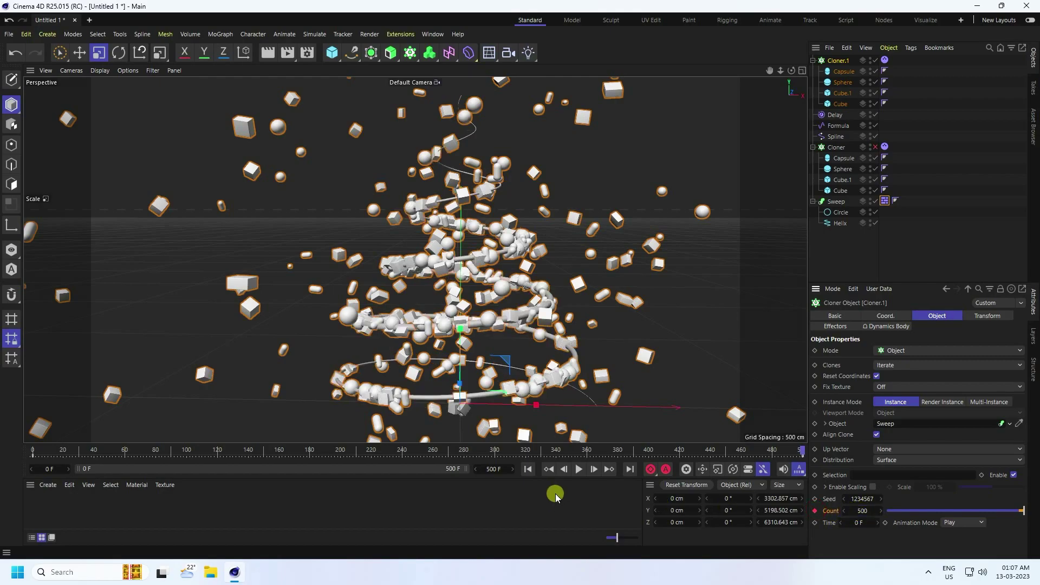
click(532, 471)
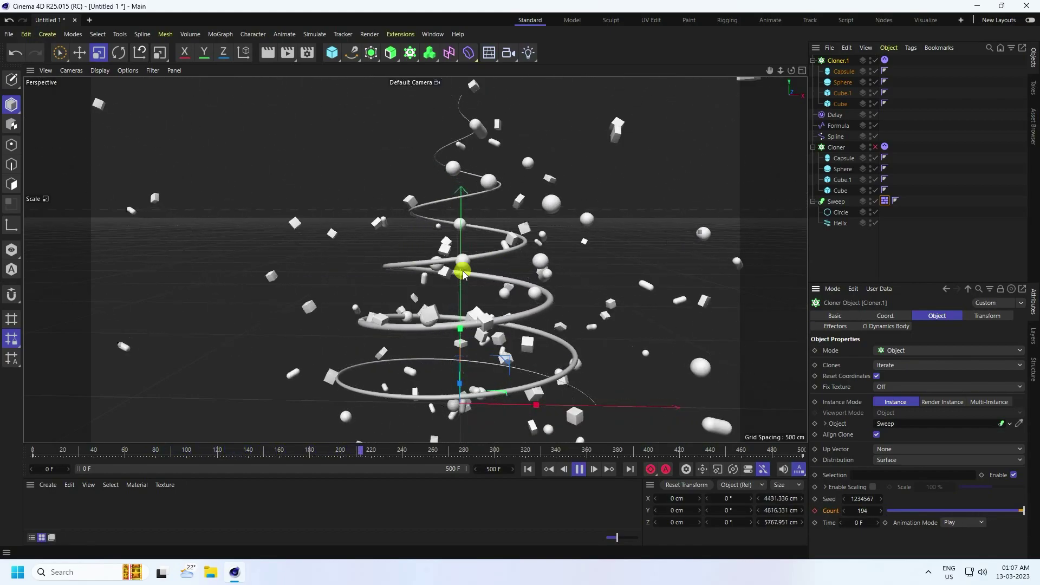
key(F8)
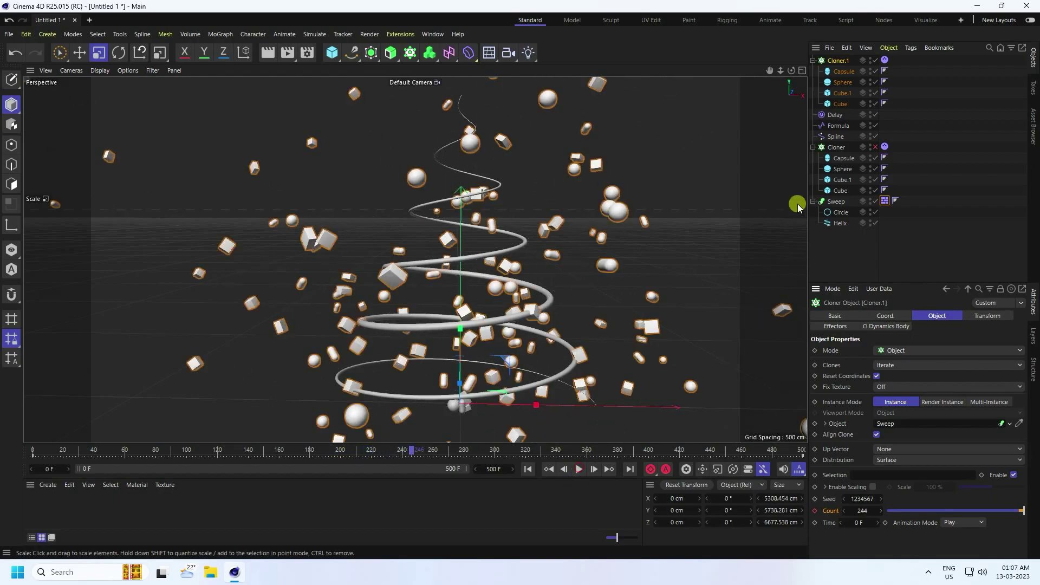
Re-enable the original Cloner and play the animation from the first frame with both Cloners active
click(874, 147)
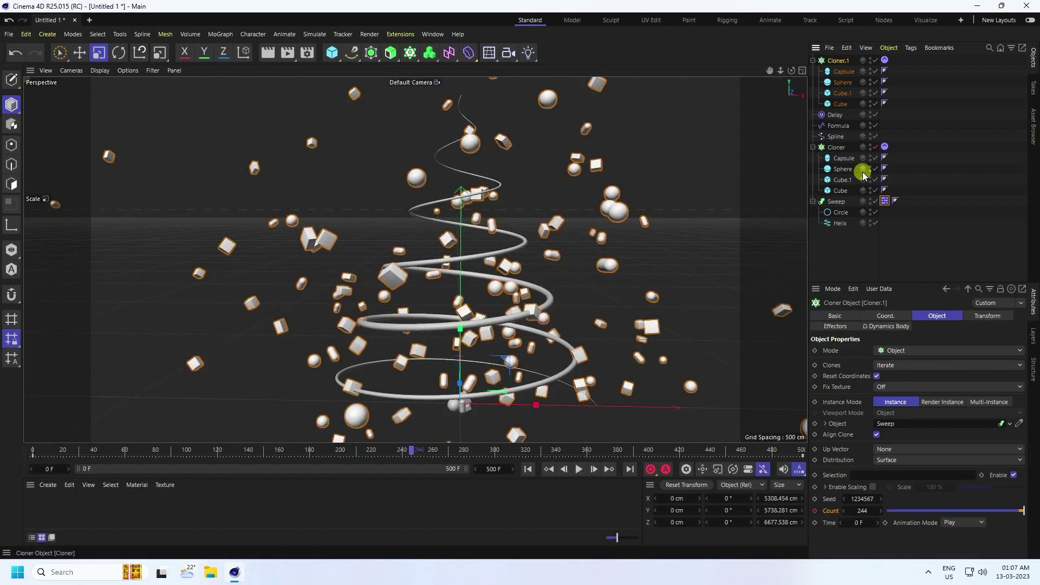
click(529, 469)
click(584, 472)
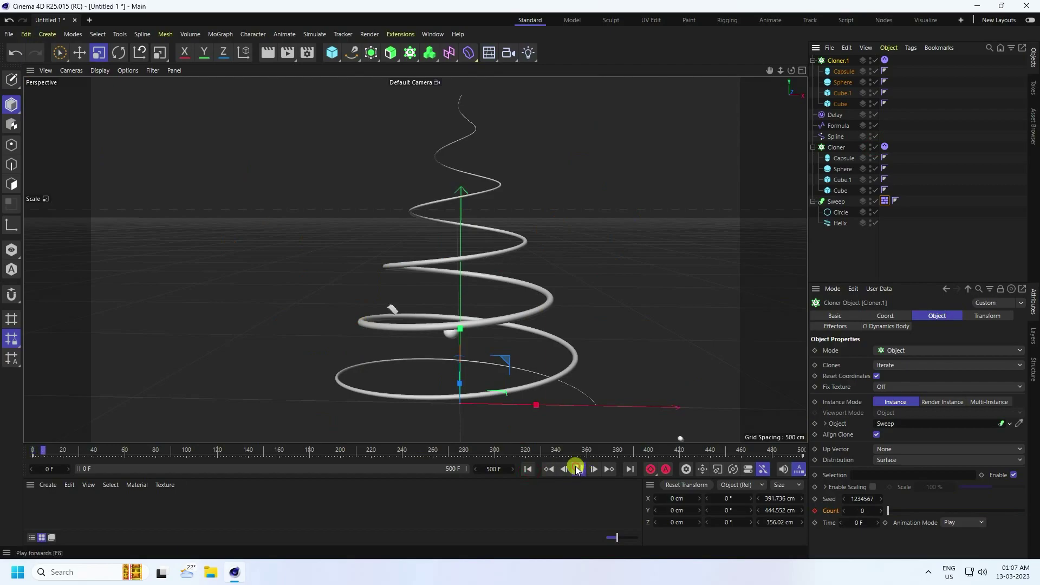
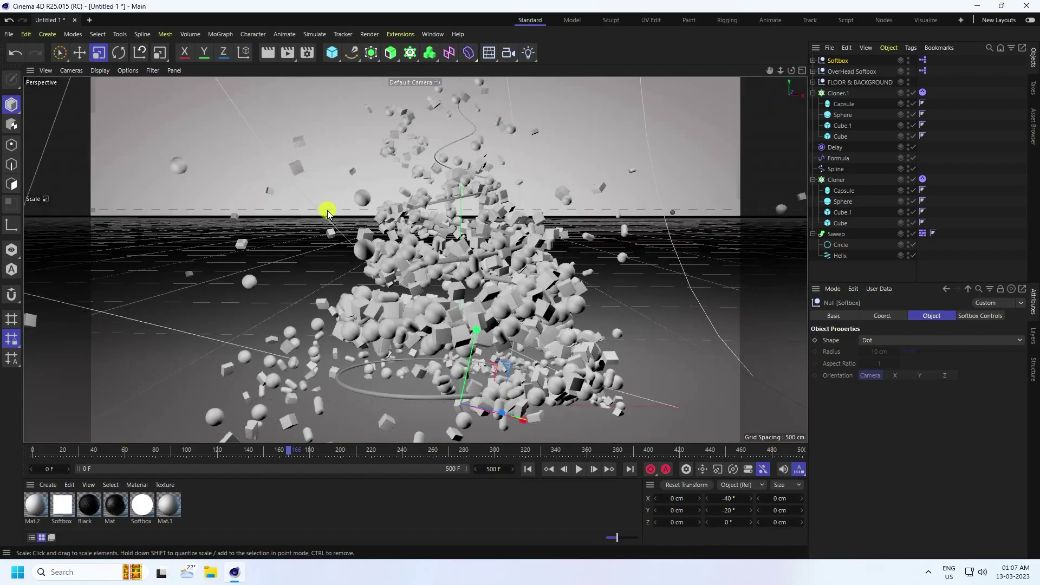
Move the OverHead Softbox along X to about -5 cm so it sits above the tree
alt+drag(519, 245, 496, 217)
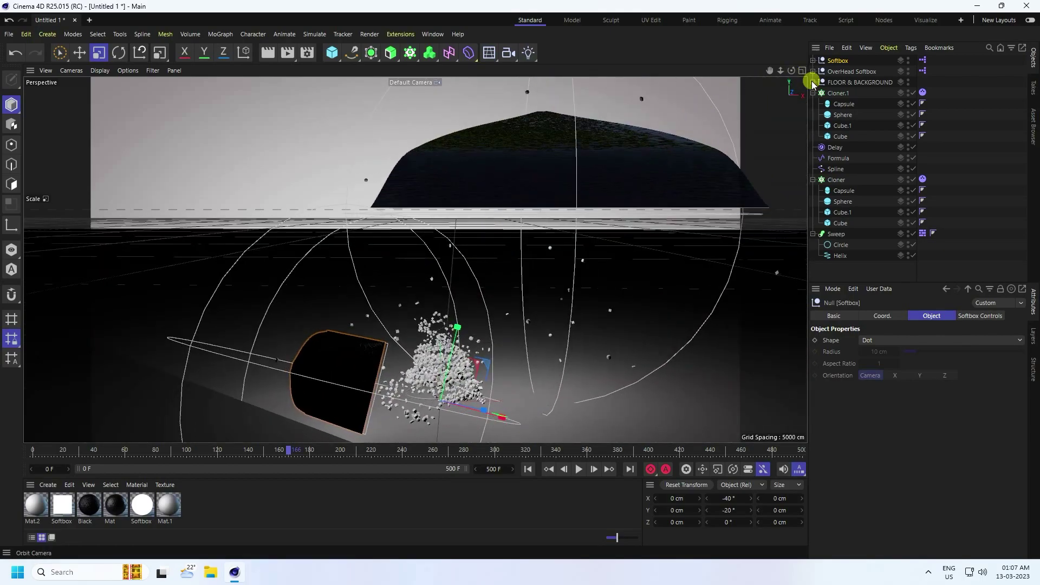
click(852, 71)
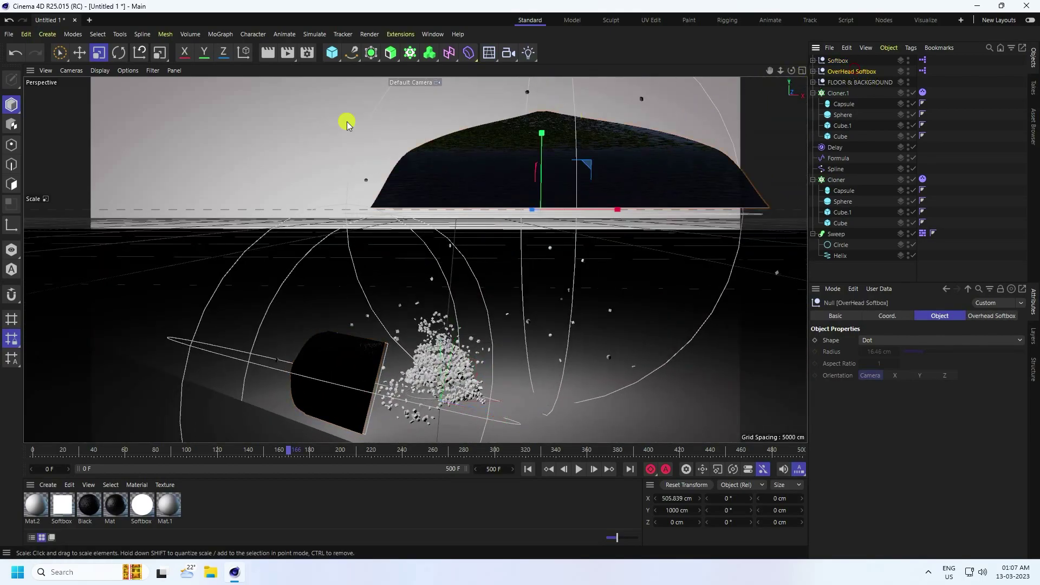
click(79, 53)
drag(621, 209, 518, 216)
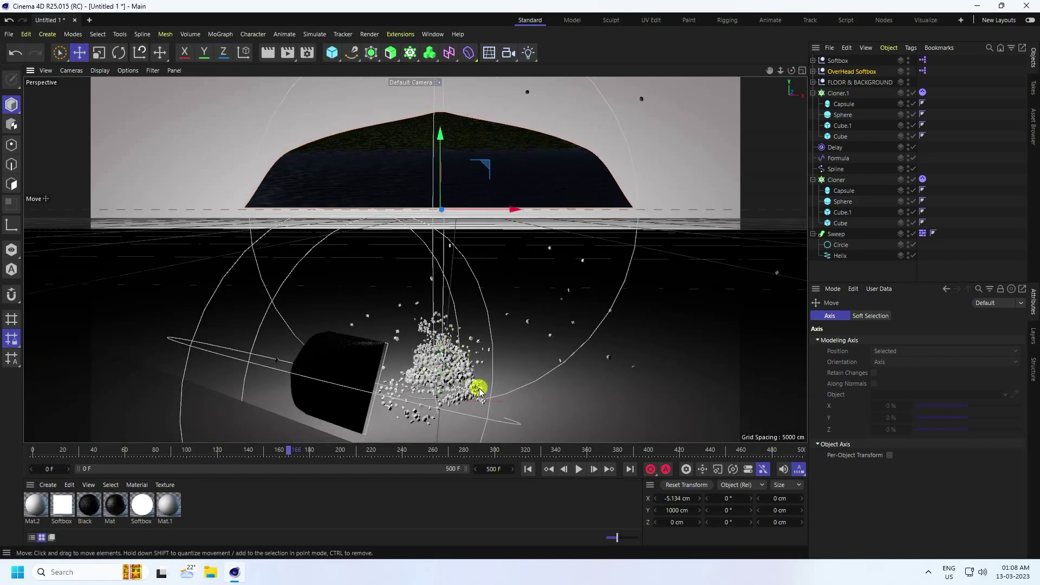
Frame the tree in the view, add a Camera, and look through it
alt+drag(479, 391, 469, 316)
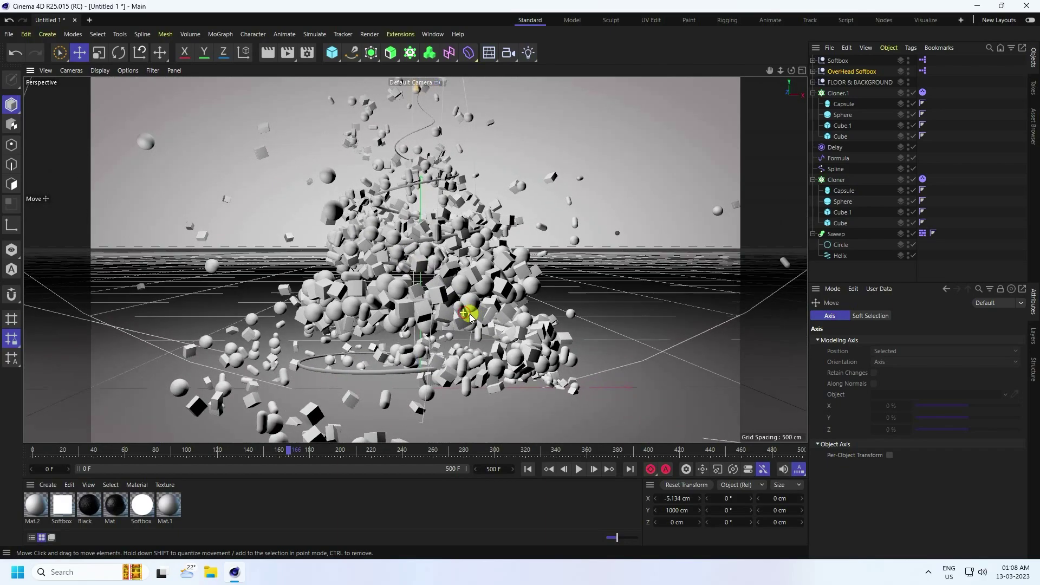
drag(510, 53, 547, 65)
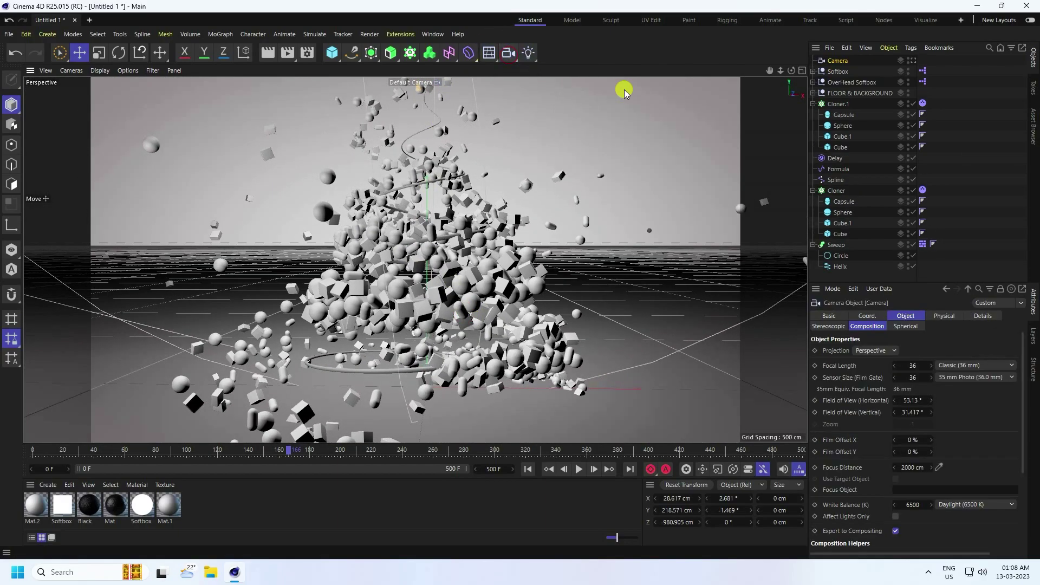
click(913, 60)
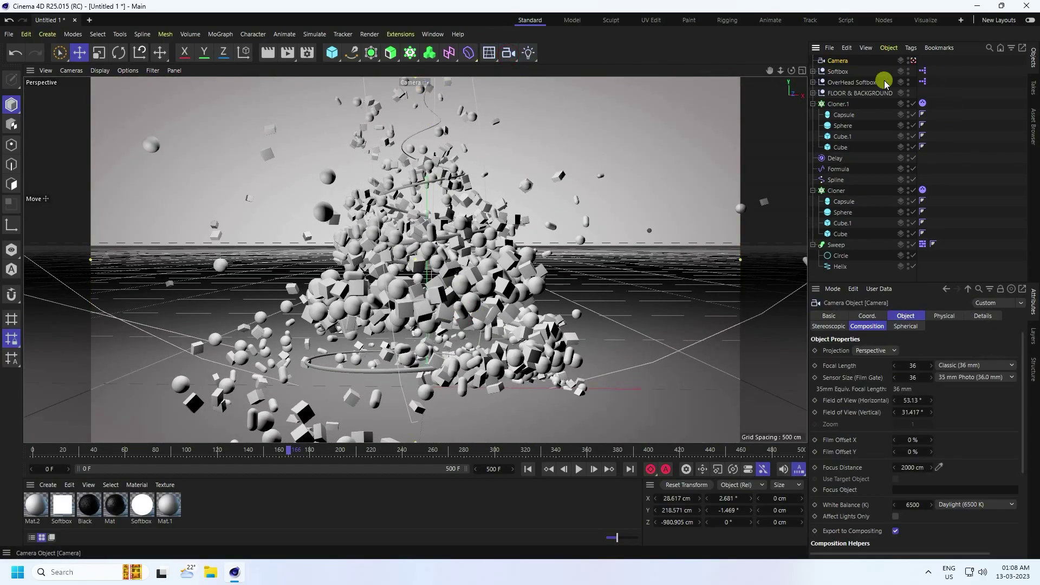
Set the camera's X position, heading rotation and pitch rotation to 0
click(868, 317)
text(0)
key(Return)
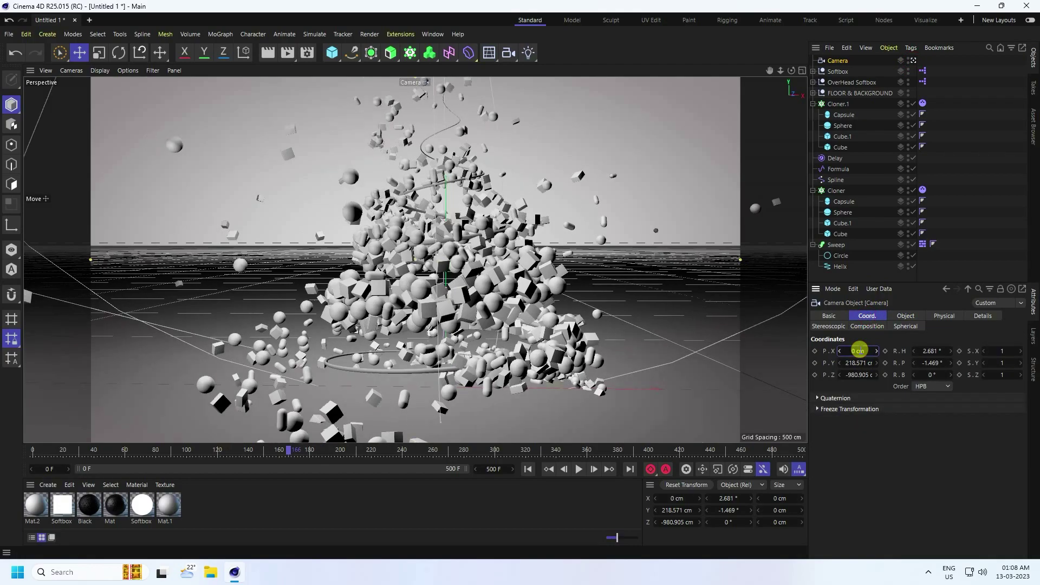
double_click(929, 351)
text(0)
key(Return)
double_click(931, 363)
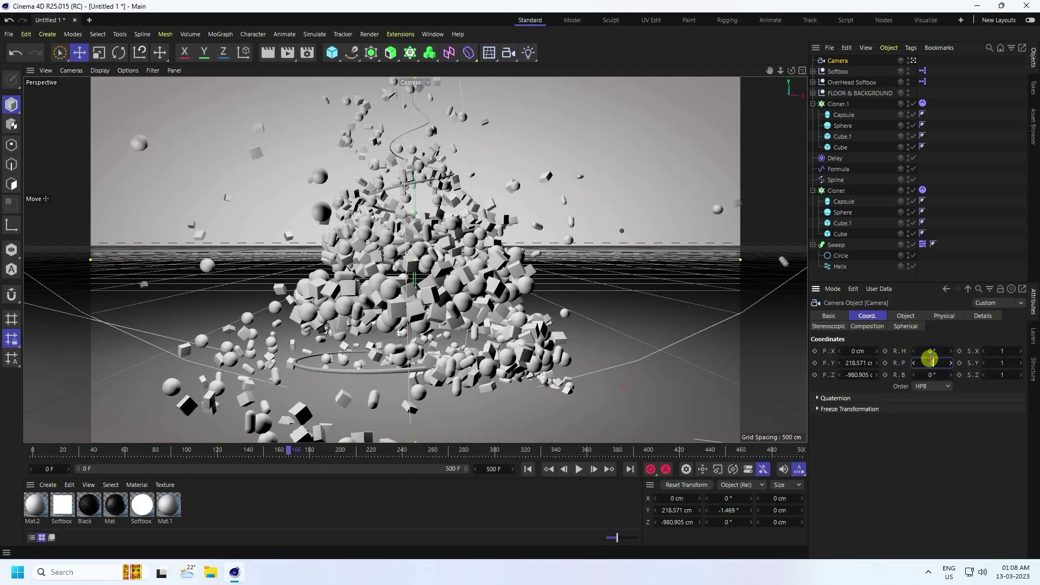
text(0)
key(Return)
Set the camera's Z position to about -1059 cm and its Y position to 200 cm
double_click(860, 375)
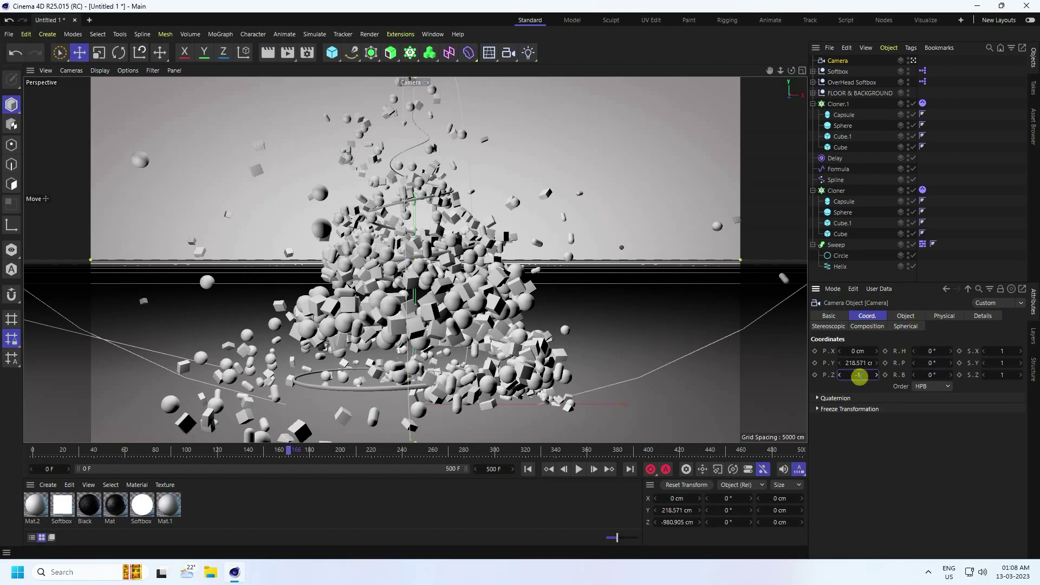
text(-1100)
key(Return)
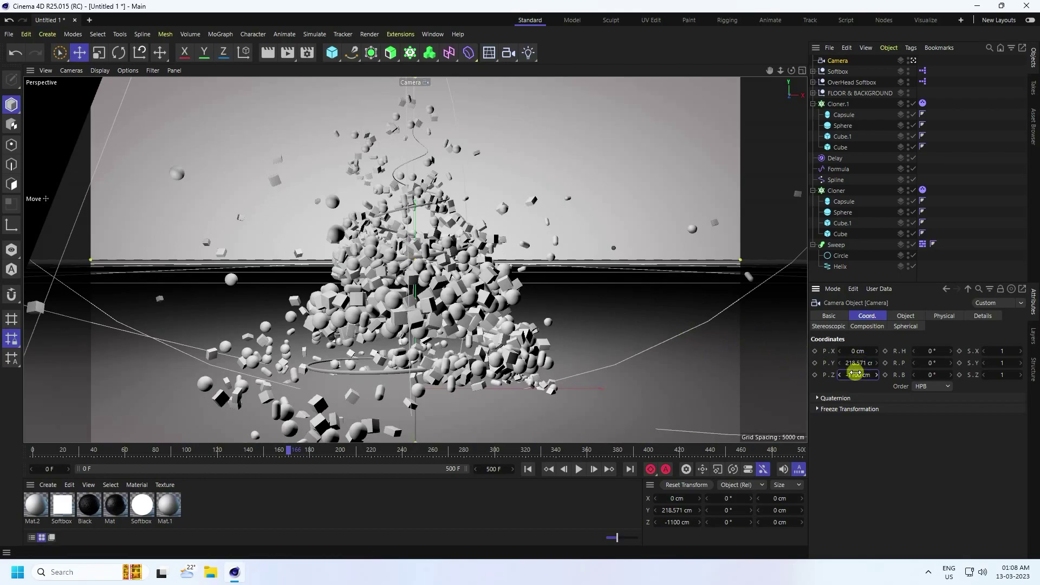
mouse_move(855, 372)
mouse_down()
mouse_move(840, 420)
mouse_move(857, 373)
mouse_up()
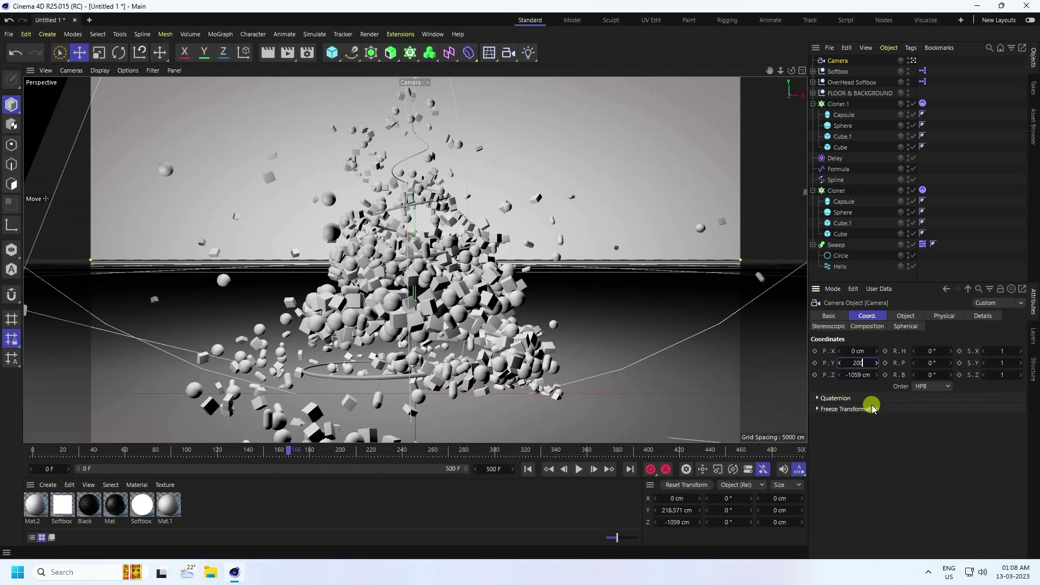
key(Return)
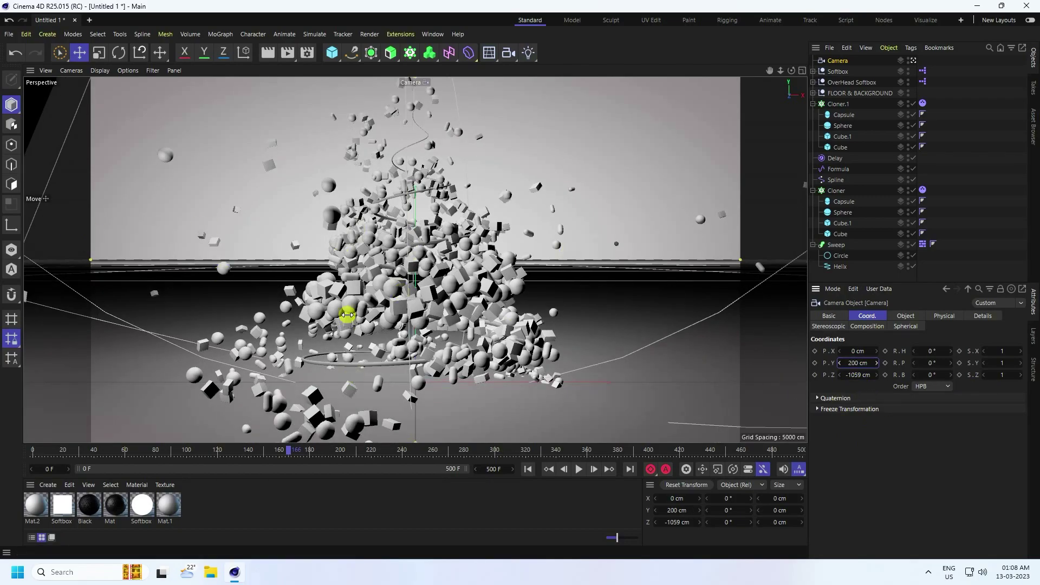
Lower the FLOOR & BACKGROUND null to a Y position of about -150 cm
click(870, 96)
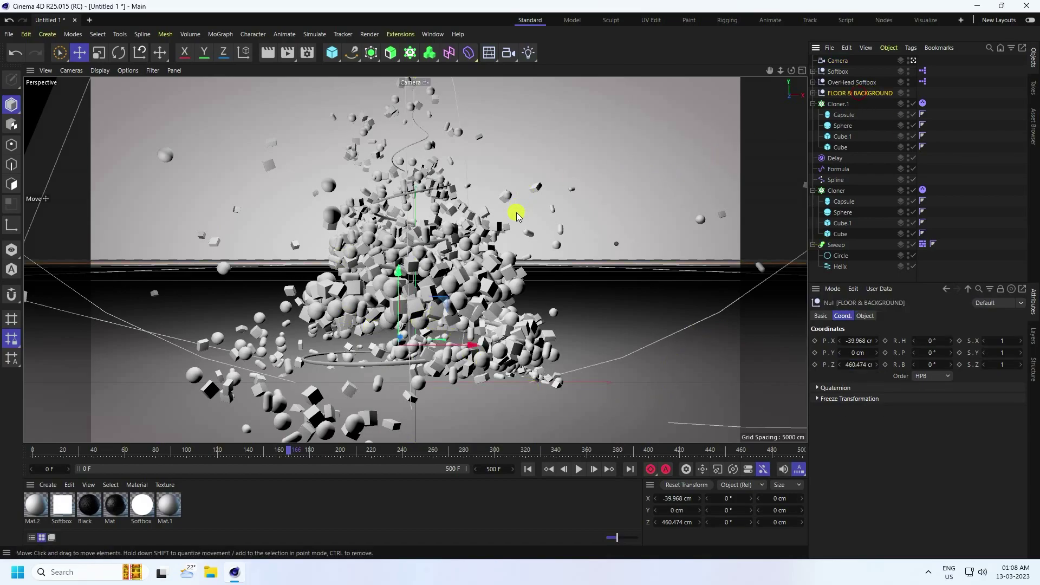
drag(398, 278, 413, 337)
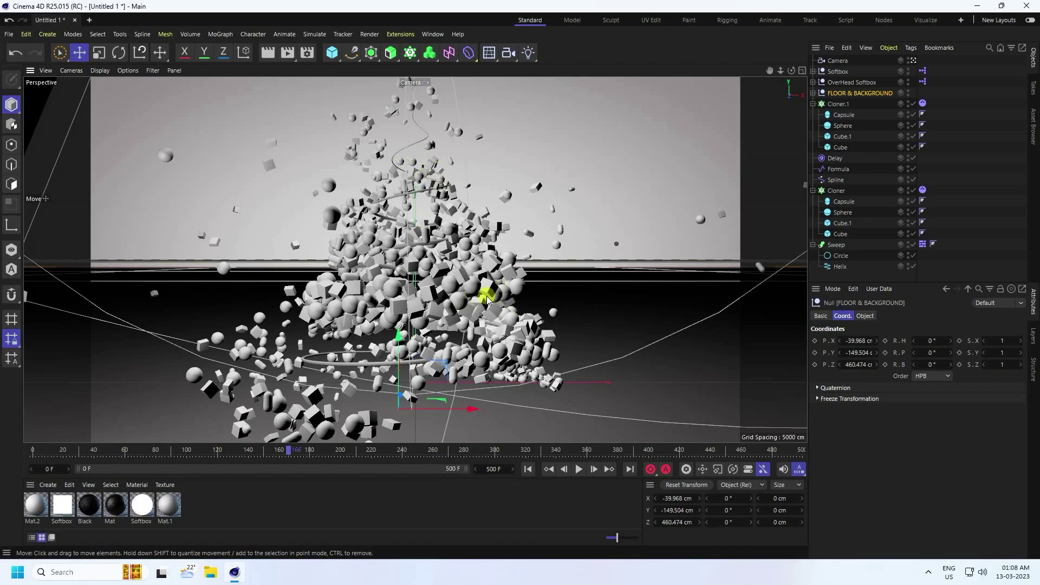
Load the materials from the MercyMat file into the scene
click(48, 484)
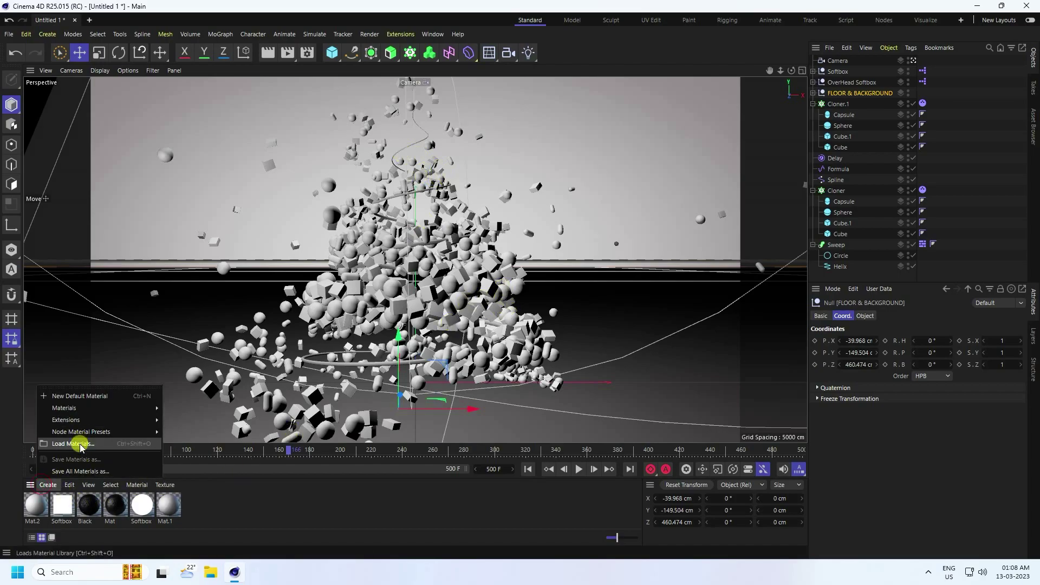
click(80, 445)
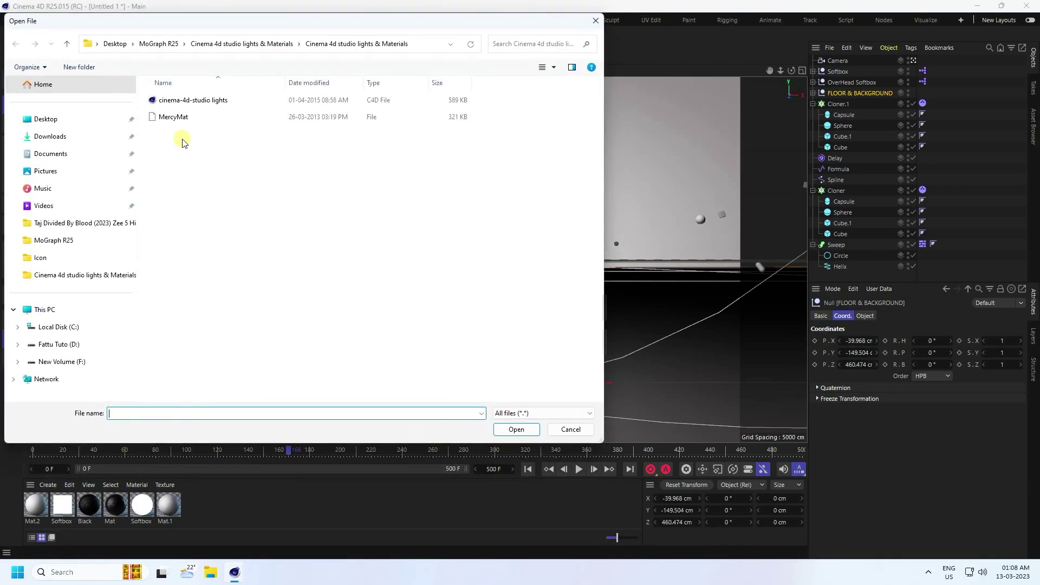
click(179, 116)
click(531, 434)
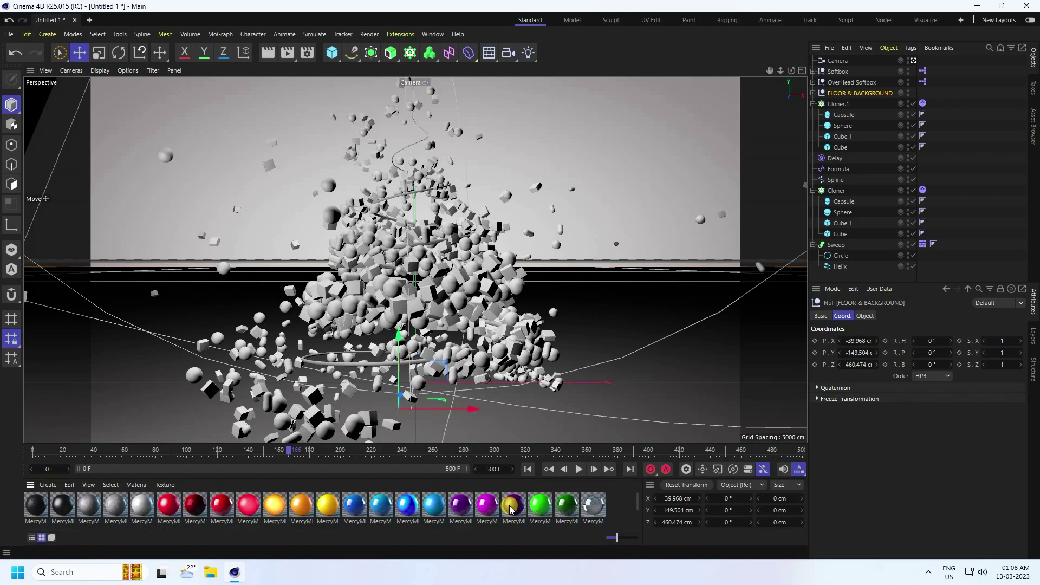
key(ctrl+z)
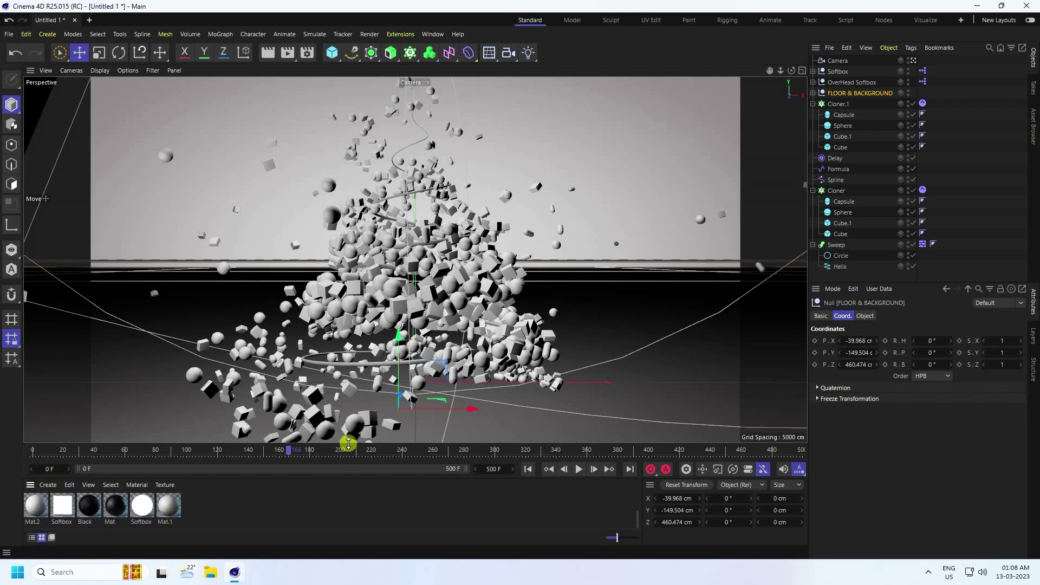
key(ctrl+y)
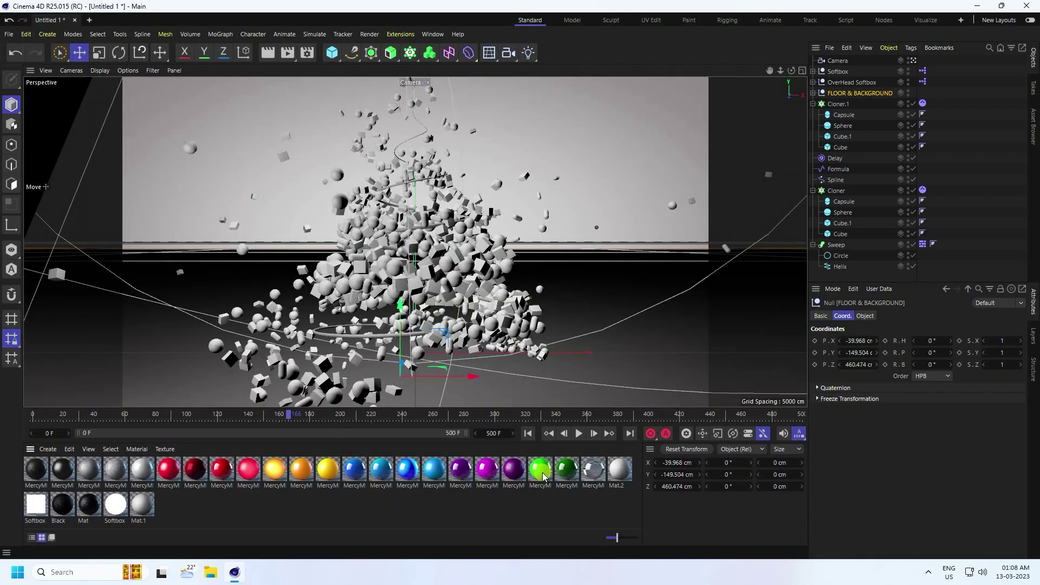
Apply glossy materials to the original Cloner's children: light blue to Cube, yellow to Cube.1, red to Sphere and magenta to Capsule
drag(543, 477, 484, 469)
drag(326, 471, 842, 233)
drag(221, 469, 843, 213)
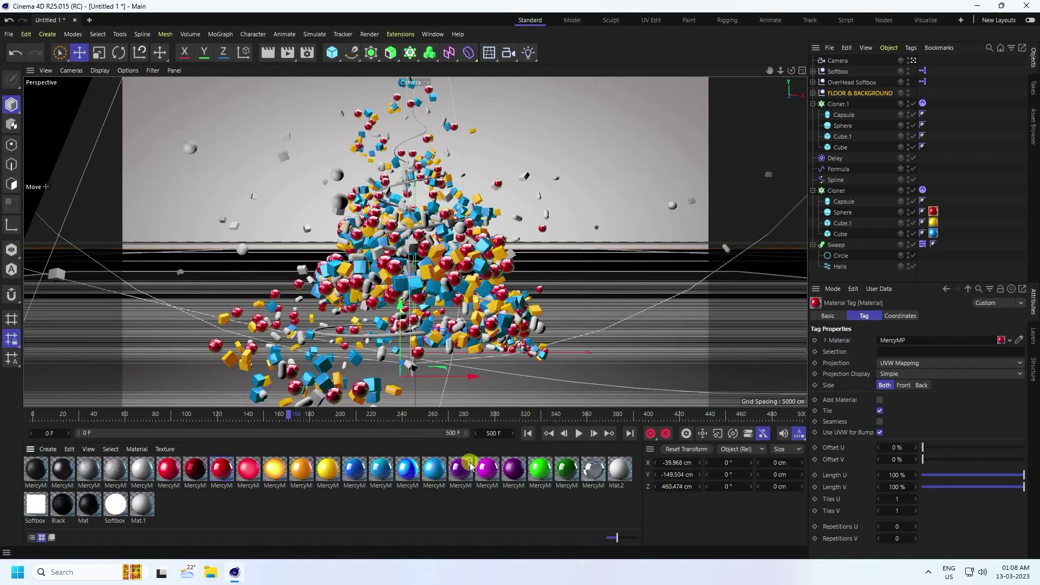
drag(512, 465, 844, 202)
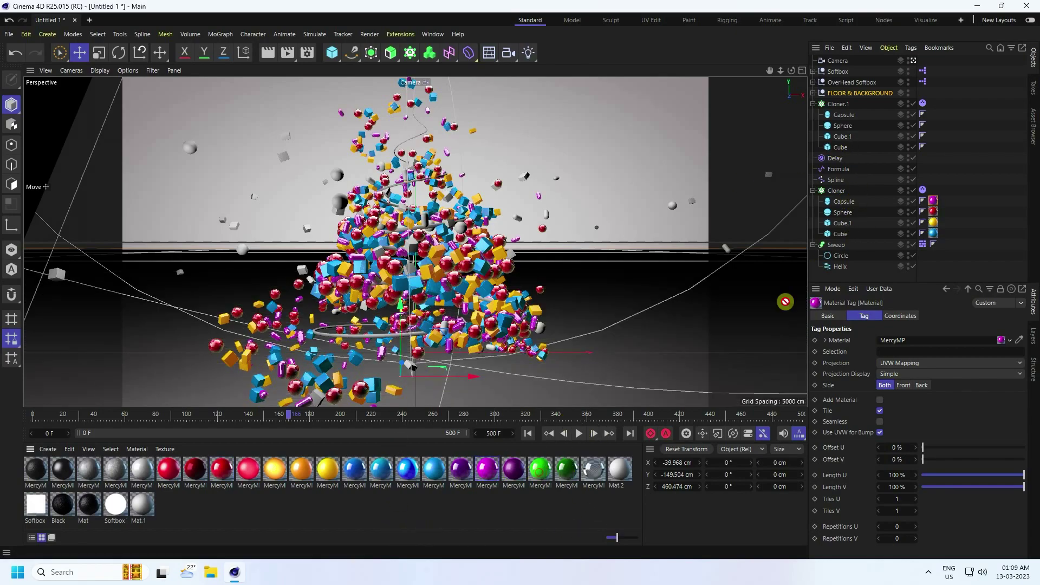
Apply materials to the duplicate Cloner's children: green to Cube, yellow to Capsule, orange to Sphere and magenta to Cube.1
drag(785, 302, 840, 147)
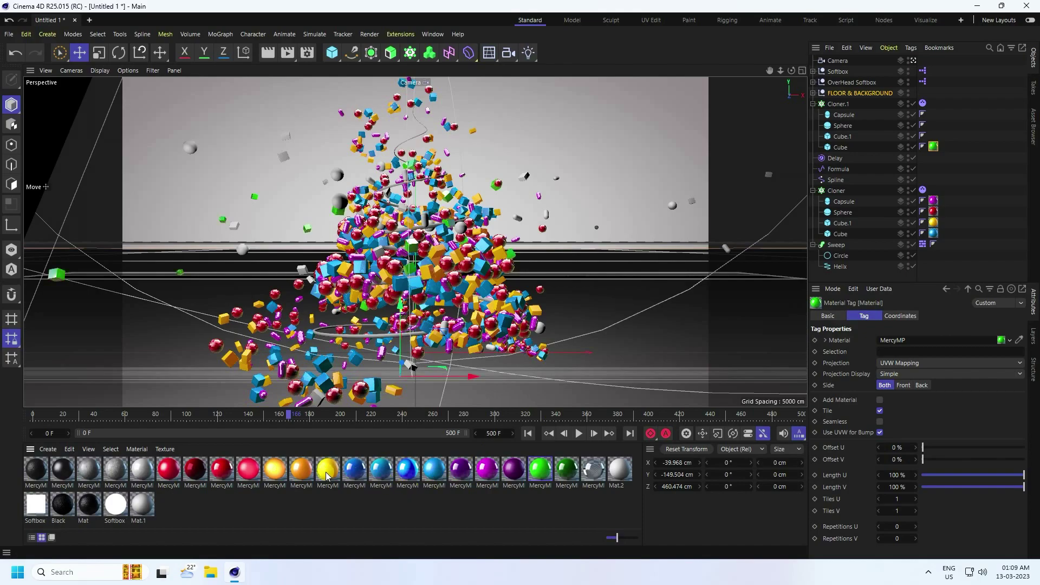
drag(855, 82, 844, 115)
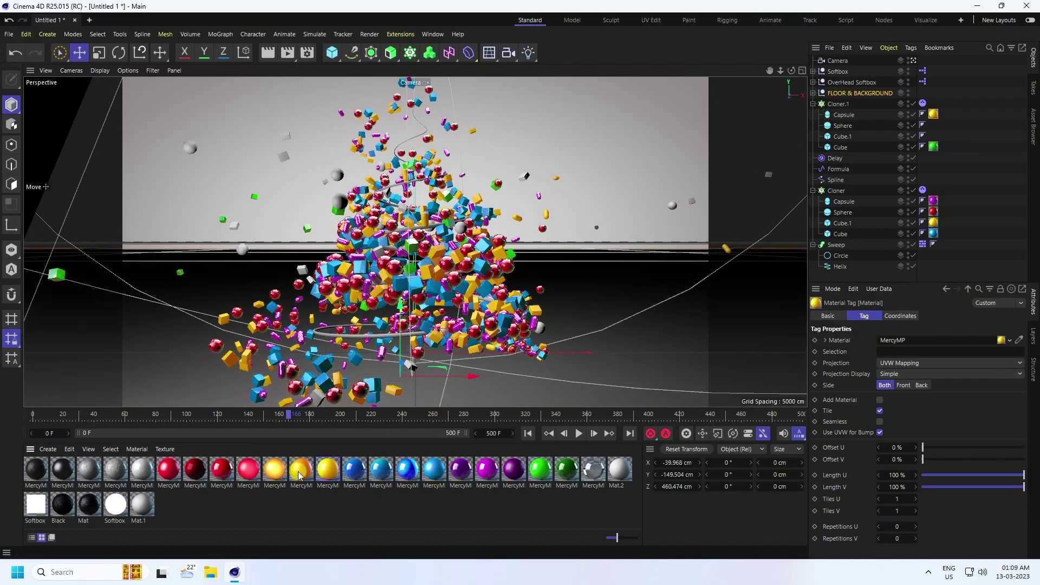
drag(299, 475, 839, 129)
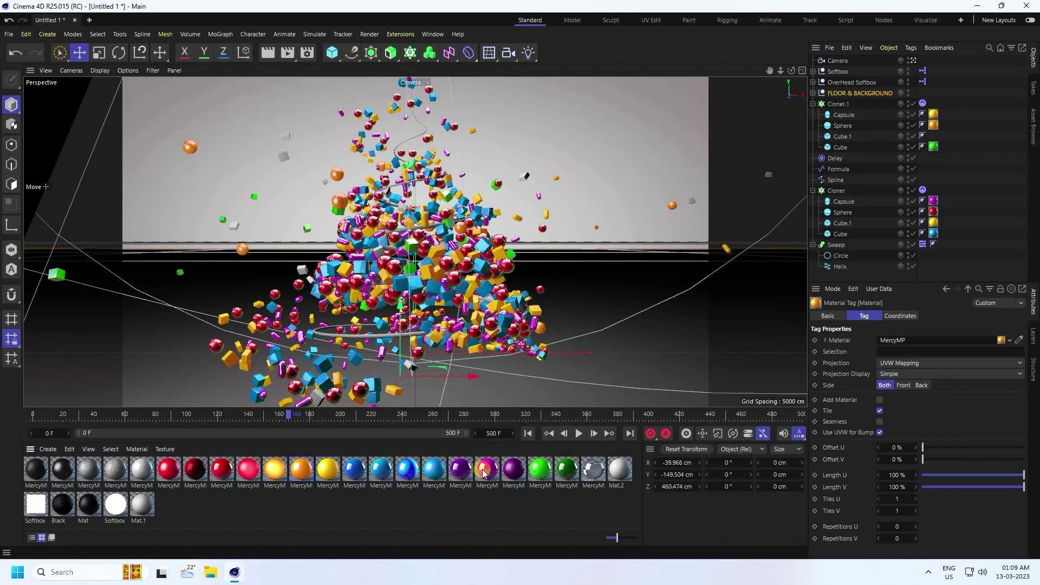
drag(486, 473, 841, 136)
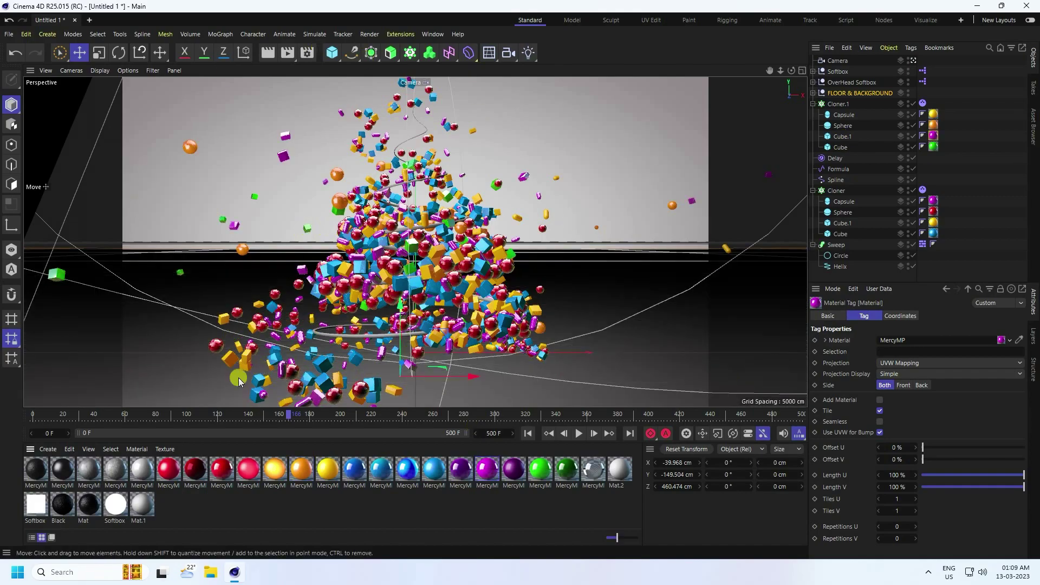
Apply the red glossy material to the Sweep
mouse_move(222, 470)
mouse_down()
mouse_move(874, 274)
mouse_move(836, 246)
mouse_up()
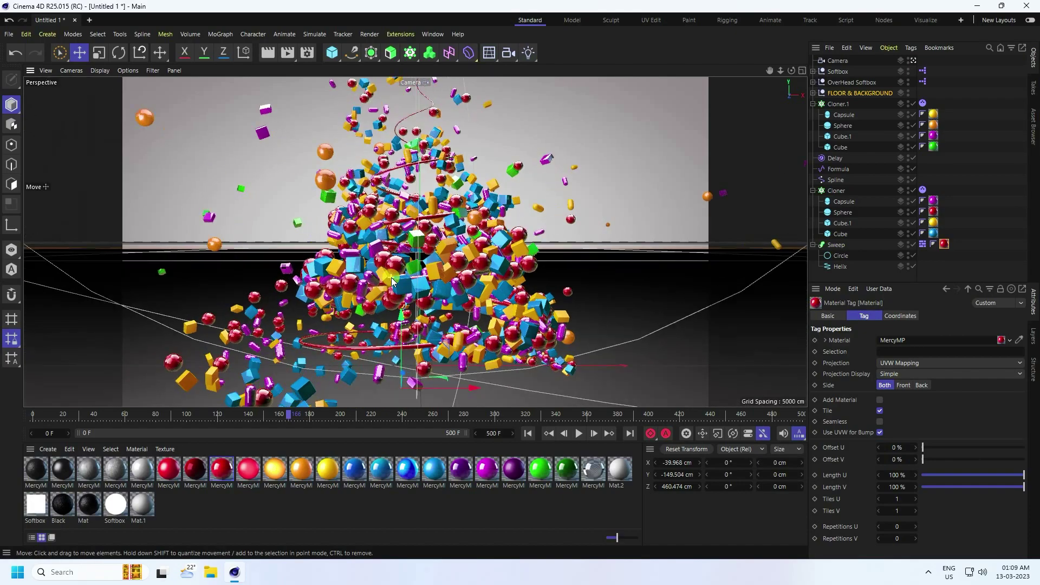
scroll(397, 281, up, 2)
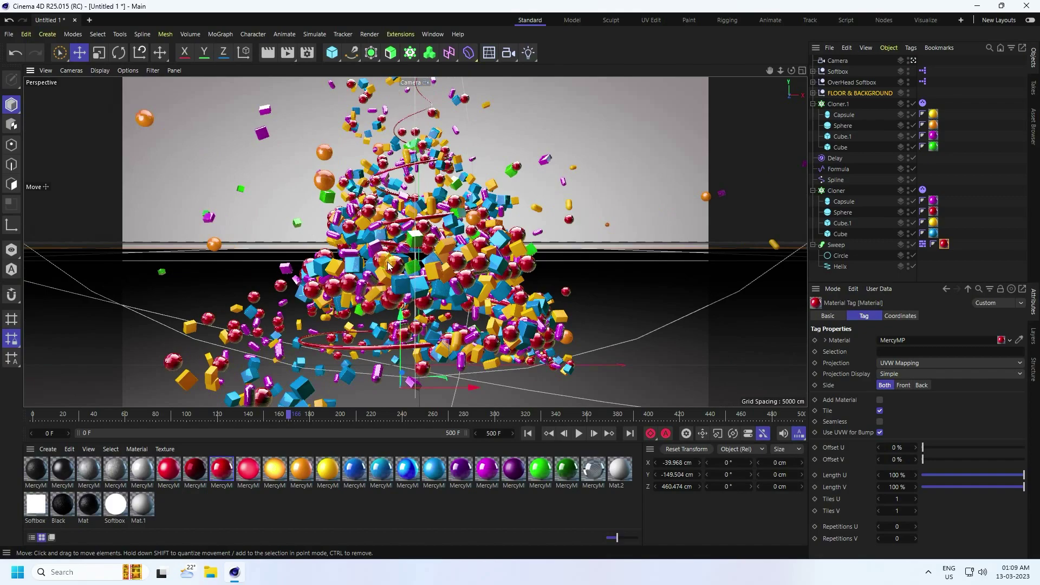
Add the Ambient Occlusion and Global Illumination effects to the render settings
drag(428, 408, 418, 461)
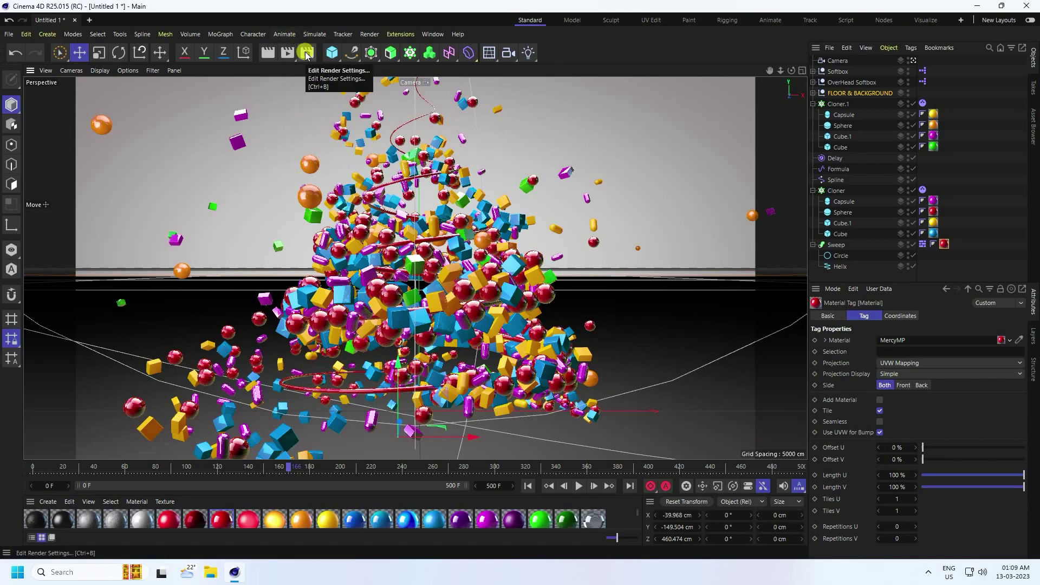
click(288, 53)
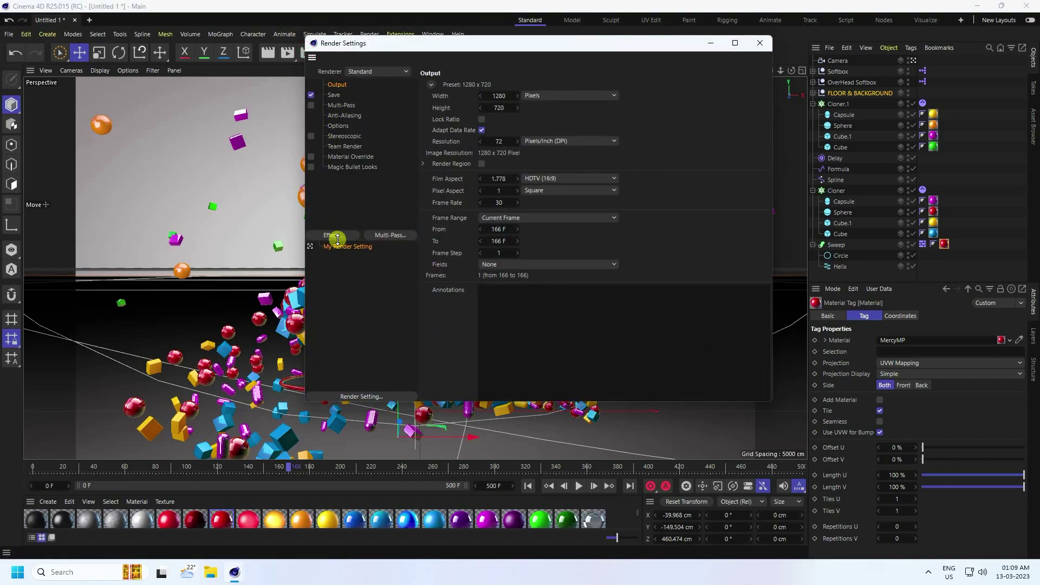
click(337, 239)
click(383, 255)
click(347, 239)
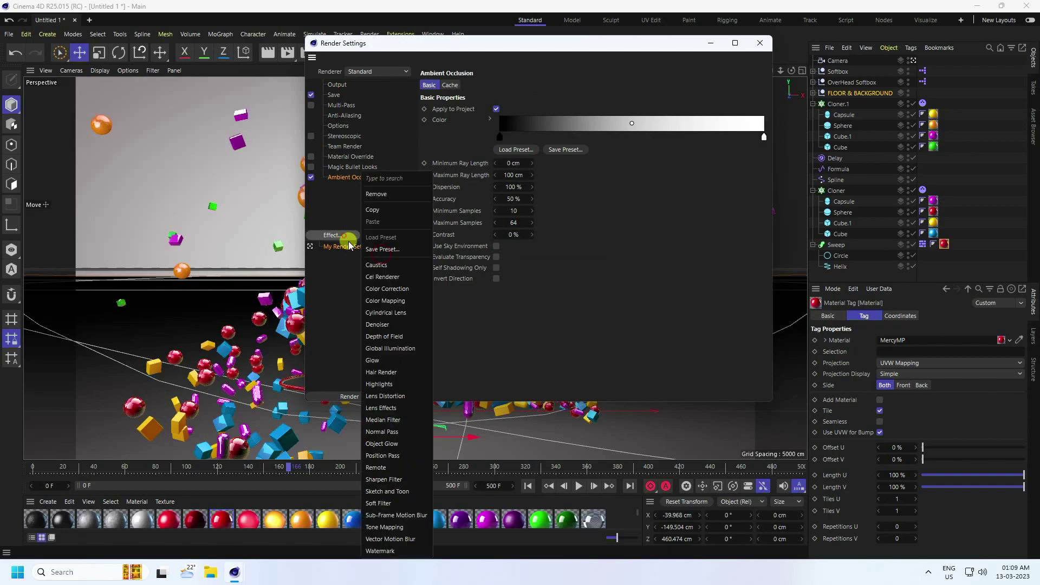
click(390, 348)
Set the render's anti-aliasing to Best with a maximum level of 2x2
click(344, 116)
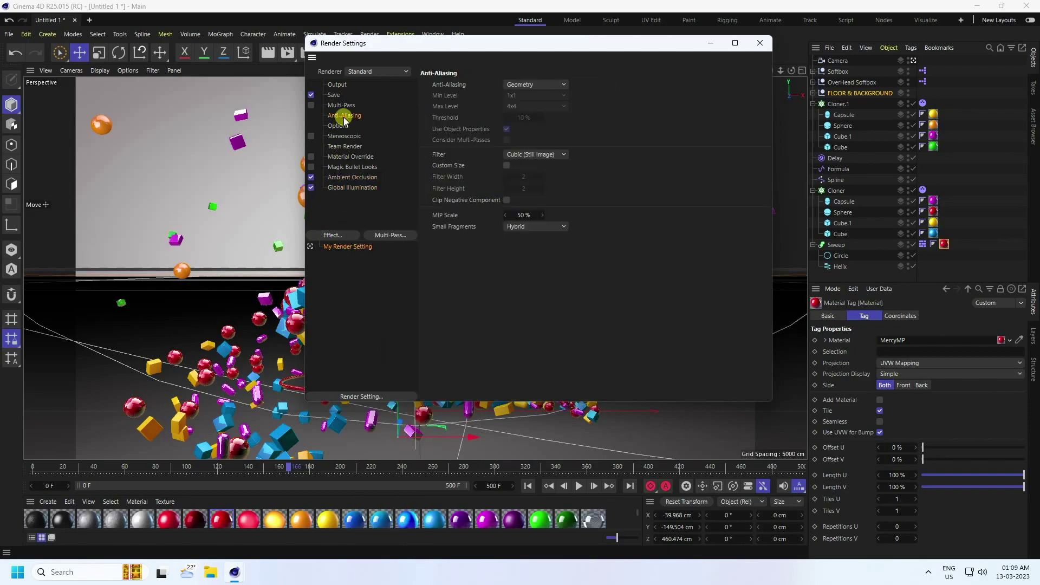
click(515, 85)
click(520, 115)
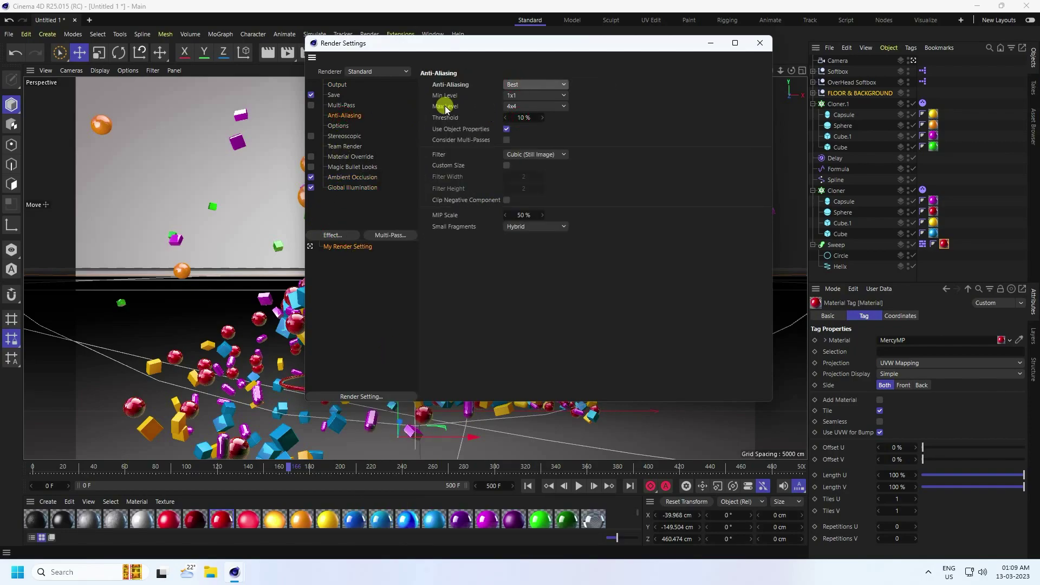
click(511, 108)
click(521, 129)
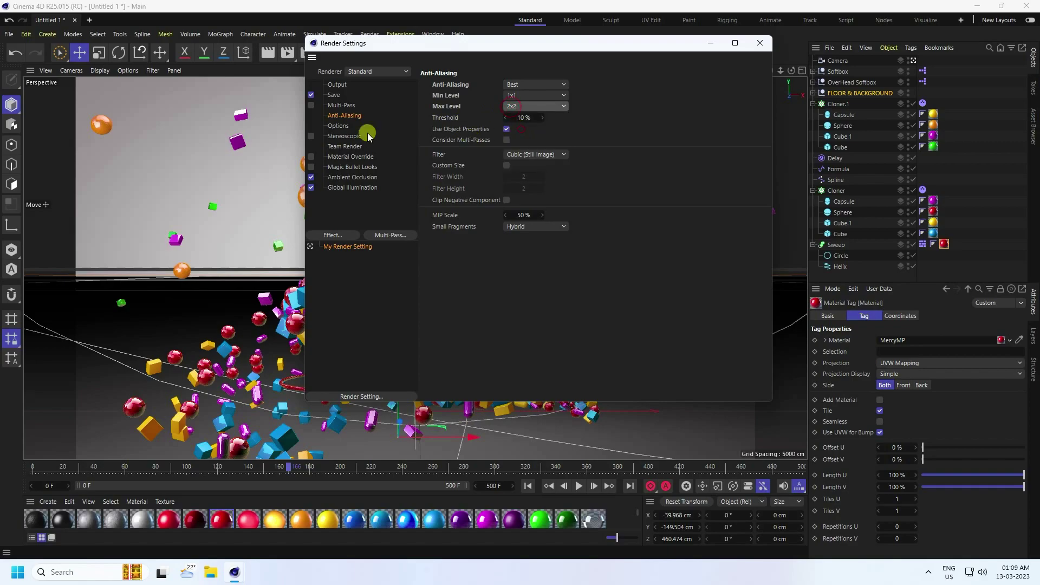
Set the saved render image format to JPG
click(334, 96)
click(504, 118)
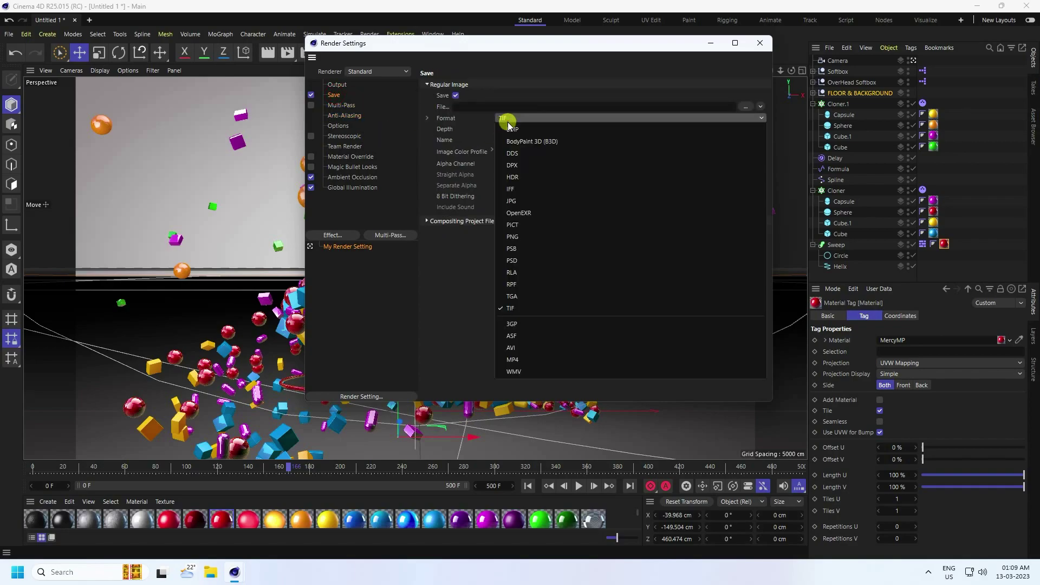
click(517, 201)
Browse to the Desktop for the render's save location and create a folder named REN there
click(743, 107)
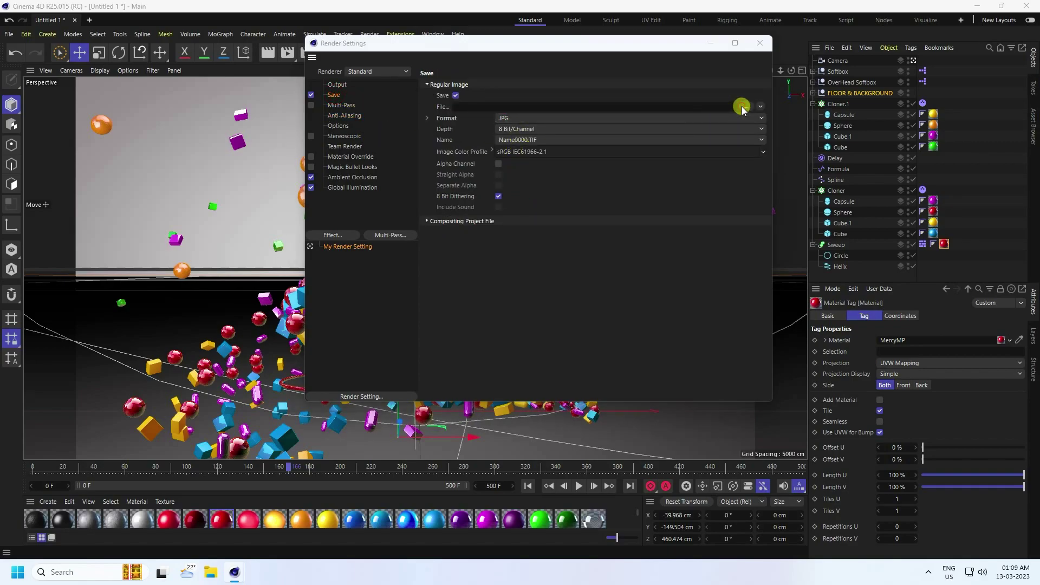
click(350, 158)
right_click(491, 335)
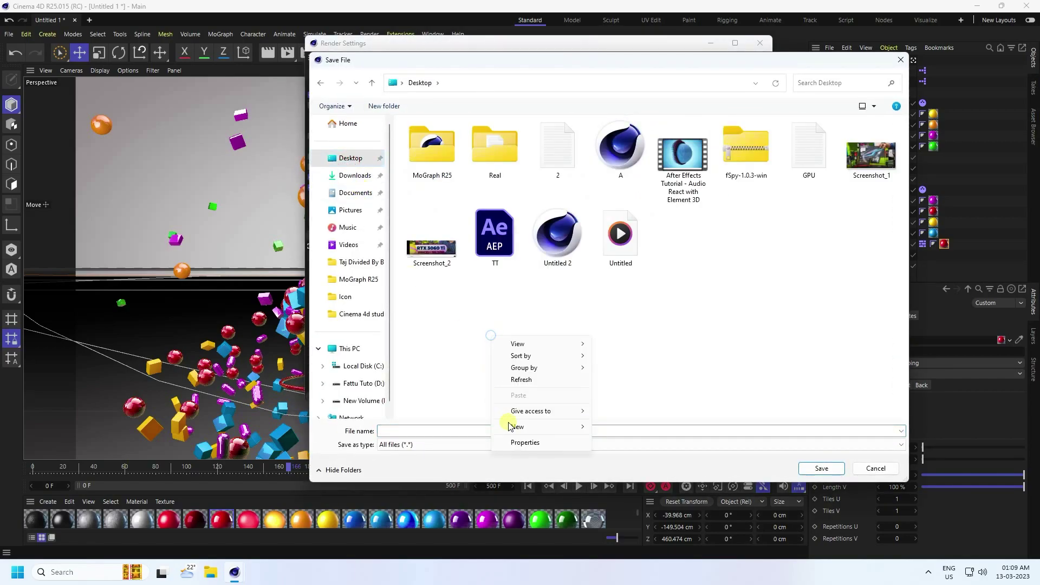
mouse_move(519, 428)
click(604, 427)
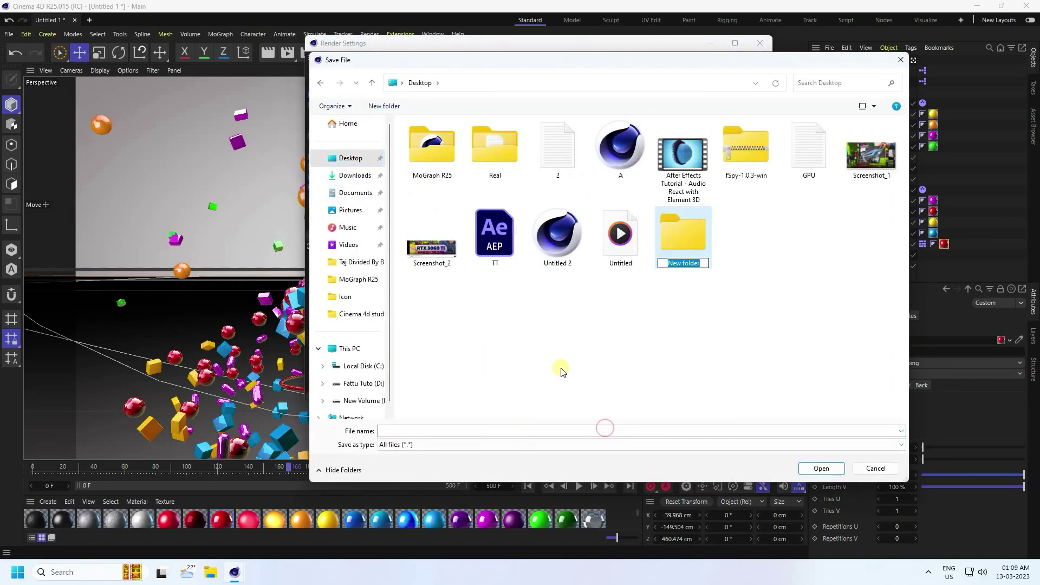
text(REN)
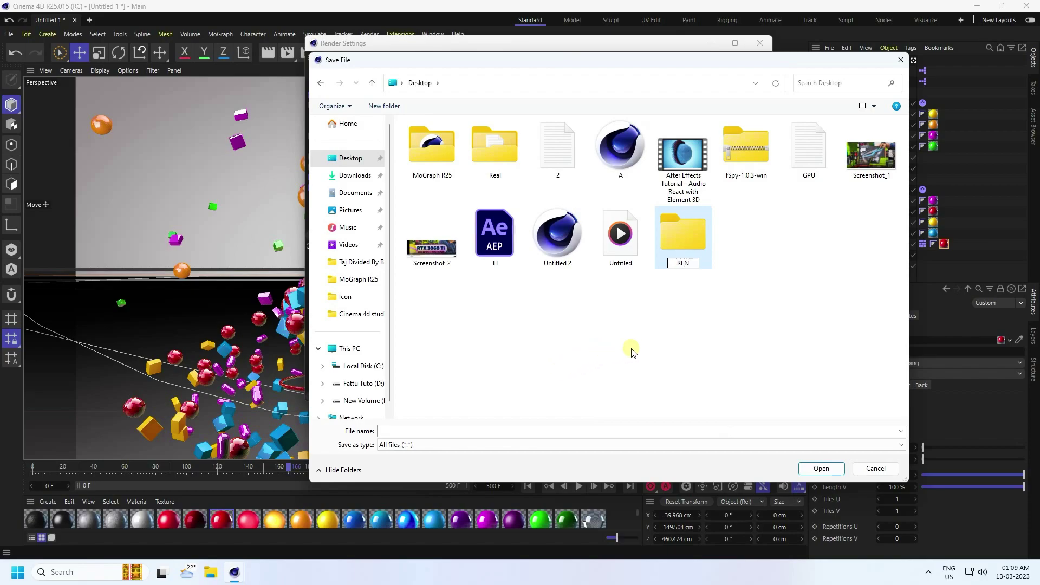
key(Return)
Set the render output to be saved inside the REN folder with the file name 1
double_click(679, 251)
click(601, 431)
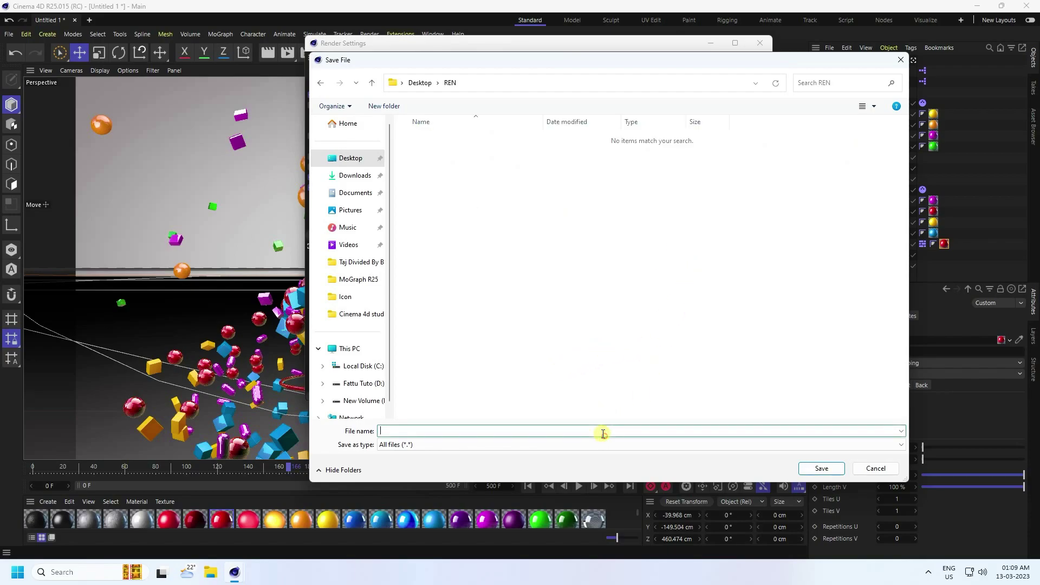
text(1)
click(807, 467)
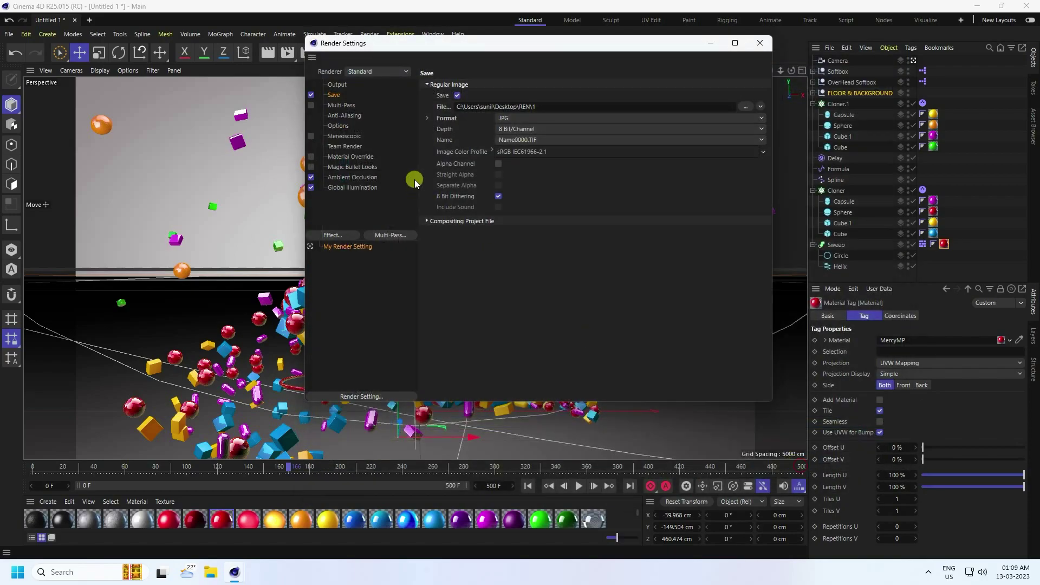
Set the render output's frame range to All Frames and close the render settings
click(337, 87)
click(521, 217)
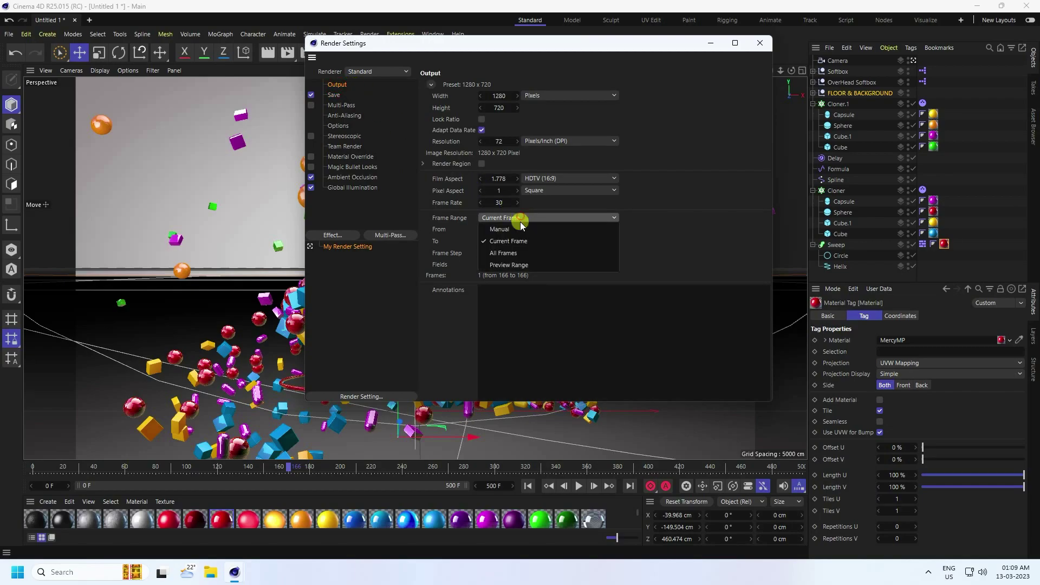
click(525, 257)
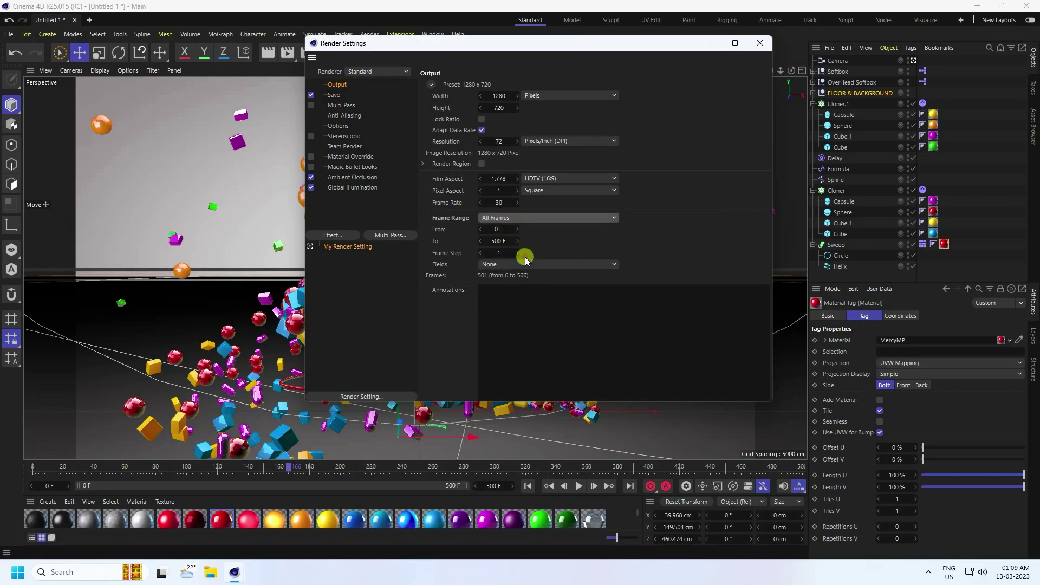
click(759, 43)
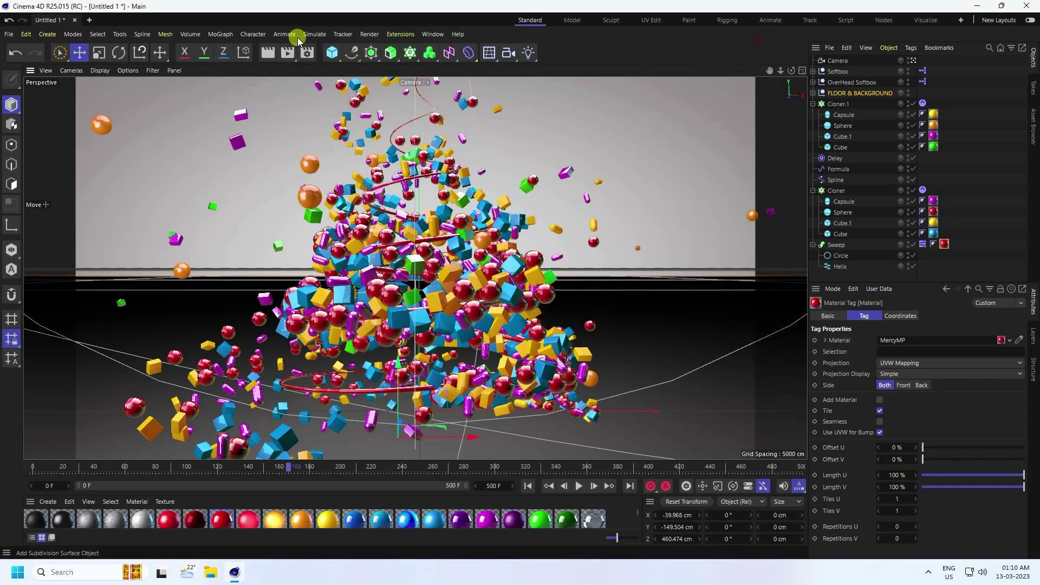
Start rendering the animation to the Picture Viewer despite the missing softbox texture, and maximize the viewer
click(291, 56)
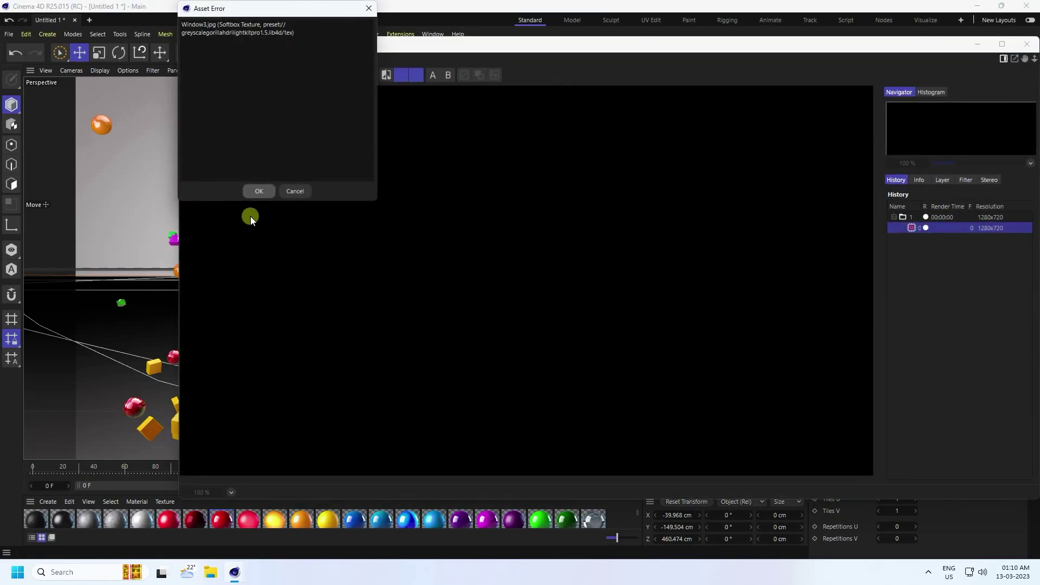
click(259, 191)
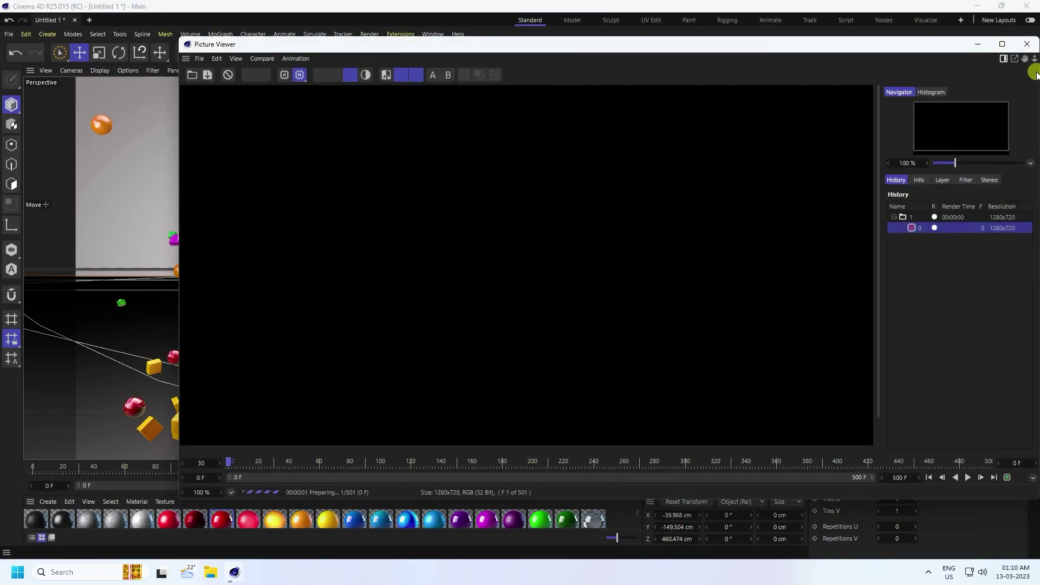
click(1002, 46)
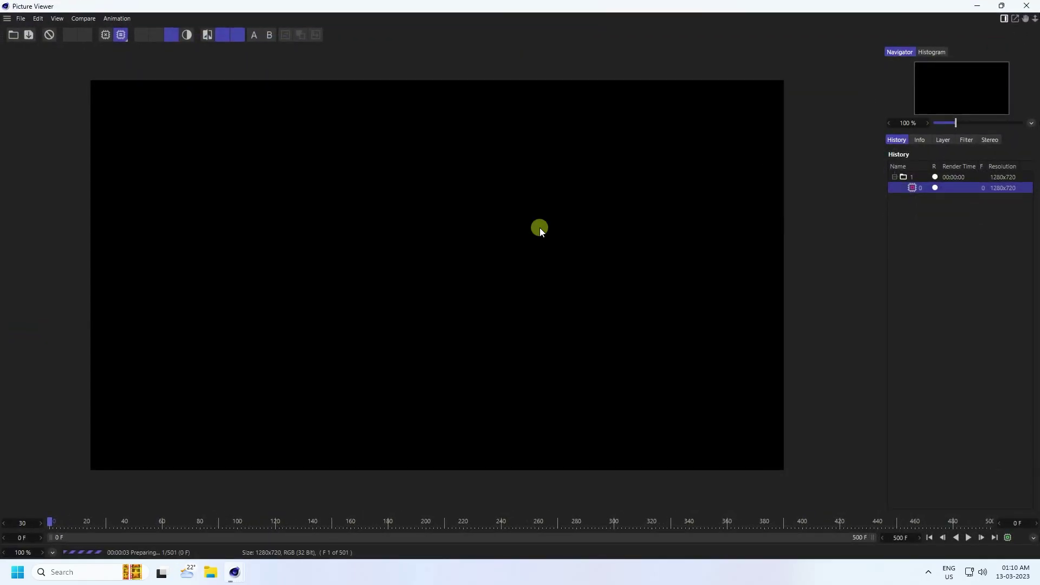